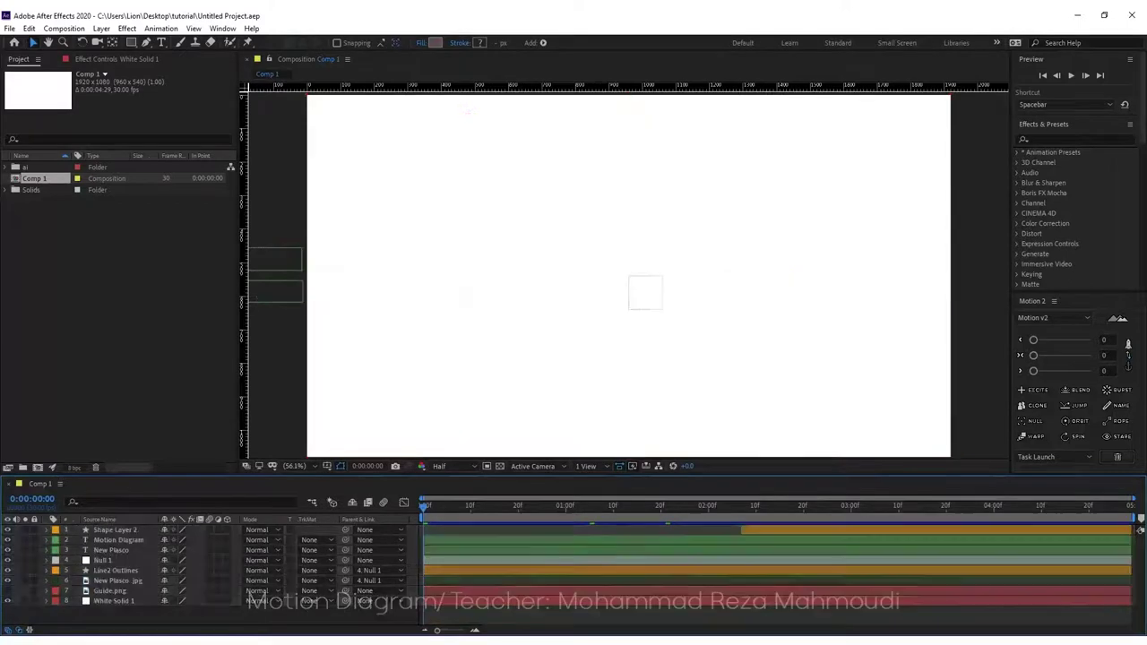
- Delete all layers from the Comp 1 timeline
{"action": "key", "text": "ctrl+shift+a"}
{"action": "key", "text": "ctrl+a"}
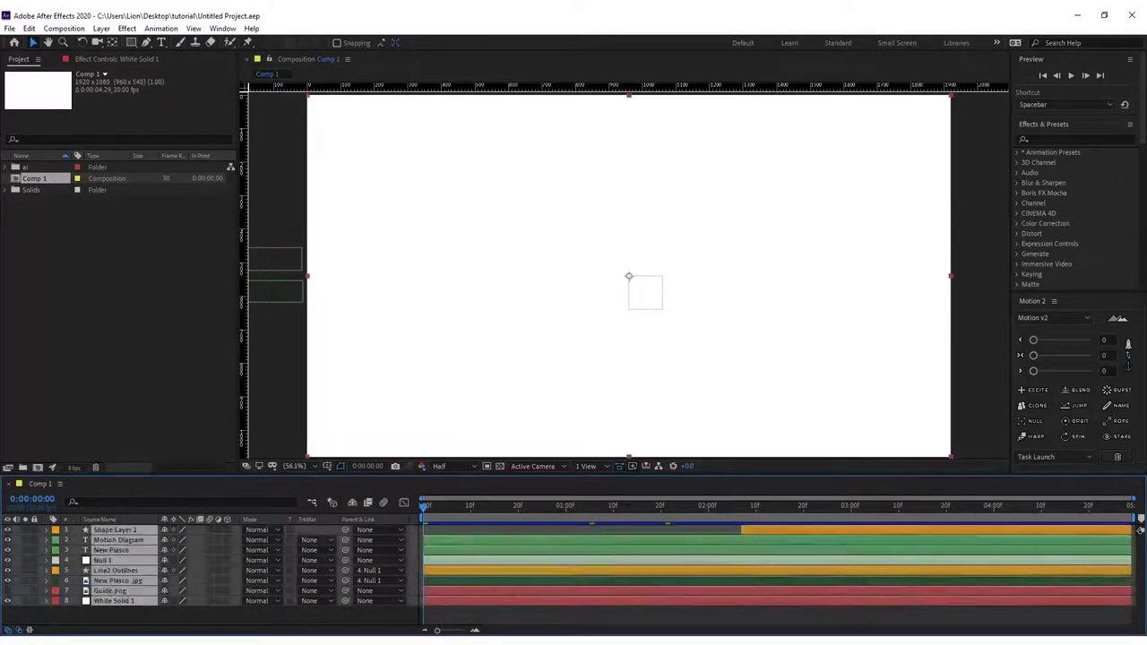
{"action": "key", "text": "Delete"}
- Empty the project by deleting the Comp 1 composition and the ai and Solids folders
{"action": "left_click", "coordinate": [32, 189]}
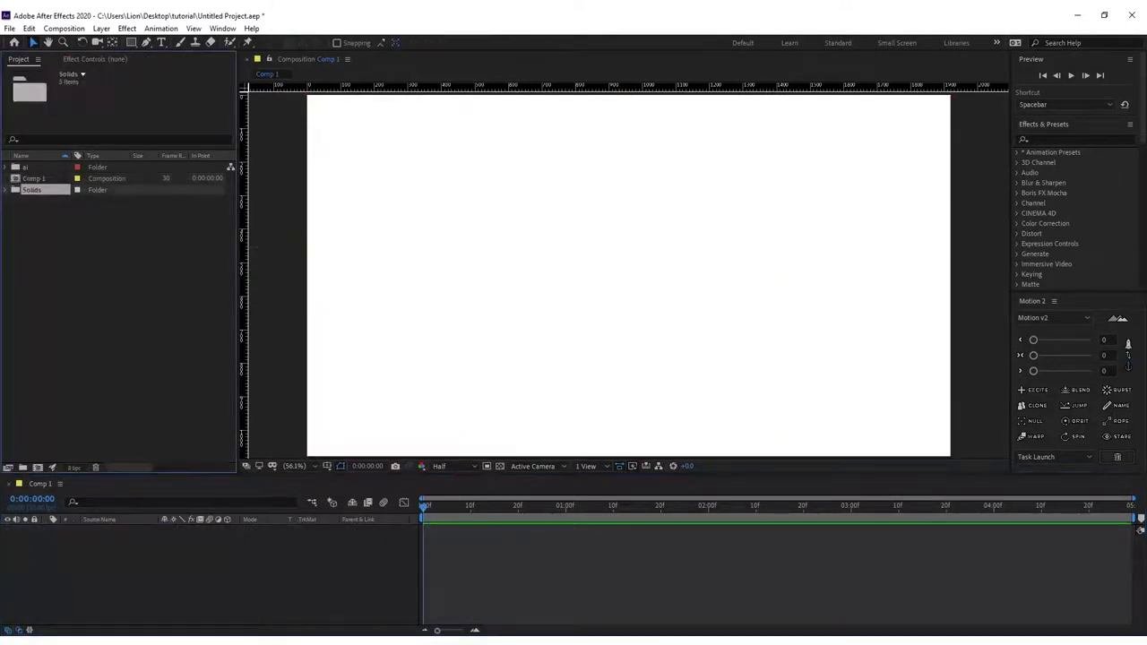
{"action": "left_click", "coordinate": [25, 167], "text": "ctrl"}
{"action": "key", "text": "Delete"}
{"action": "key", "text": "Return"}
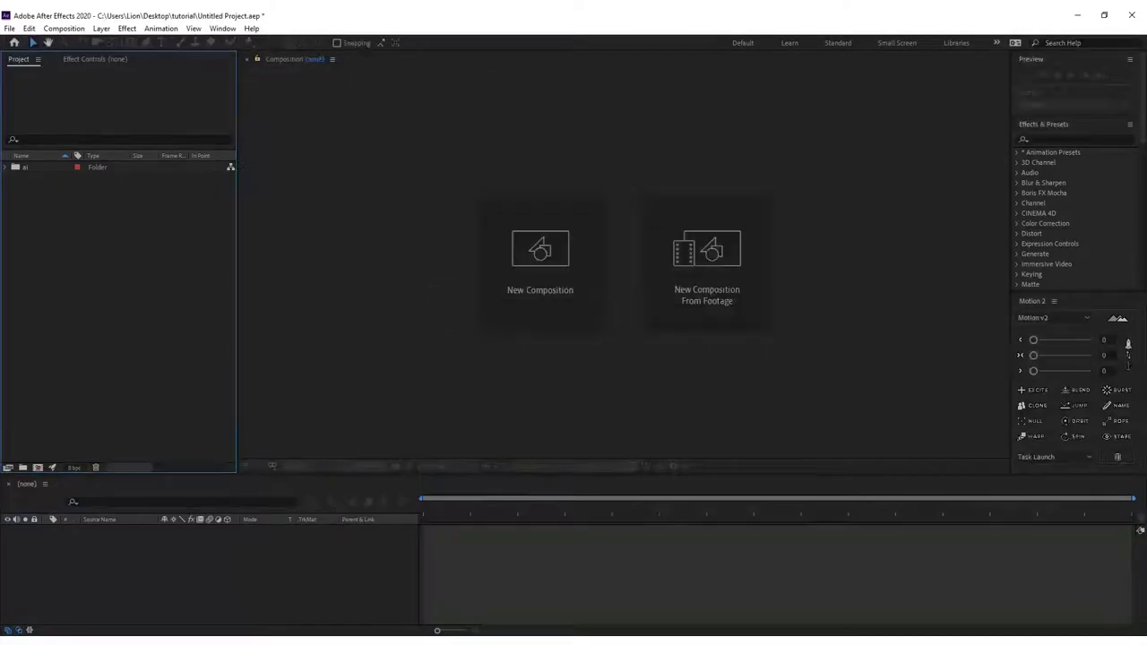
{"action": "left_click", "coordinate": [25, 166]}
{"action": "key", "text": "Delete"}
{"action": "key", "text": "Return"}
- Create a new composition Comp 1 at 1920 x 1080 px, 25 fps, with a duration of 0:00:15:00
{"action": "key", "text": "ctrl+n"}
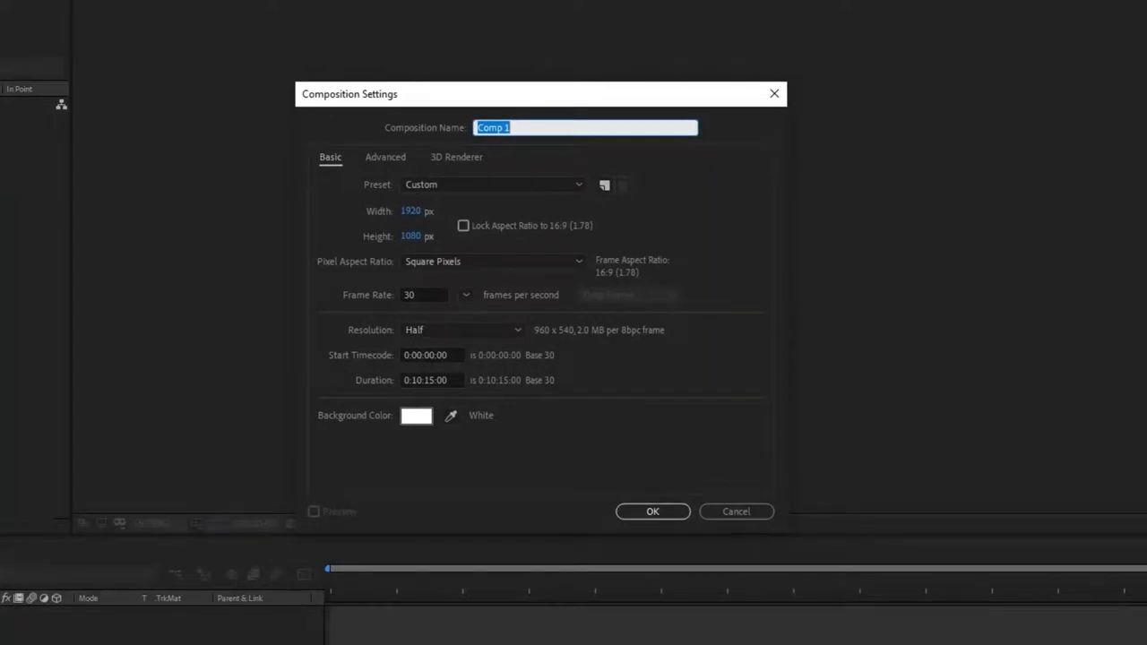
{"action": "left_click", "coordinate": [425, 380]}
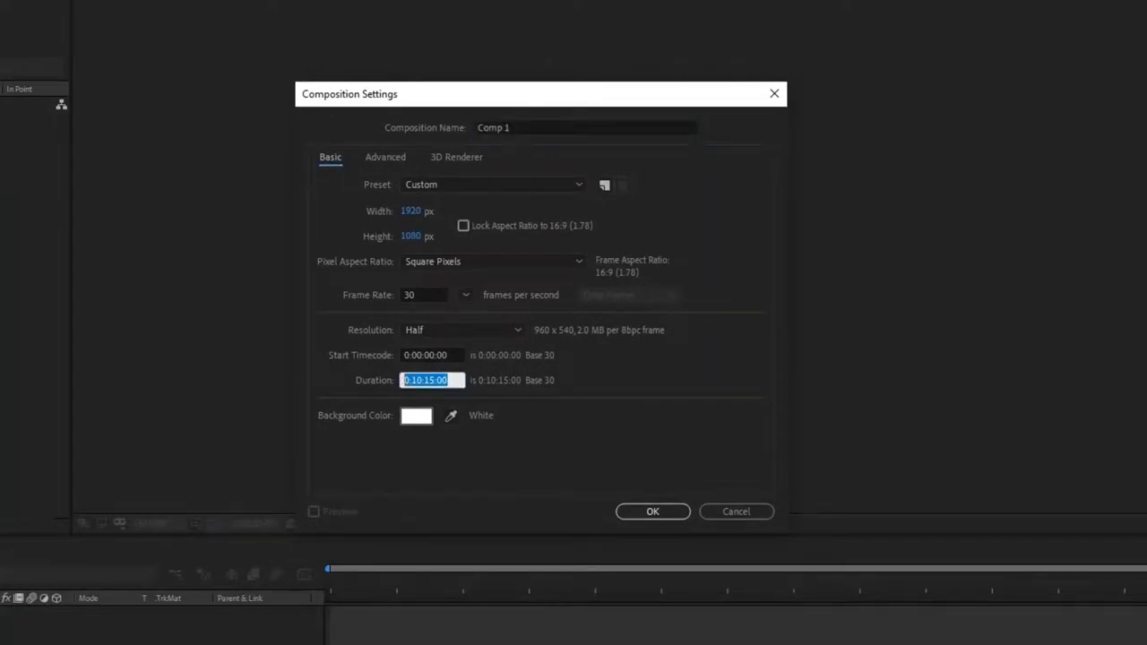
{"action": "left_click", "coordinate": [421, 380]}
{"action": "left_click", "coordinate": [462, 330]}
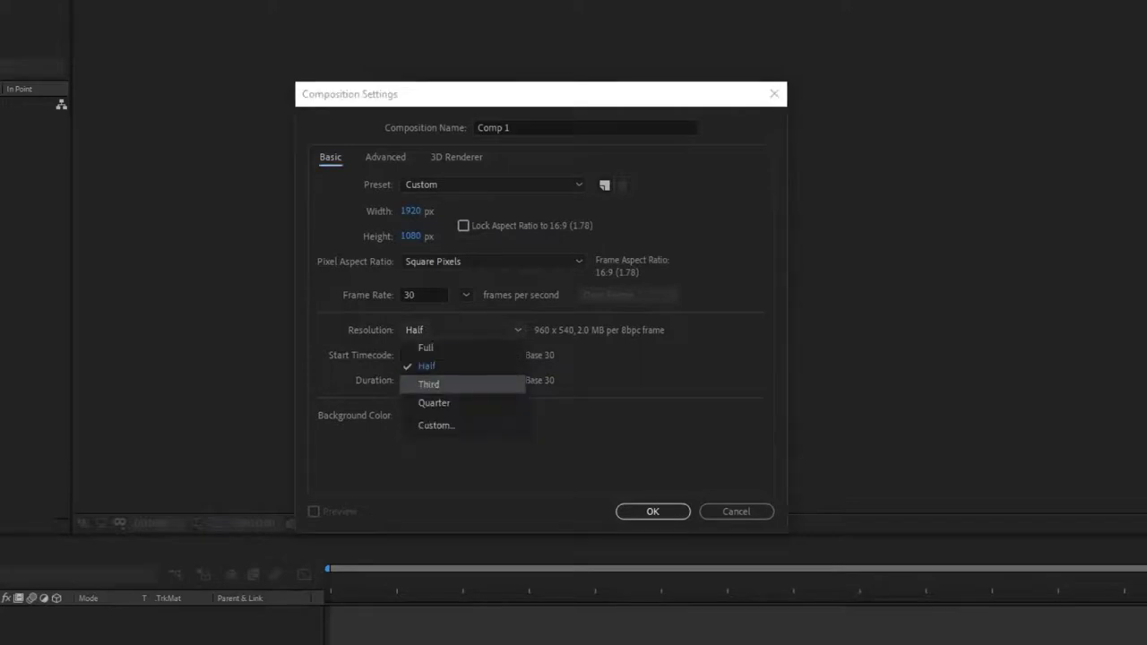
{"action": "key", "text": "Escape"}
{"action": "left_click", "coordinate": [424, 295]}
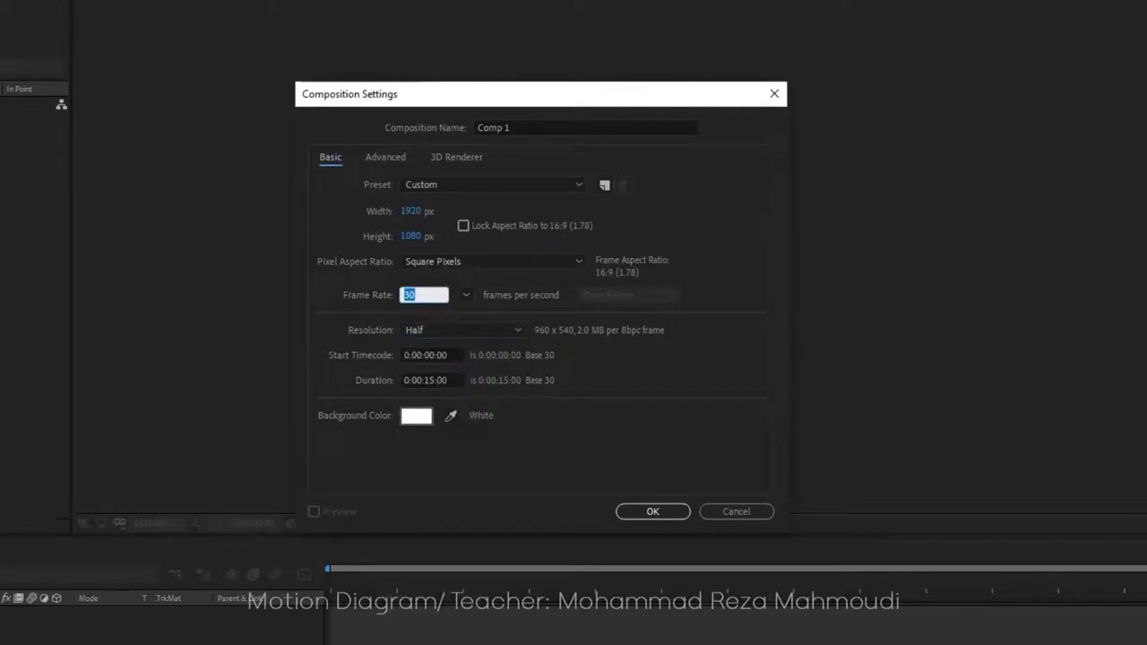
{"action": "type", "text": "25"}
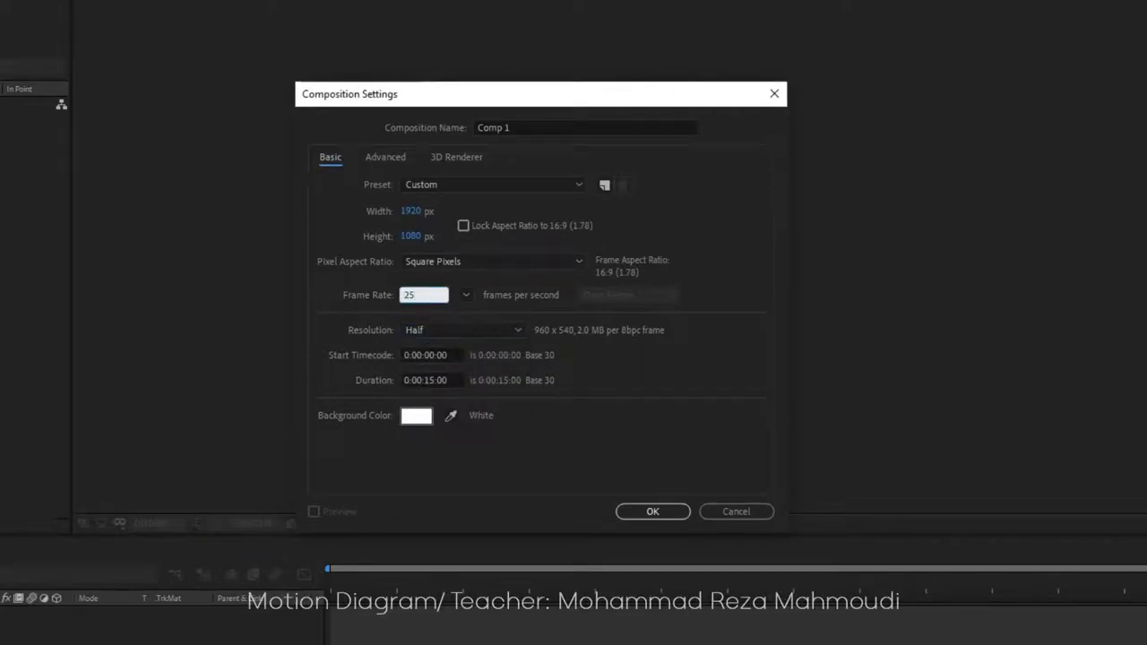
{"action": "left_click", "coordinate": [493, 261]}
{"action": "key", "text": "Escape"}
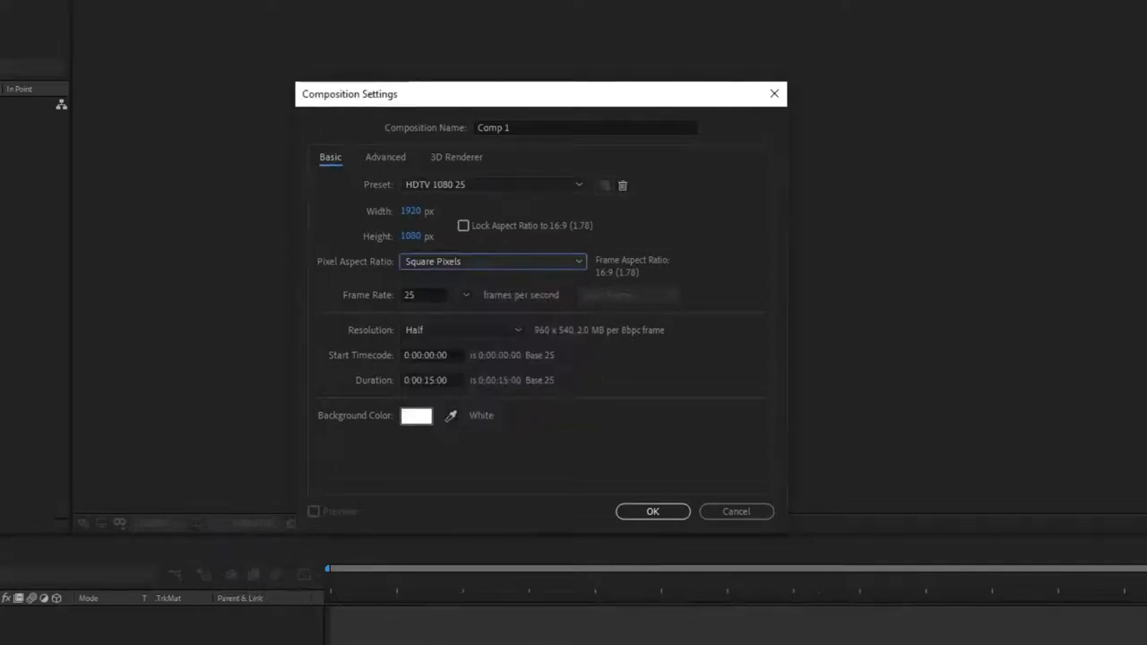
{"action": "key", "text": "Return"}
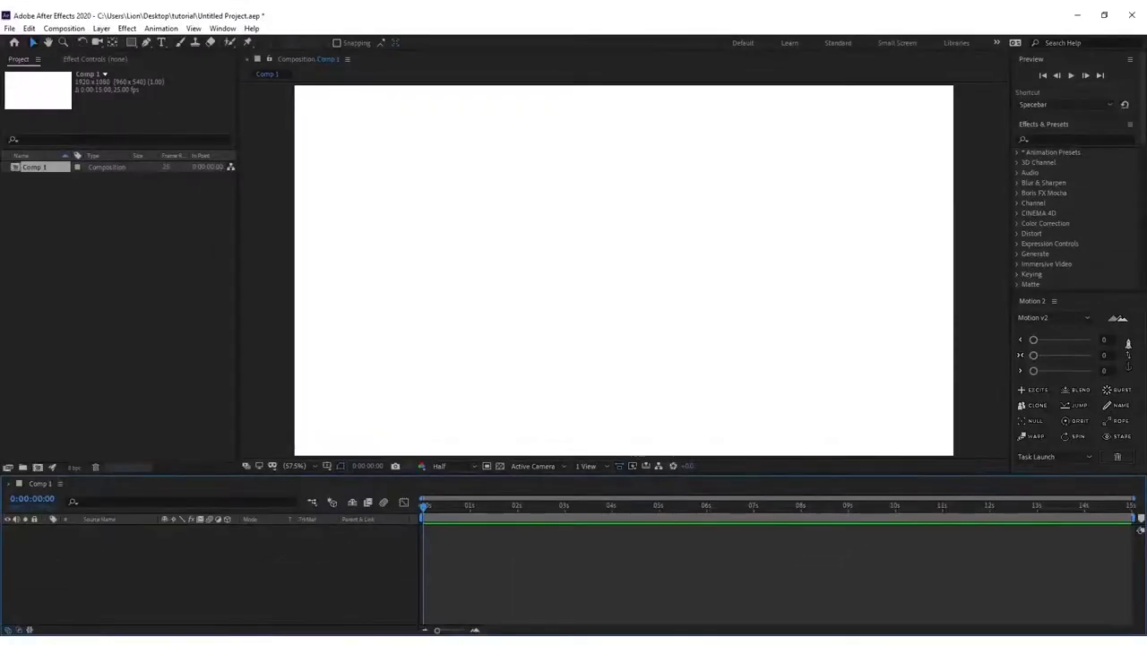
{"action": "right_click", "coordinate": [366, 412]}
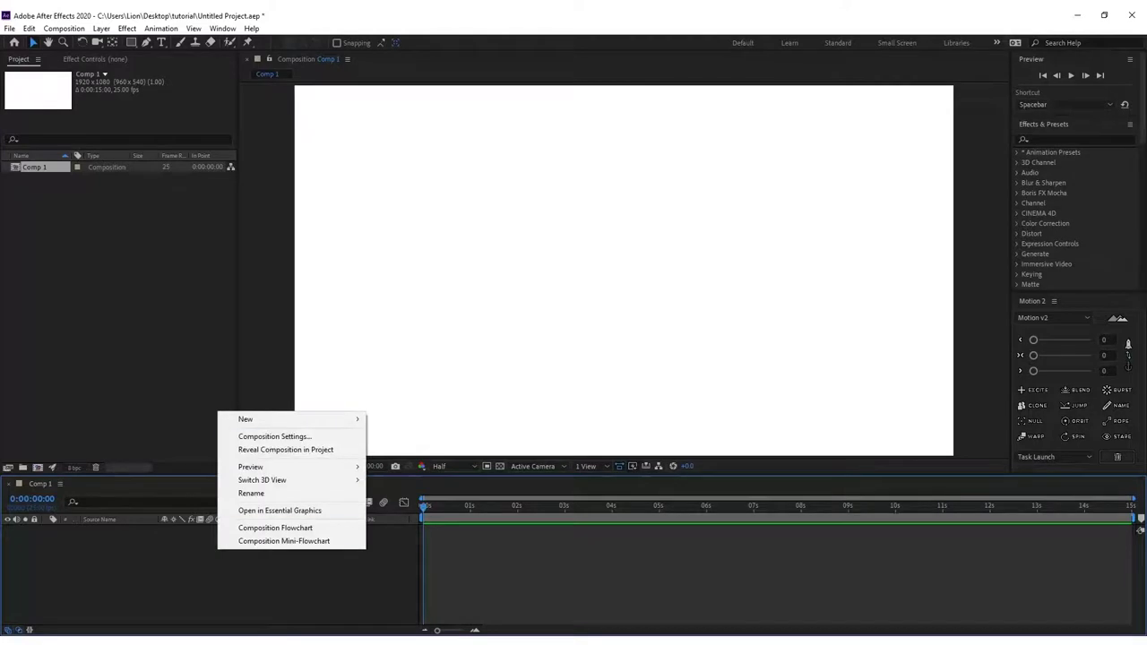
{"action": "mouse_move", "coordinate": [256, 419]}
{"action": "left_click", "coordinate": [398, 452]}
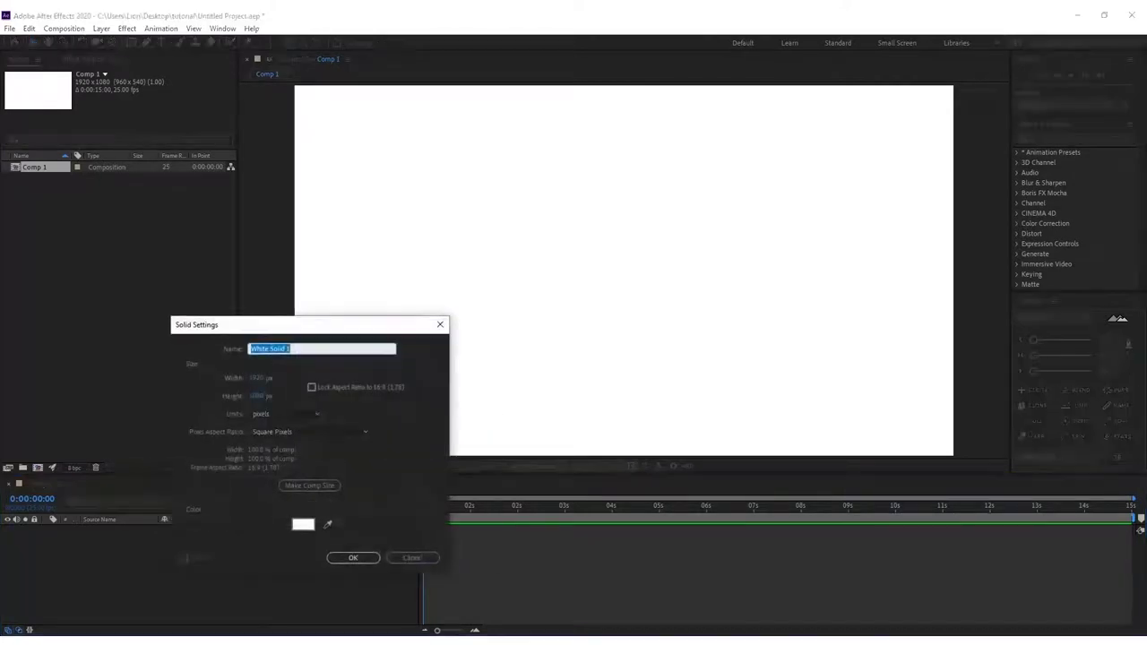
{"action": "left_click", "coordinate": [309, 485]}
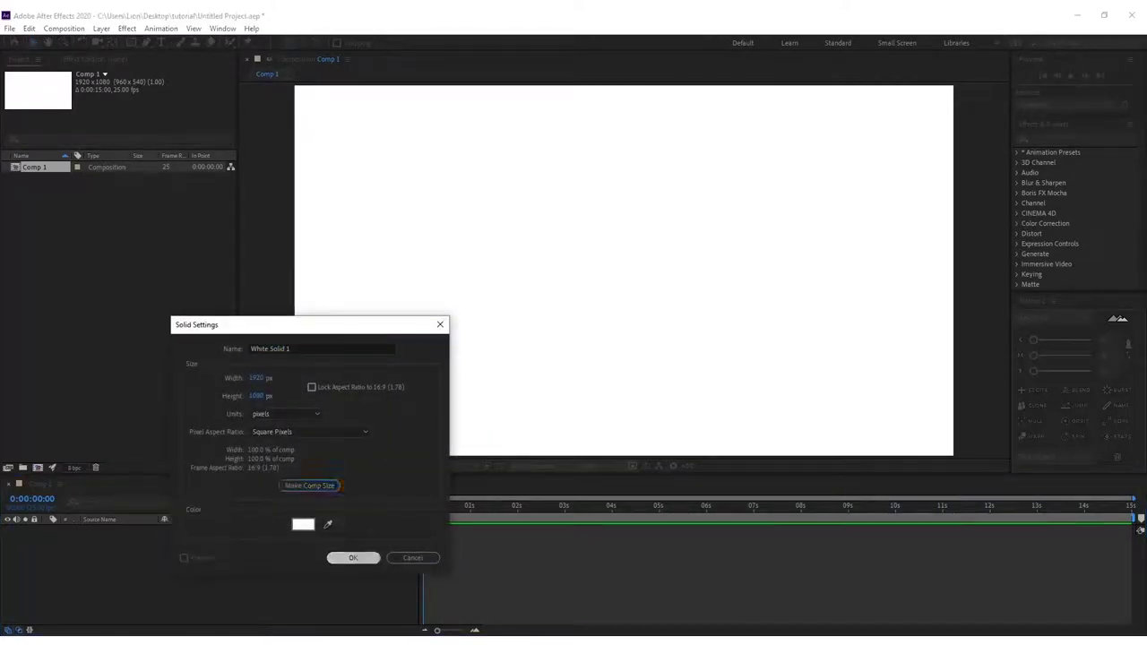
{"action": "left_click", "coordinate": [353, 558]}
{"action": "key", "text": "Delete"}
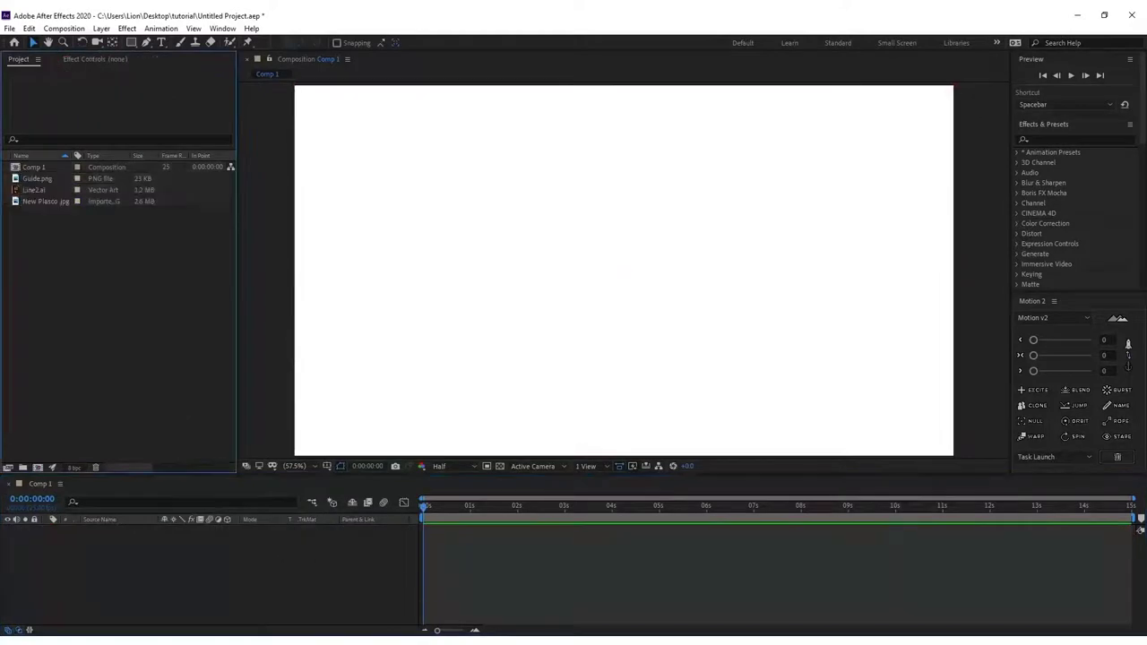
- Add New Plasco .jpg to the composition and set its scale to 50%
{"action": "left_click_drag", "start_coordinate": [45, 200], "coordinate": [89, 605]}
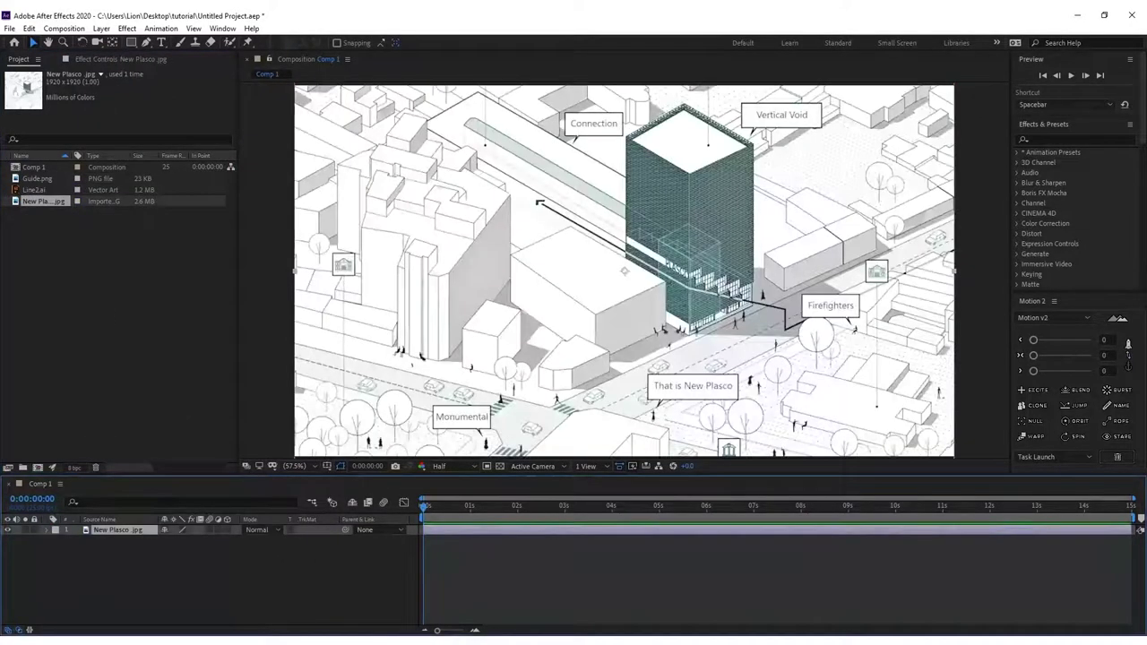
{"action": "key", "text": "s"}
{"action": "type", "text": "6"}
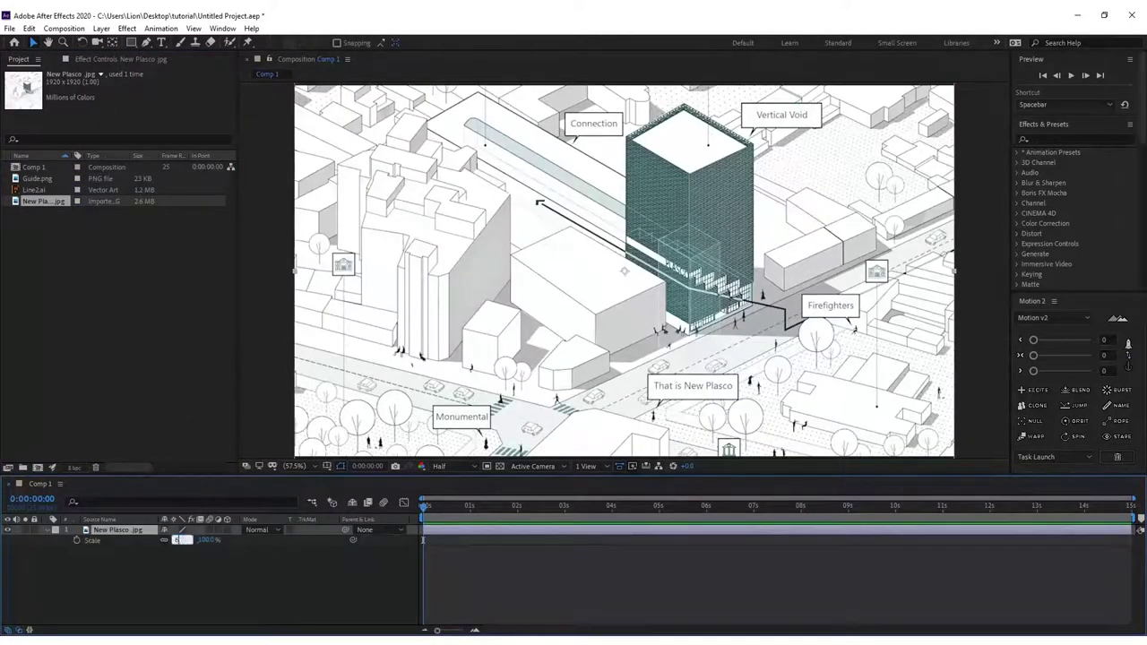
{"action": "type", "text": "5"}
{"action": "key", "text": "Return"}
{"action": "type", "text": "55"}
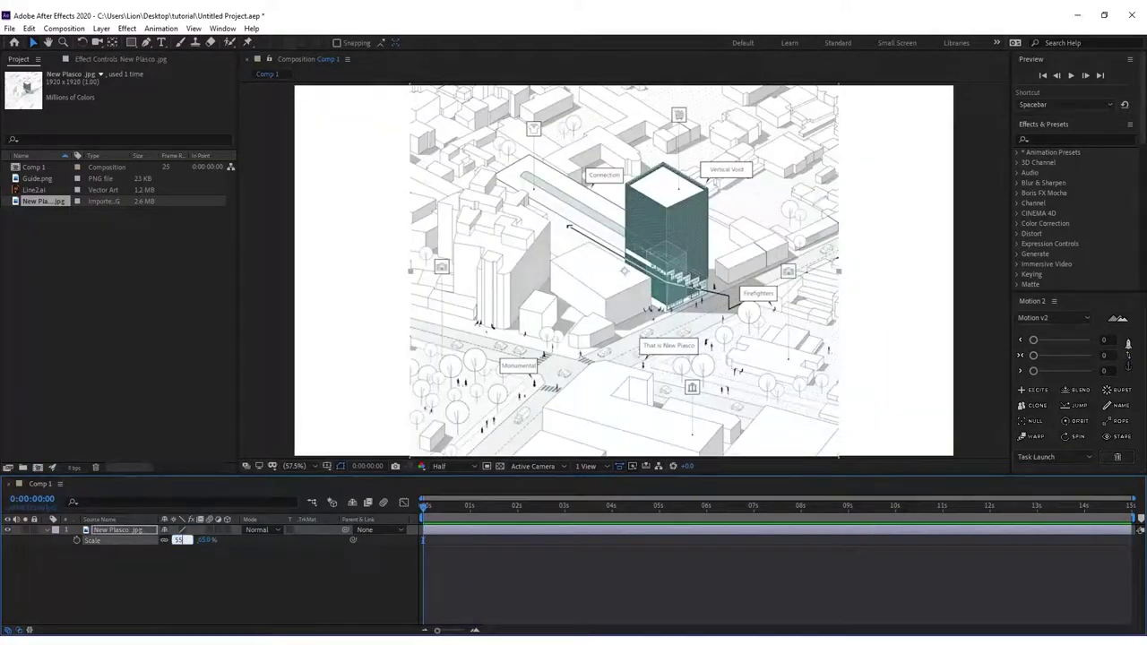
{"action": "key", "text": "Return"}
{"action": "type", "text": "0"}
{"action": "key", "text": "Return"}
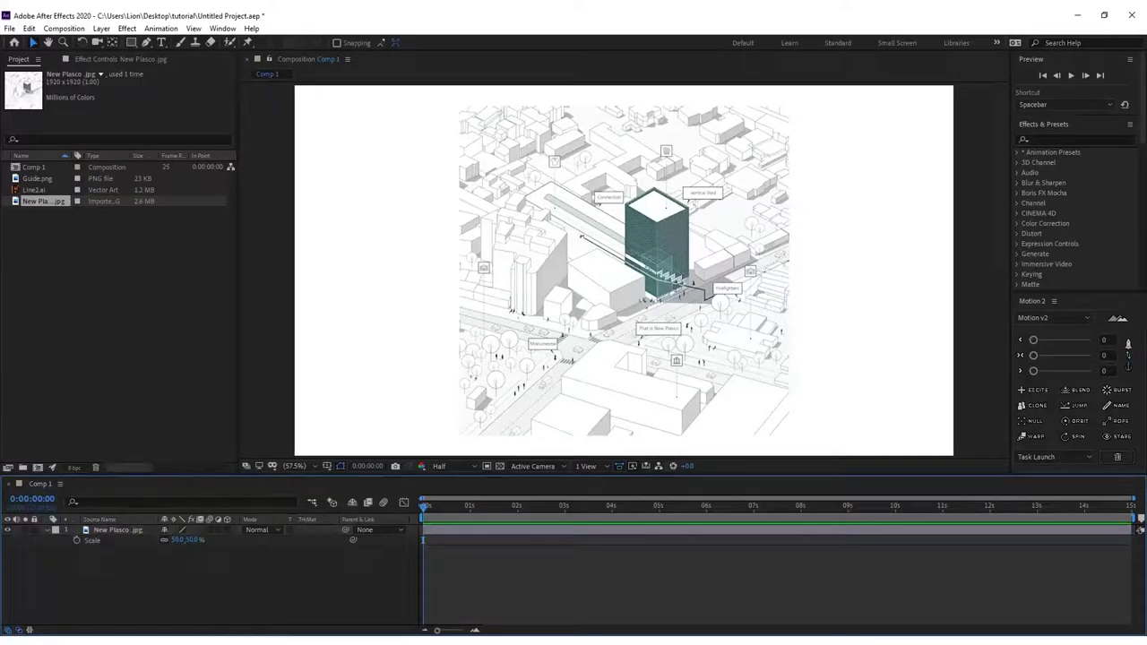
- Add Line2.ai to the composition, convert it to a shape layer from the vector artwork, and delete the original Line2.ai layer
{"action": "left_click_drag", "start_coordinate": [34, 190], "coordinate": [410, 518]}
{"action": "right_click", "coordinate": [109, 531]}
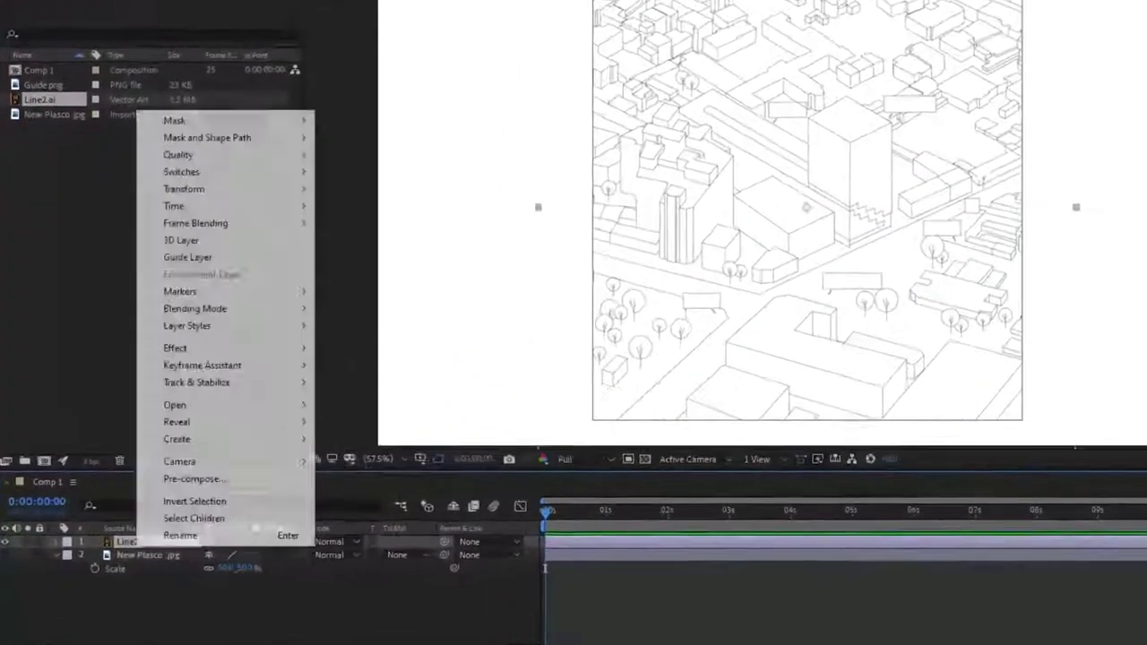
{"action": "mouse_move", "coordinate": [176, 439]}
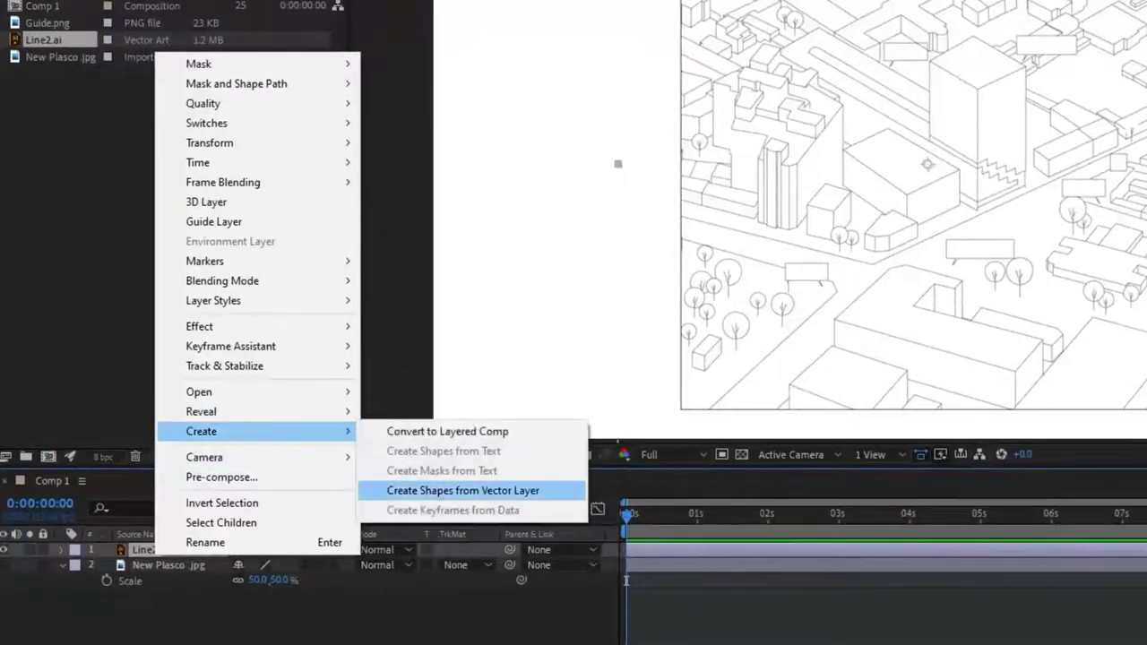
{"action": "left_click", "coordinate": [462, 491]}
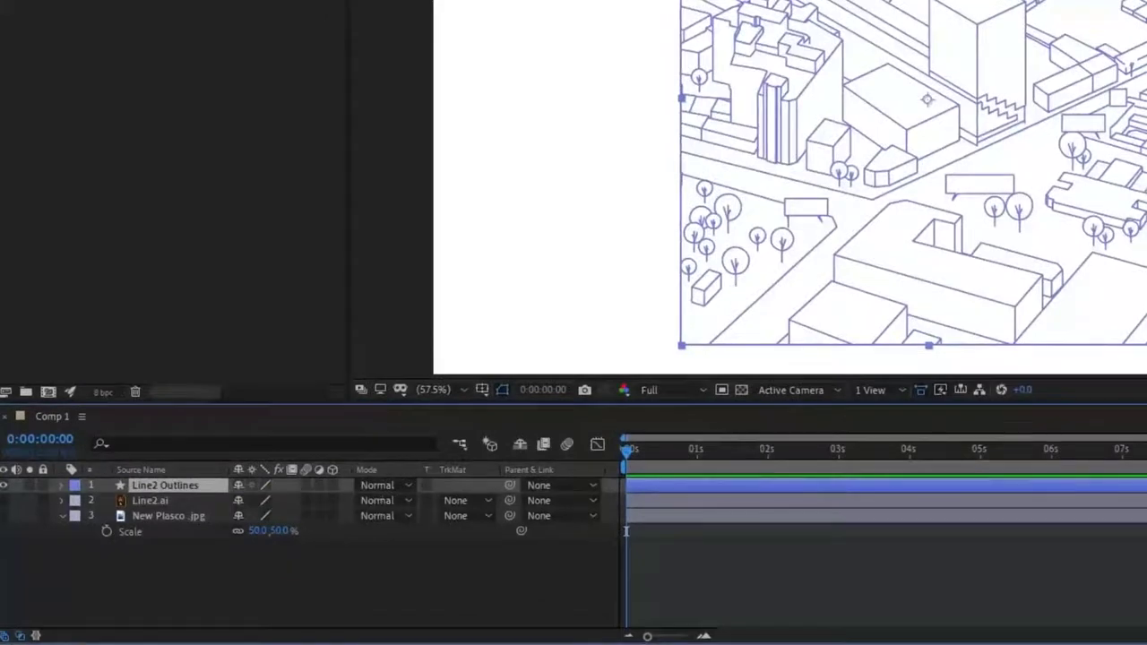
{"action": "left_click", "coordinate": [161, 500]}
{"action": "key", "text": "Delete"}
{"action": "left_click", "coordinate": [168, 500]}
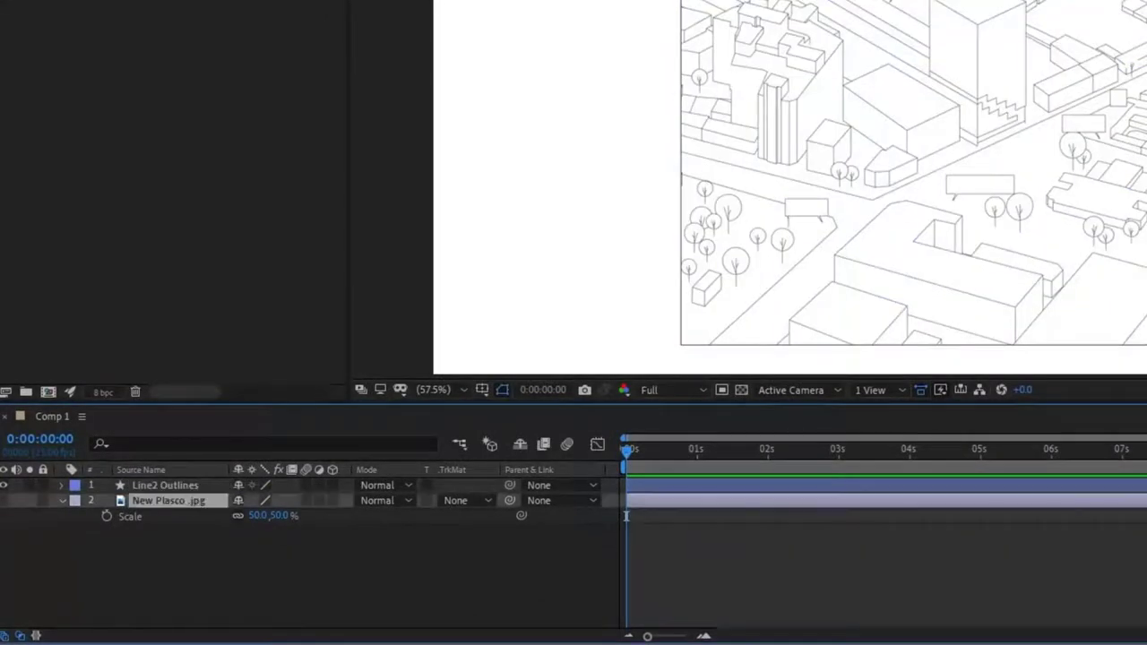
{"action": "key", "text": "Return"}
- Add Trim Paths to the Line2 Outlines shape layer
{"action": "left_click", "coordinate": [165, 485]}
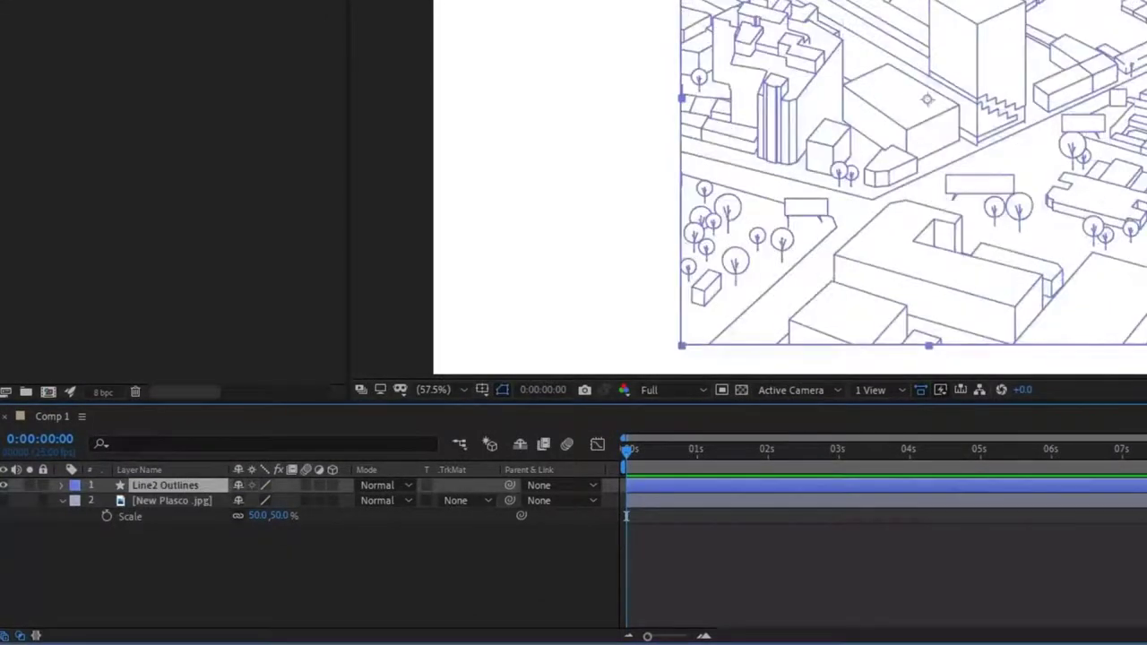
{"action": "left_click", "coordinate": [61, 485]}
{"action": "left_click", "coordinate": [341, 501]}
{"action": "left_click", "coordinate": [422, 403]}
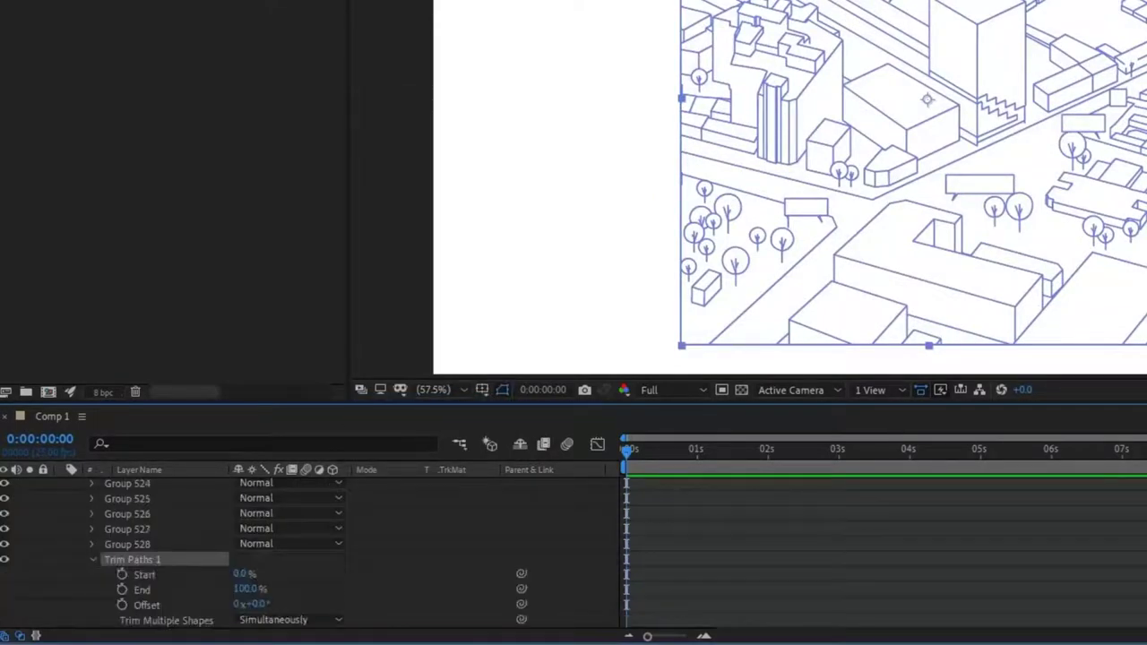
- Animate the Trim Paths End from 0% at 0 s to 100% at 1 s with Easy Ease keyframes, and preview the animation
{"action": "left_click", "coordinate": [121, 589]}
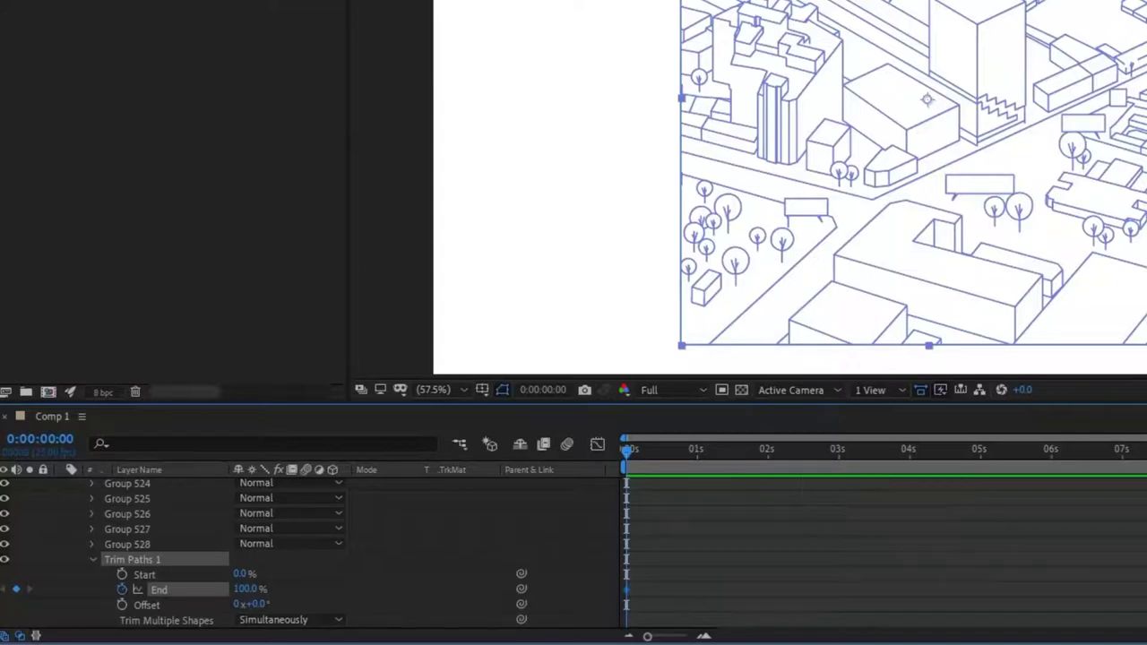
{"action": "left_click", "coordinate": [697, 449]}
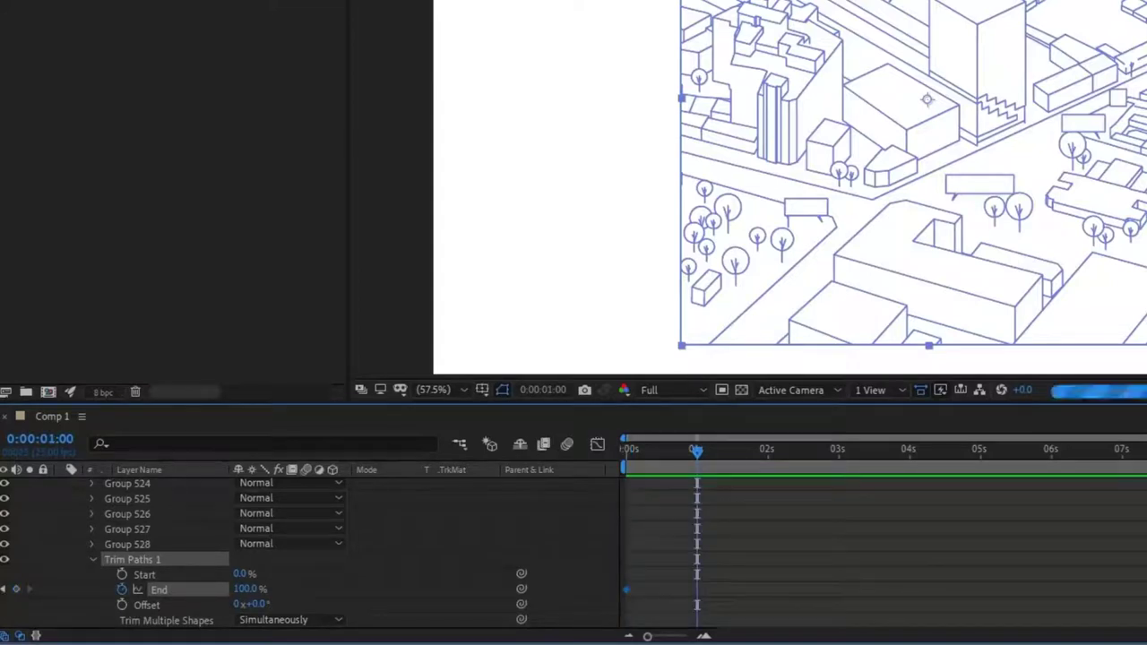
{"action": "left_click", "coordinate": [16, 589]}
{"action": "key", "text": "Home"}
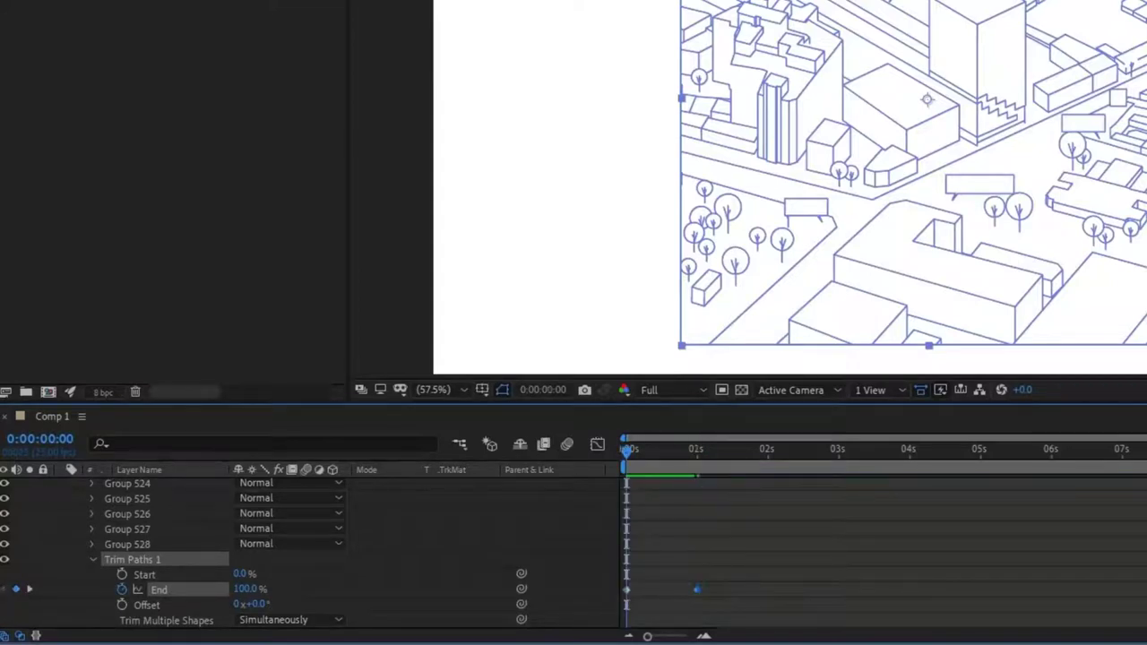
{"action": "left_click", "coordinate": [249, 588]}
{"action": "type", "text": "0"}
{"action": "key", "text": "Return"}
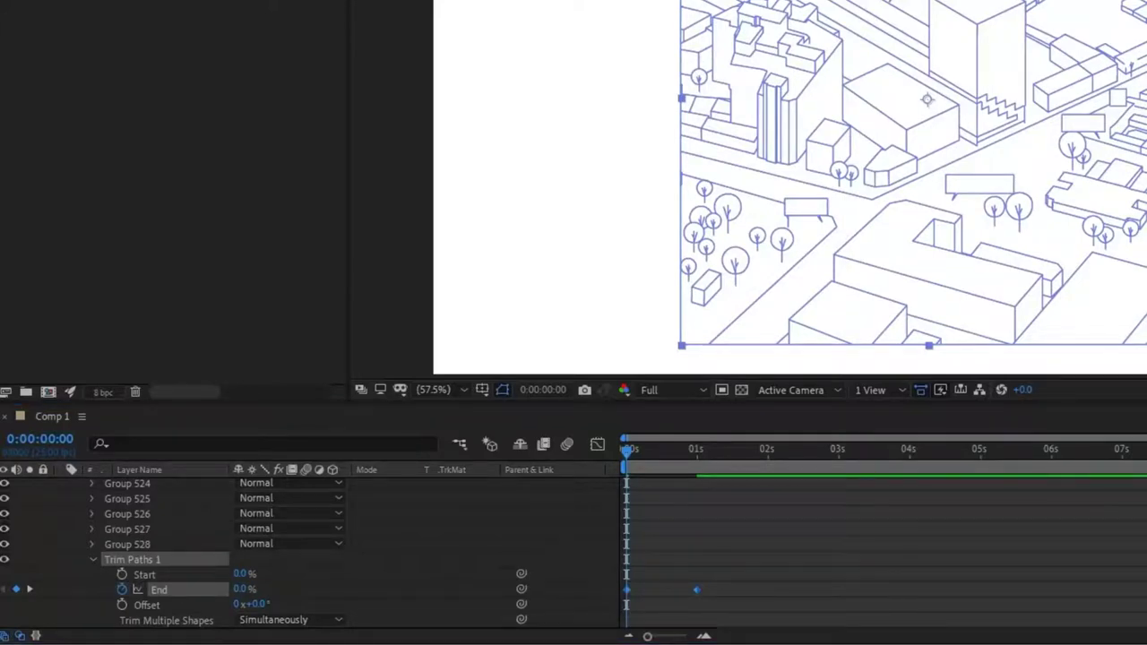
{"action": "key", "text": "F2"}
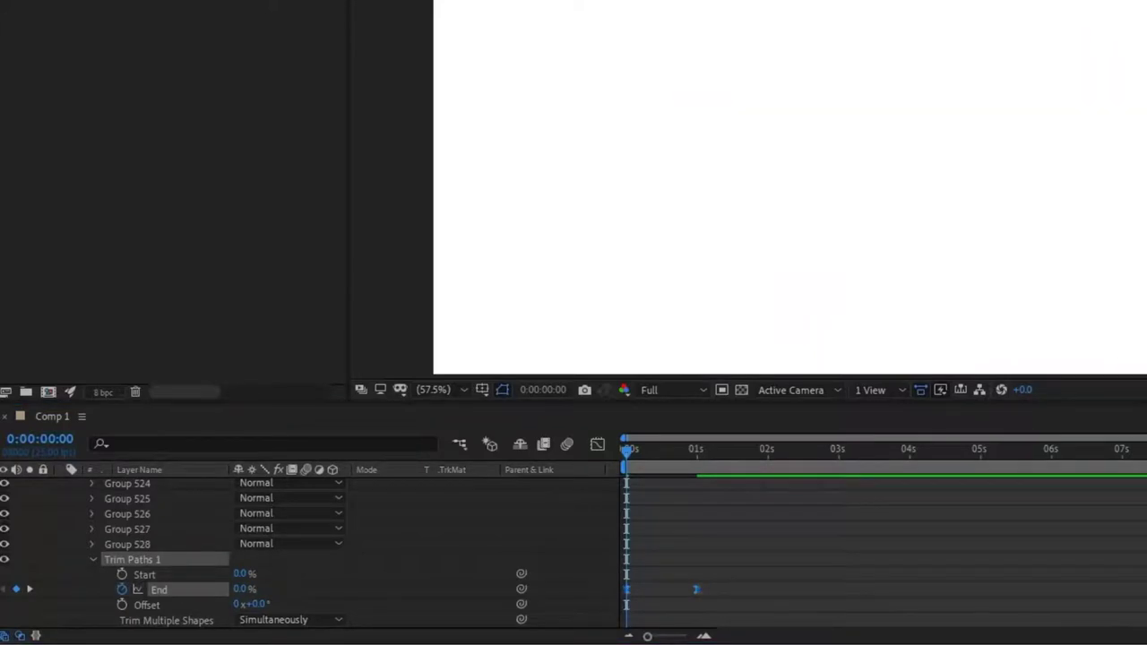
{"action": "key", "text": "space"}
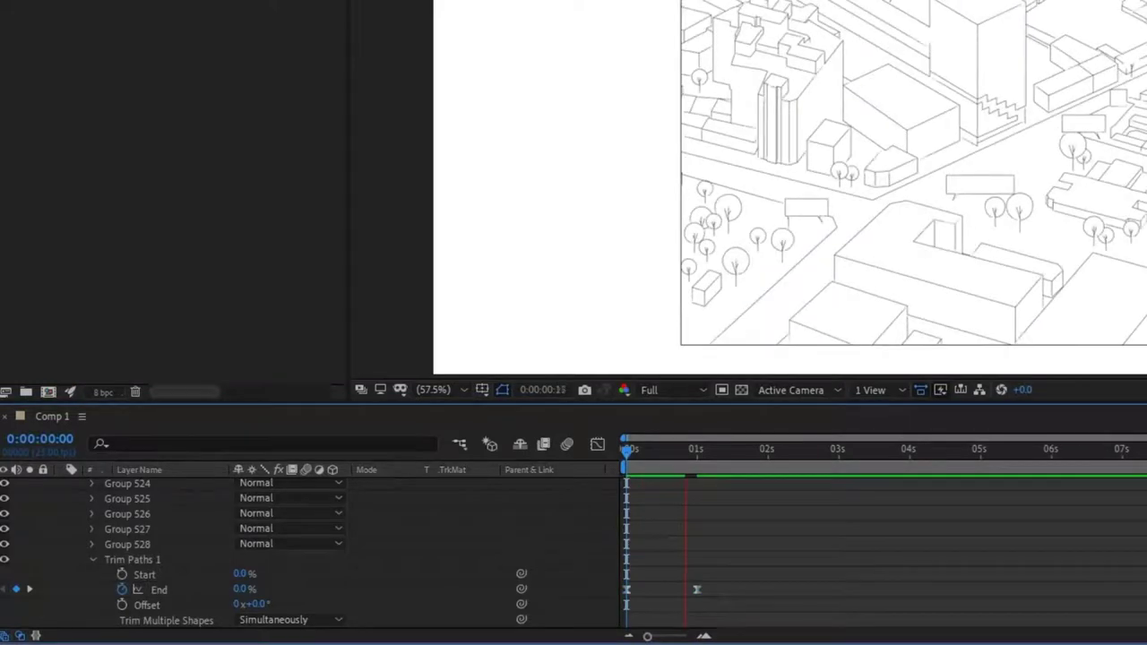
{"action": "key", "text": "space"}
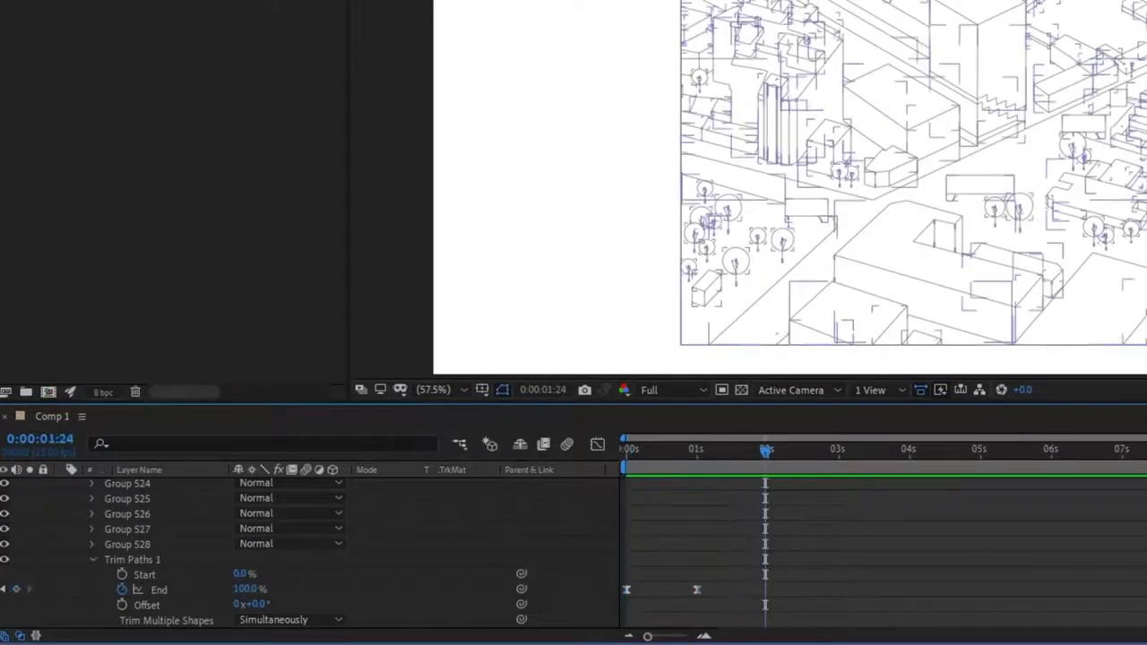
- Keyframe the Trim Paths Start at 0% on 0:00:00:21 and 100% on 0:00:01:14
{"action": "left_click", "coordinate": [686, 449]}
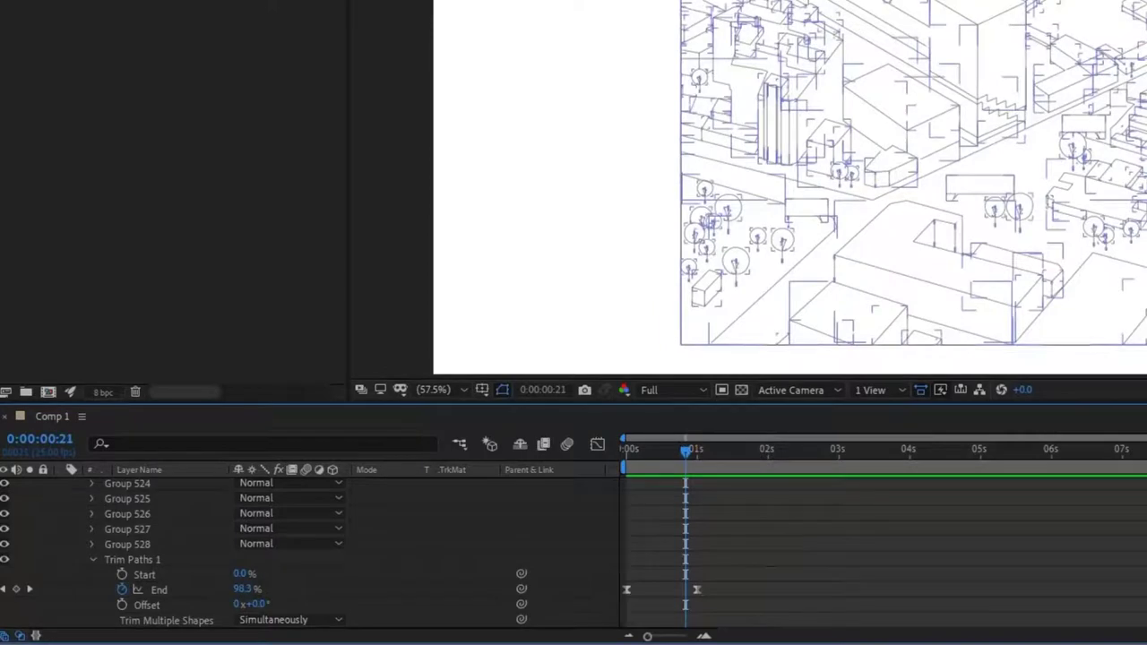
{"action": "left_click", "coordinate": [122, 575]}
{"action": "left_click", "coordinate": [736, 448]}
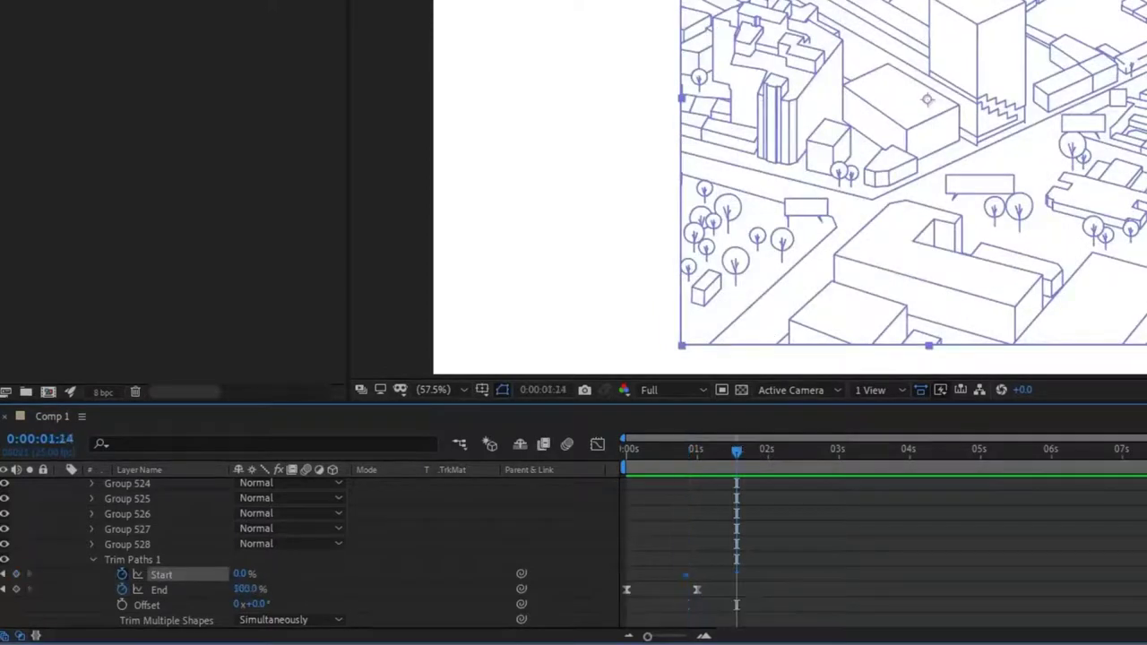
{"action": "left_click", "coordinate": [244, 574]}
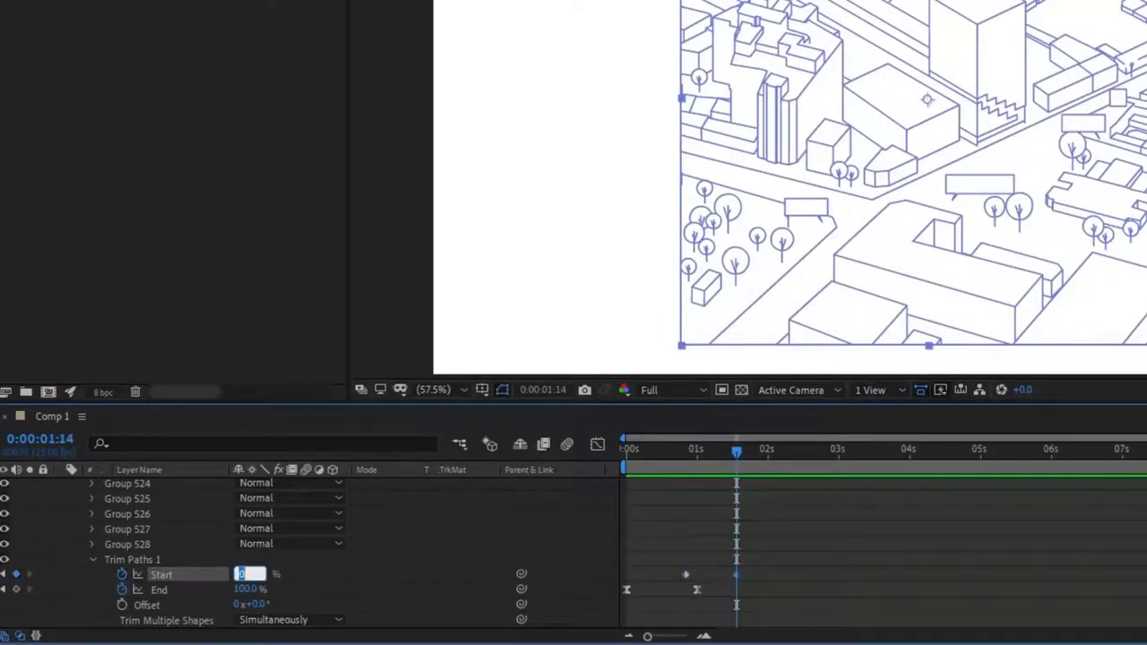
{"action": "type", "text": "100"}
{"action": "key", "text": "Return"}
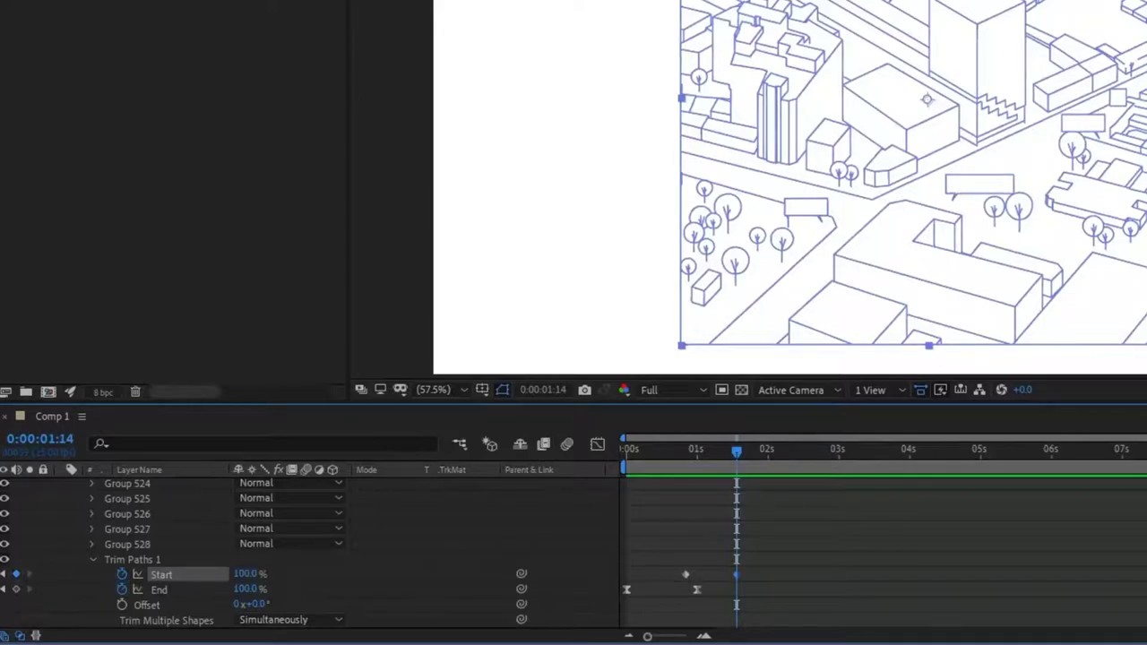
- Apply Easy Ease to the Trim Paths Start keyframes and preview the line drawing animation
{"action": "key", "text": "space"}
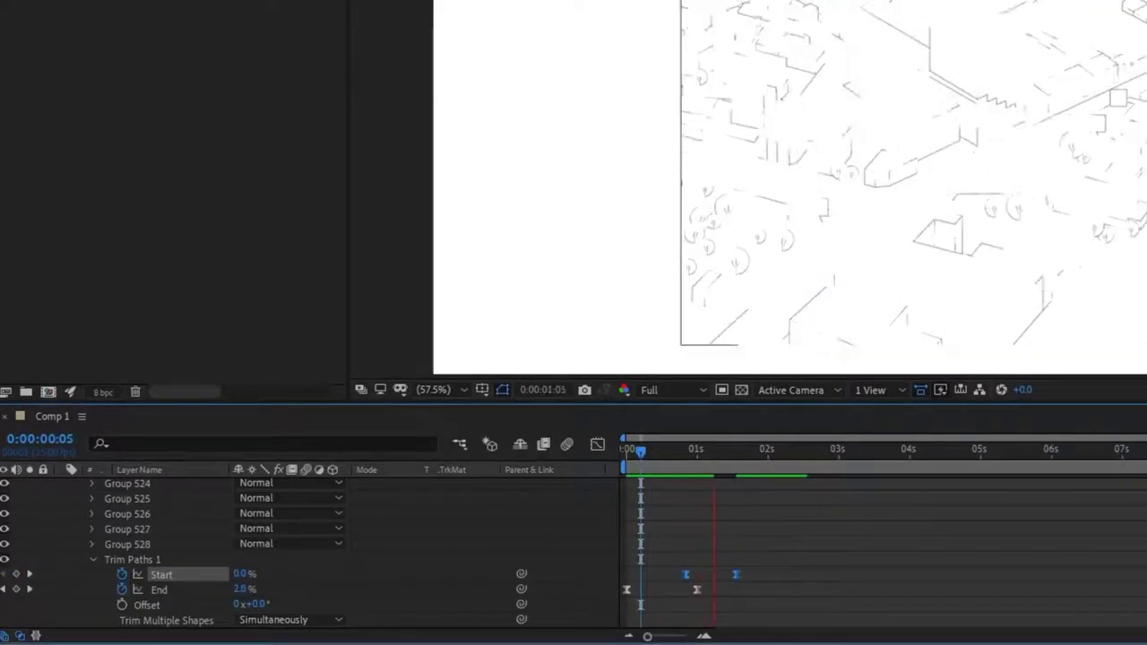
{"action": "key", "text": "space"}
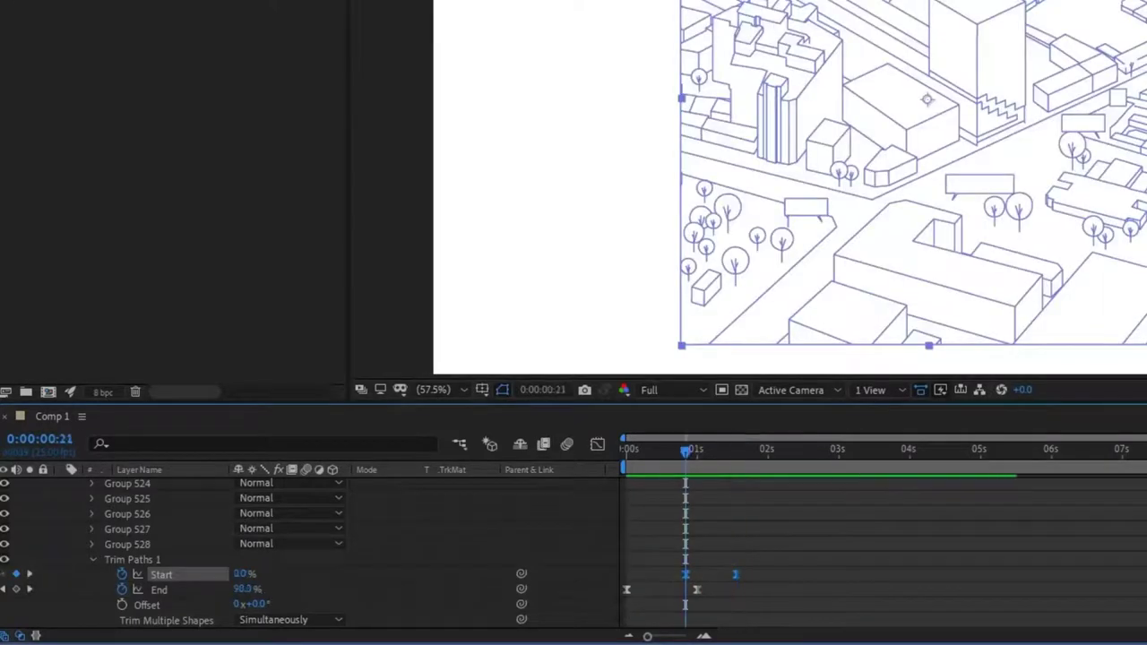
- Make the New Plasco .jpg layer visible and keyframe its Opacity at 0:00:00:21 and at 100% on 0:00:01:00
{"action": "scroll", "coordinate": [269, 538], "scroll_direction": "down", "scroll_amount": 1}
{"action": "left_click", "coordinate": [170, 605]}
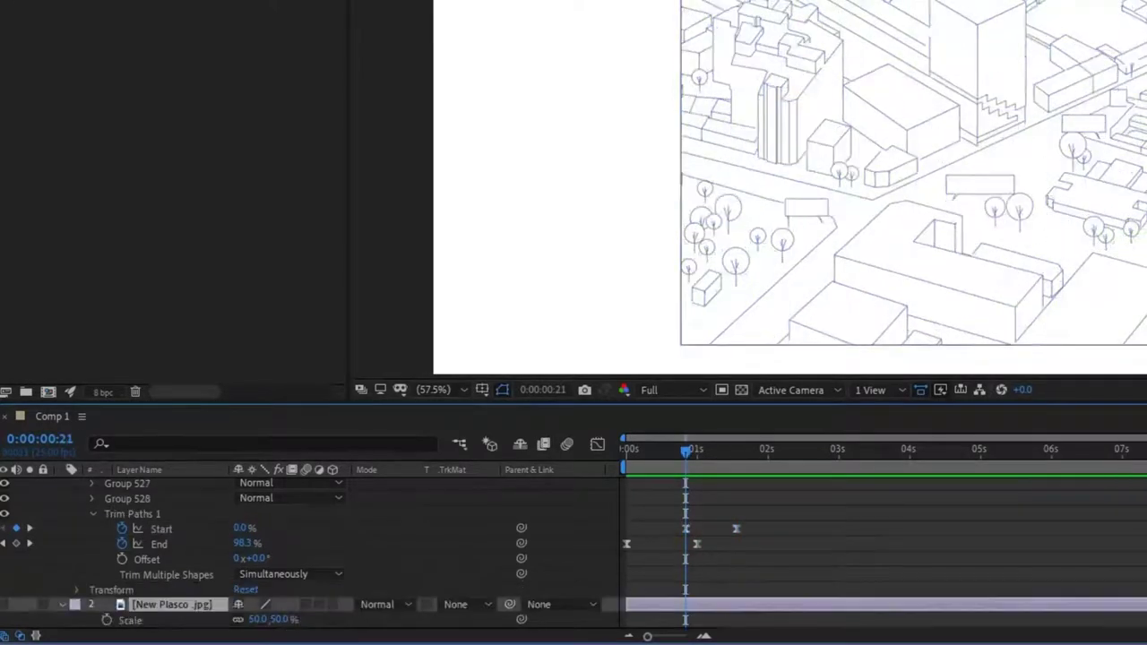
{"action": "left_click", "coordinate": [5, 605]}
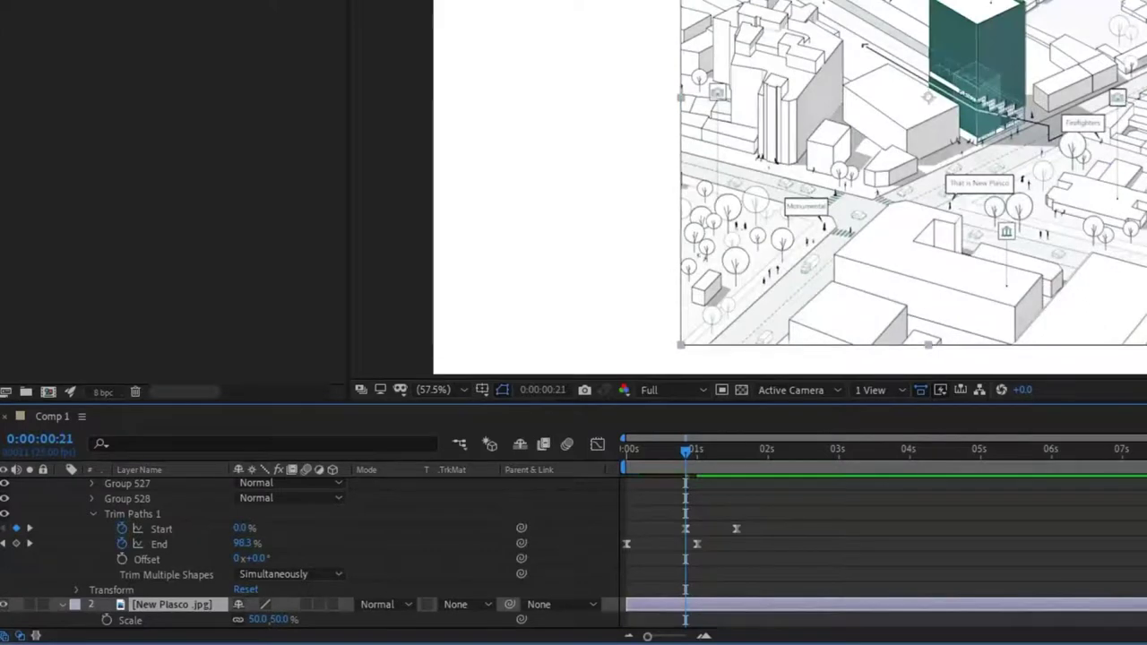
{"action": "key", "text": "t"}
{"action": "key", "text": "space"}
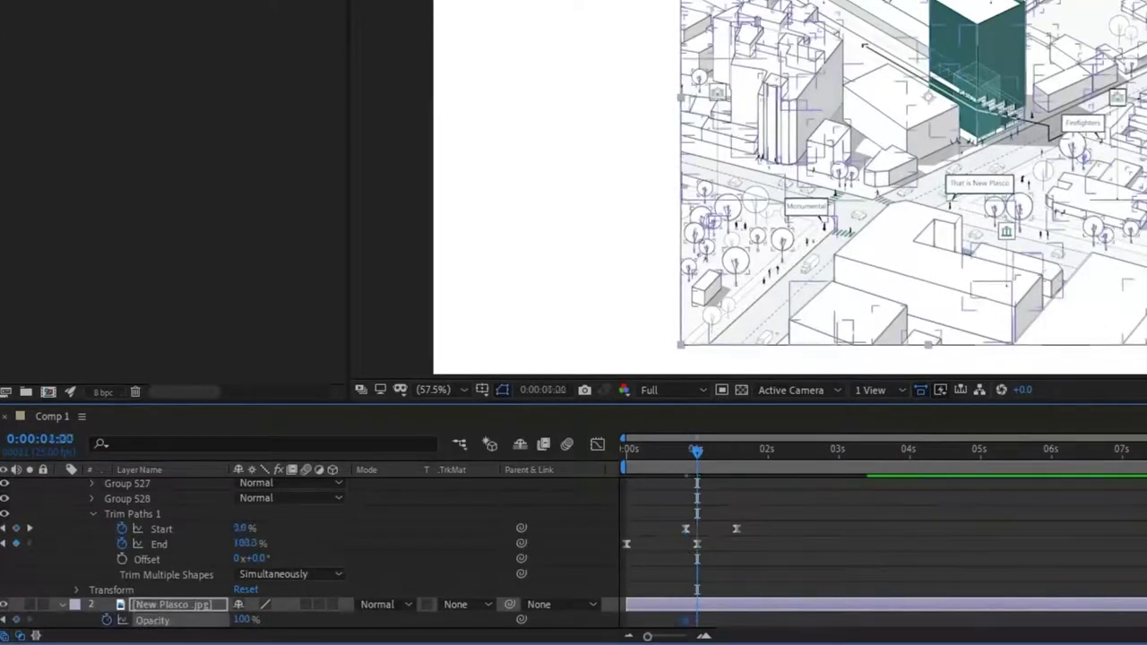
{"action": "key", "text": "alt+shift+t"}
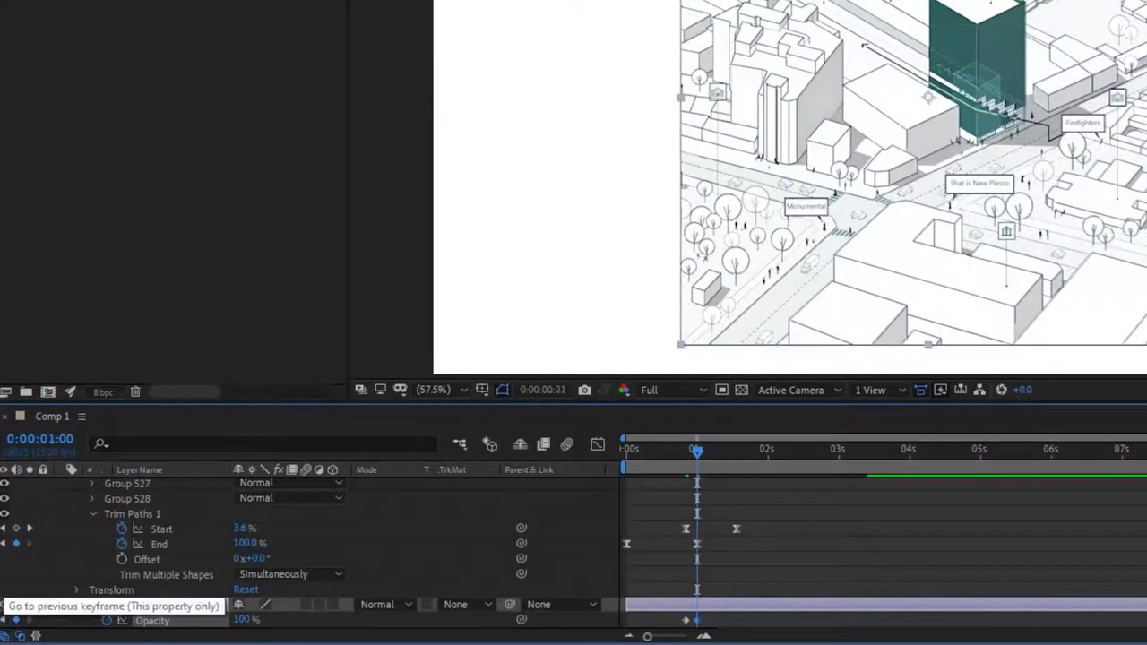
- Set the New Plasco image's Opacity keyframe at 0:00:00:21 to 0%, apply Easy Ease to both keyframes, and preview the fade-in
{"action": "left_click", "coordinate": [5, 619]}
{"action": "left_click", "coordinate": [243, 620]}
{"action": "type", "text": "0"}
{"action": "key", "text": "Return"}
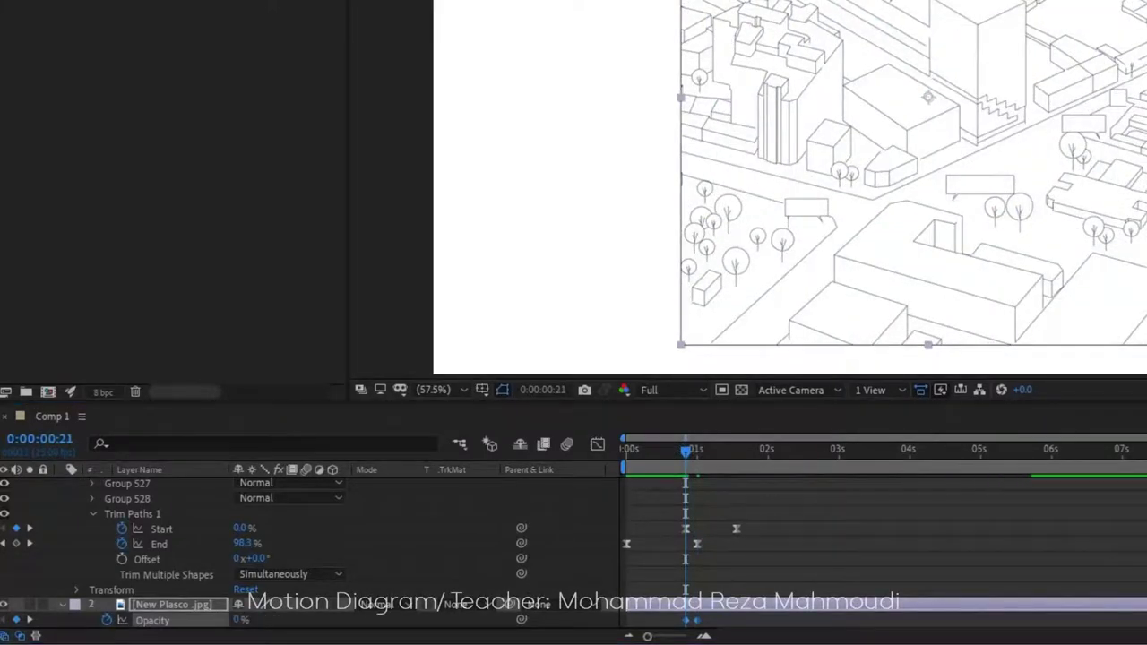
{"action": "key", "text": "space"}
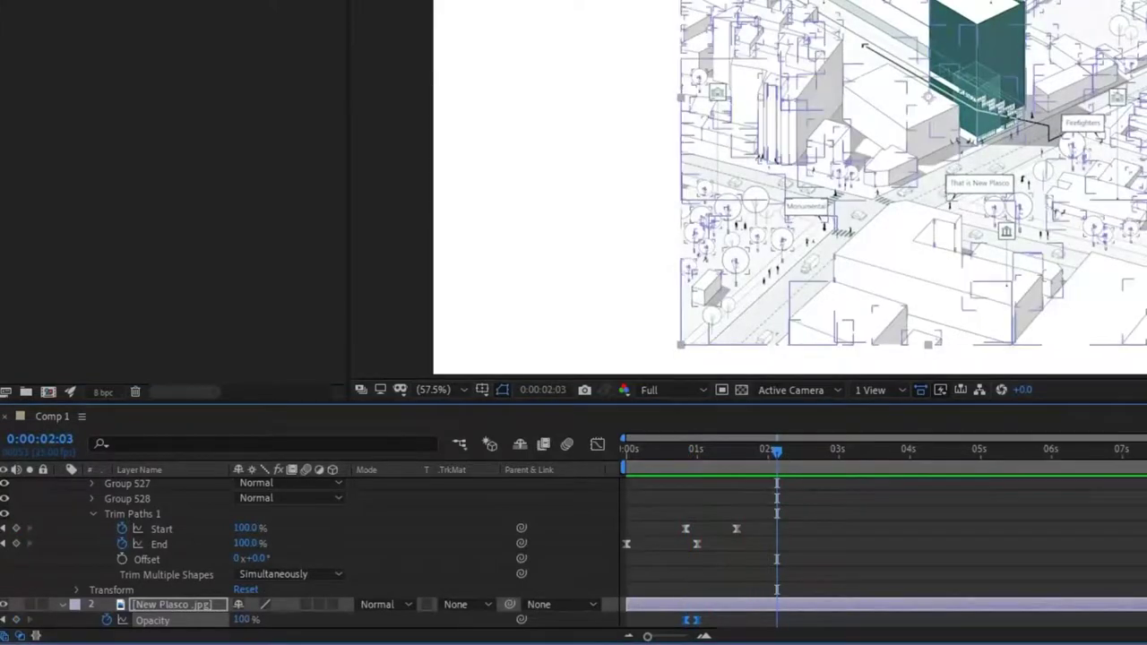
{"action": "key", "text": "space"}
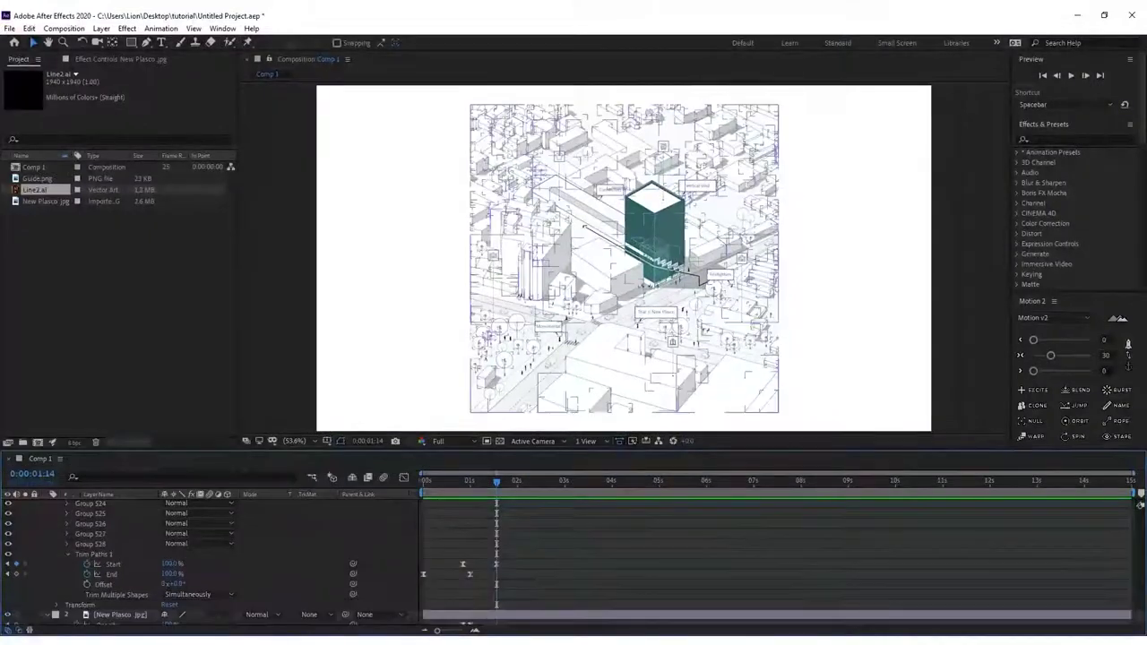
- Collapse the Line2 Outlines layer to its keyframed properties only and clear the selection
{"action": "scroll", "coordinate": [117, 556], "scroll_direction": "up", "scroll_amount": 15}
{"action": "left_click", "coordinate": [115, 505]}
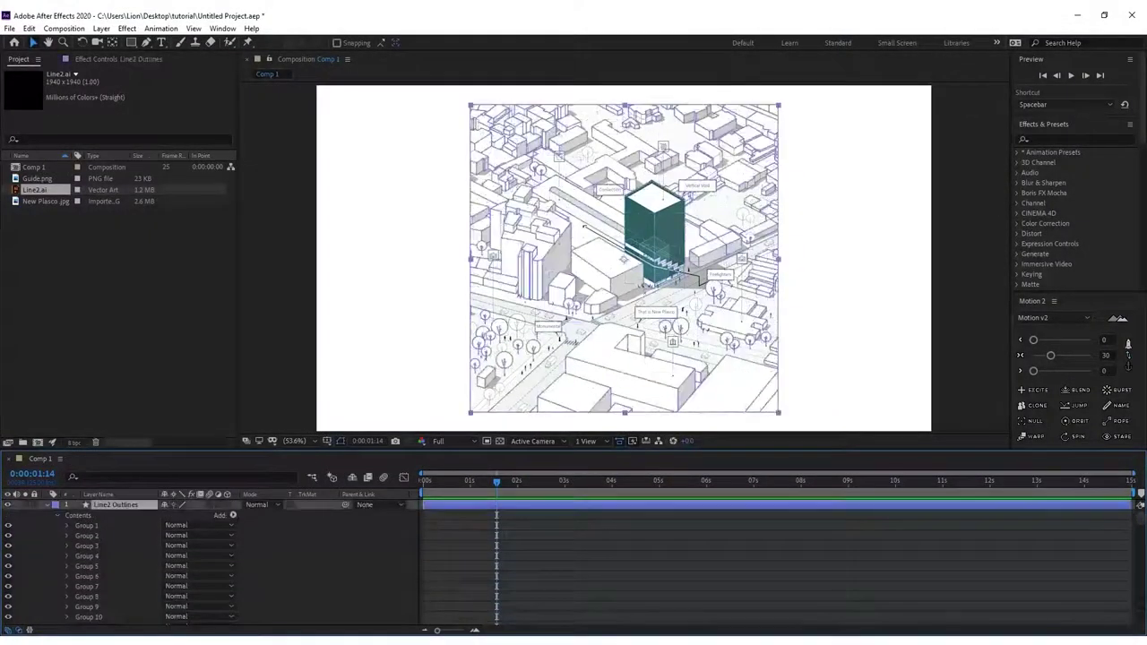
{"action": "key", "text": "u"}
{"action": "key", "text": "F2"}
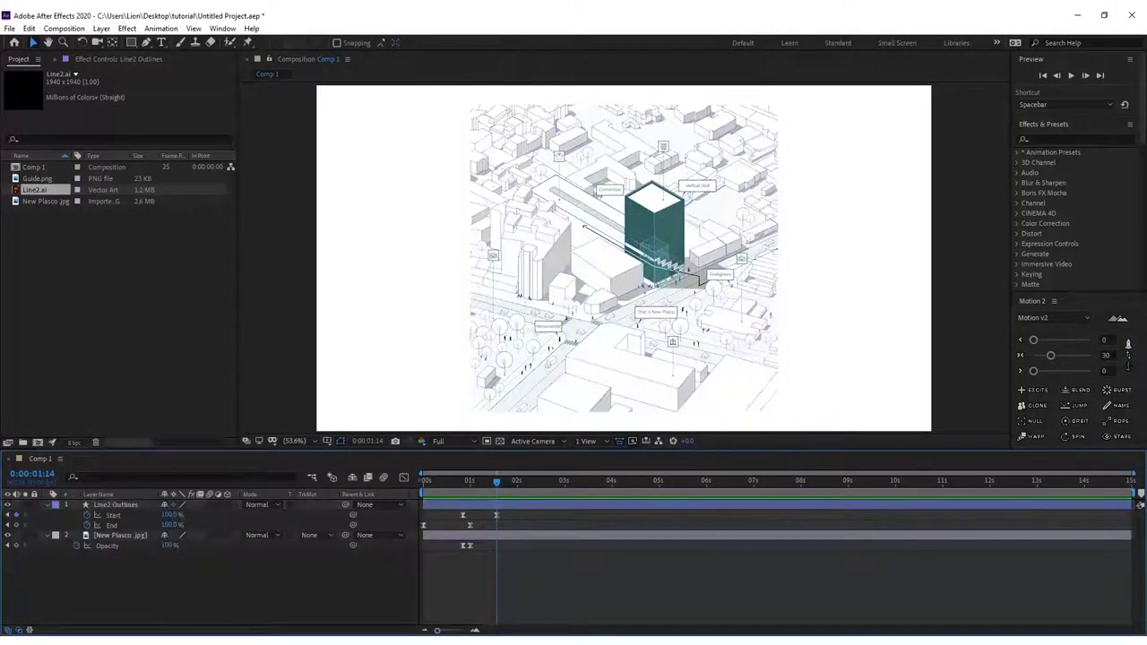
- Create a null object and parent the Line2 Outlines and New Plasco .jpg layers to it
{"action": "key", "text": "alt+l"}
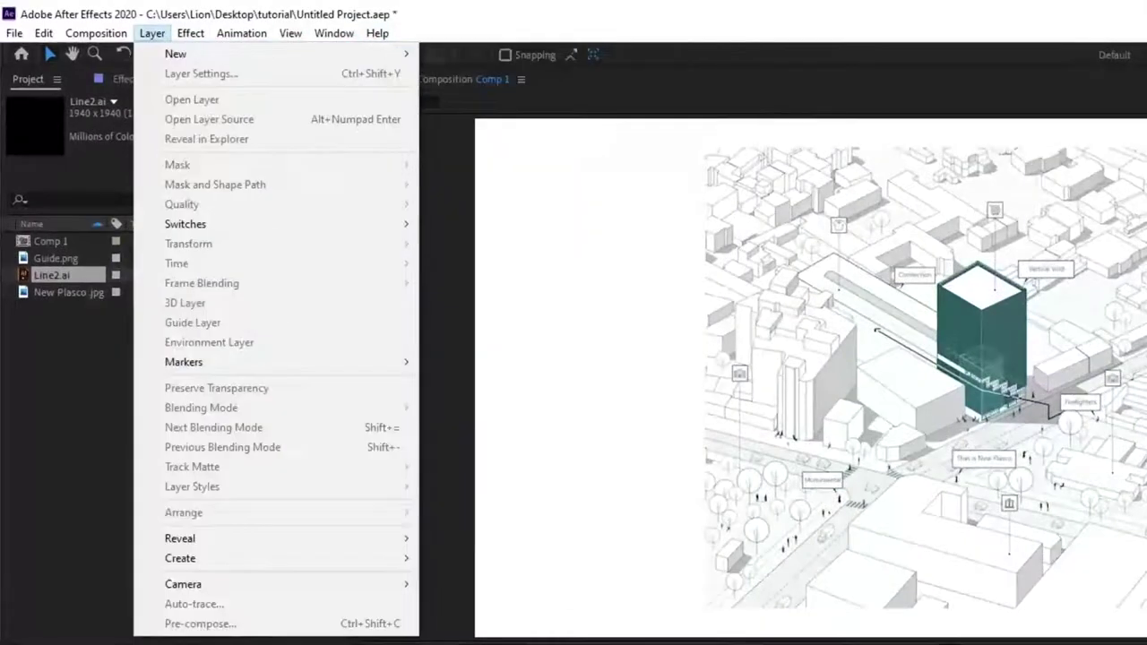
{"action": "key", "text": "Right"}
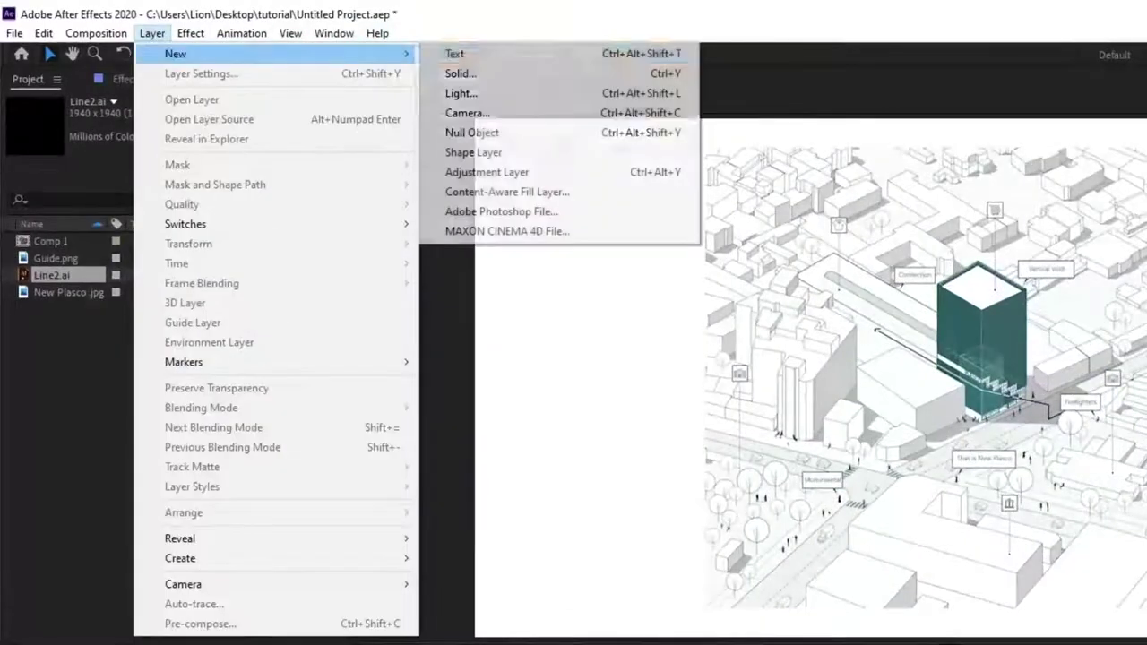
{"action": "key", "text": "Down"}
{"action": "key", "text": "Down"}
{"action": "key", "text": "Down"}
{"action": "key", "text": "Down"}
{"action": "key", "text": "Return"}
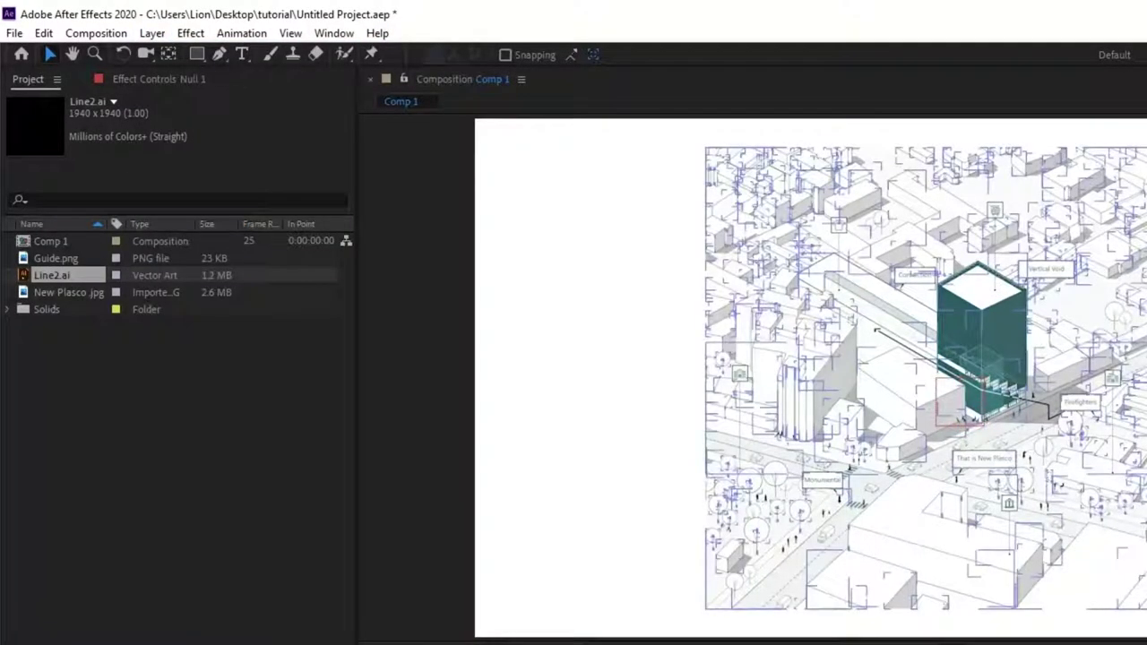
{"action": "key", "text": "ctrl+Down"}
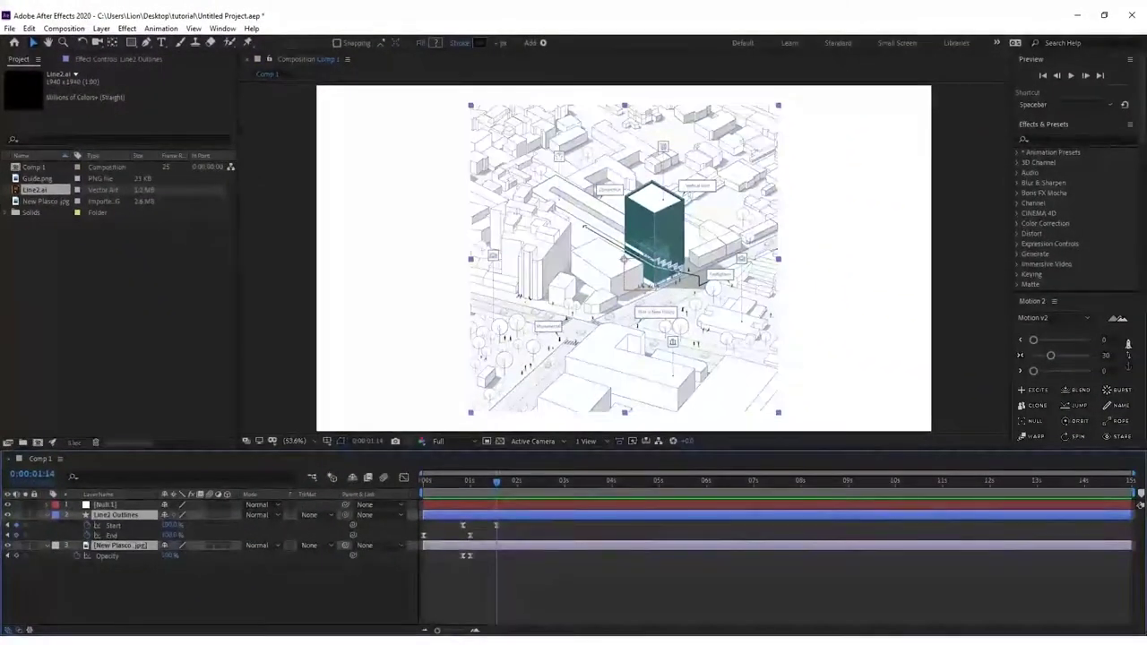
{"action": "left_click_drag", "start_coordinate": [345, 514], "coordinate": [105, 504]}
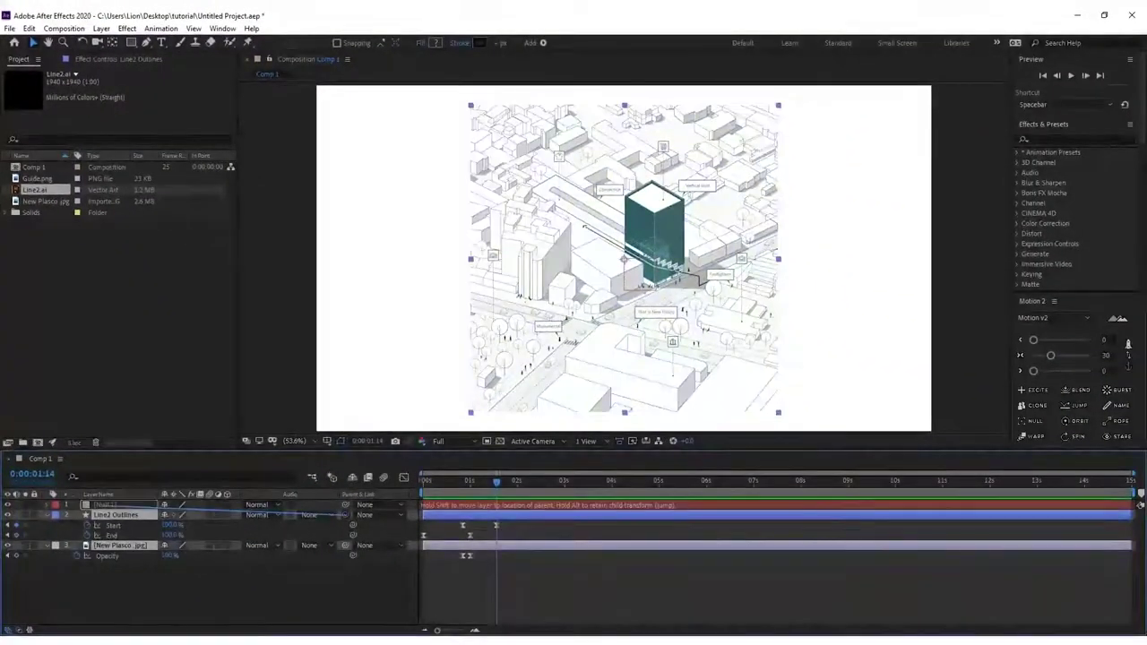
- Keyframe the null's Position at 0:00:01:14 and move it horizontally to 1364, 540 at 0:00:02:00
{"action": "key", "text": "ctrl+Up"}
{"action": "key", "text": "p"}
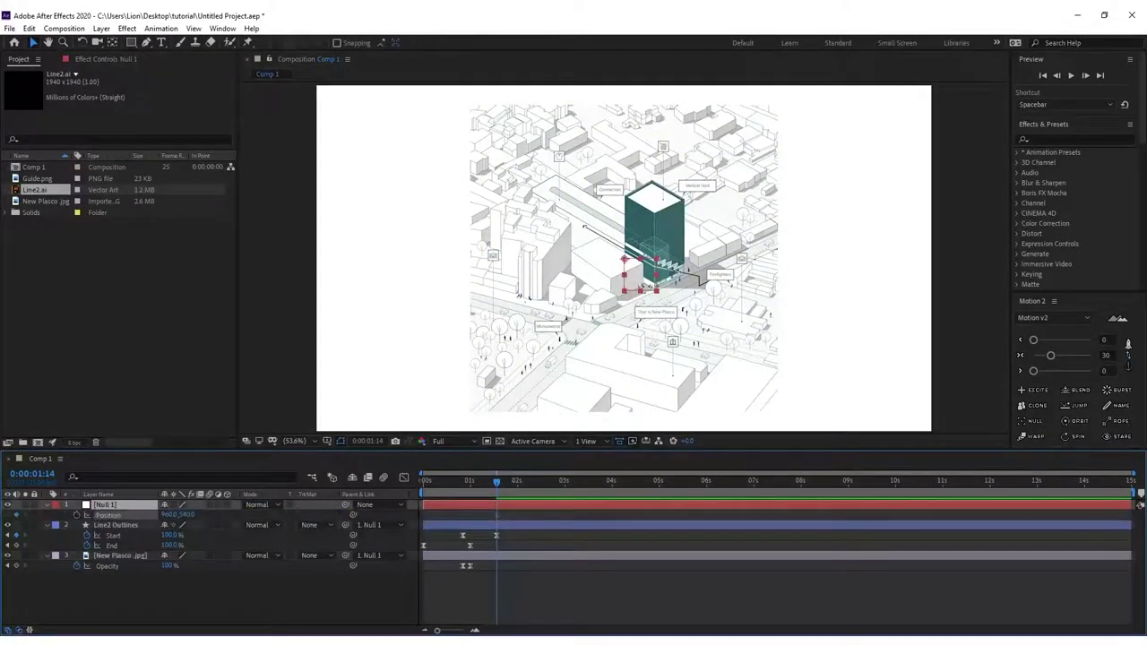
{"action": "left_click", "coordinate": [517, 486]}
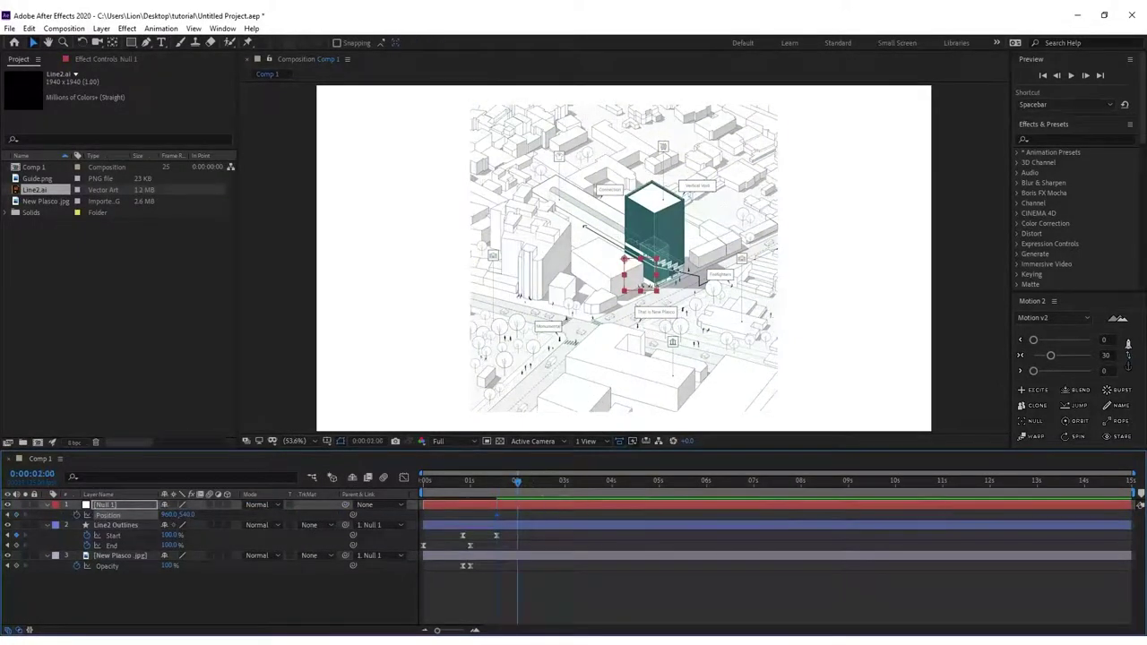
{"action": "key", "text": "shift+Right"}
{"action": "key", "text": "shift+Right"}
{"action": "key", "text": "shift+Right"}
{"action": "key", "text": "shift+Right"}
{"action": "key", "text": "shift+Right"}
{"action": "key", "text": "shift+Right"}
{"action": "key", "text": "shift+Right"}
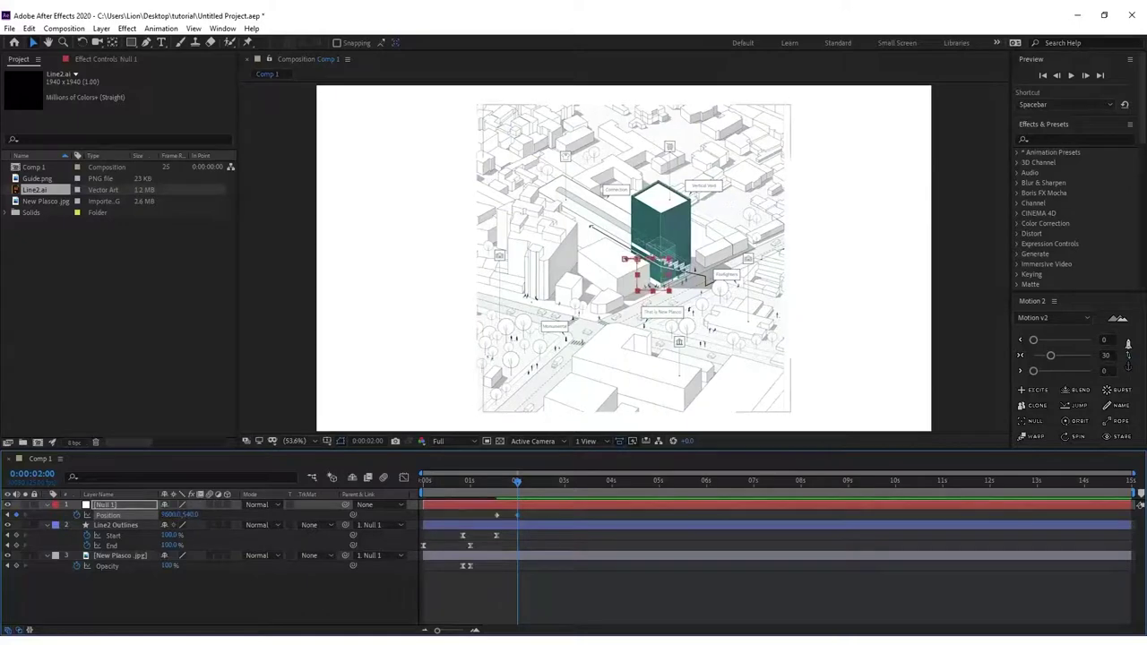
{"action": "key", "text": "shift+Right"}
{"action": "key", "text": "shift+Right"}
{"action": "key", "text": "shift+Right"}
{"action": "key", "text": "shift+Right"}
{"action": "key", "text": "shift+Right"}
{"action": "key", "text": "shift+Right"}
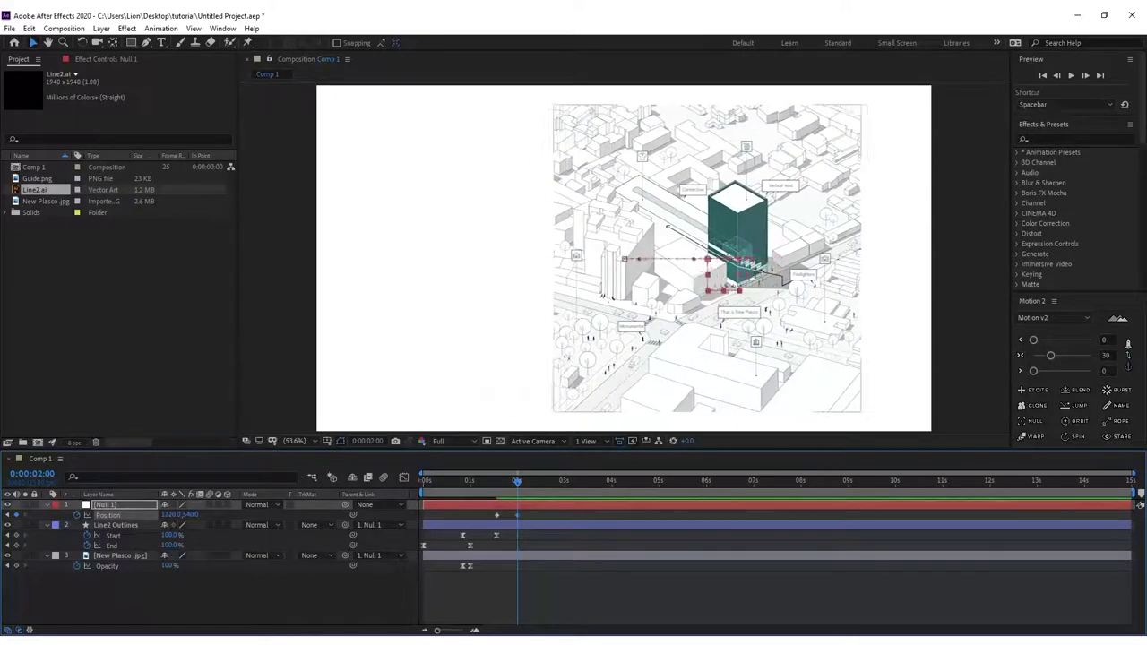
{"action": "key", "text": "shift+Right"}
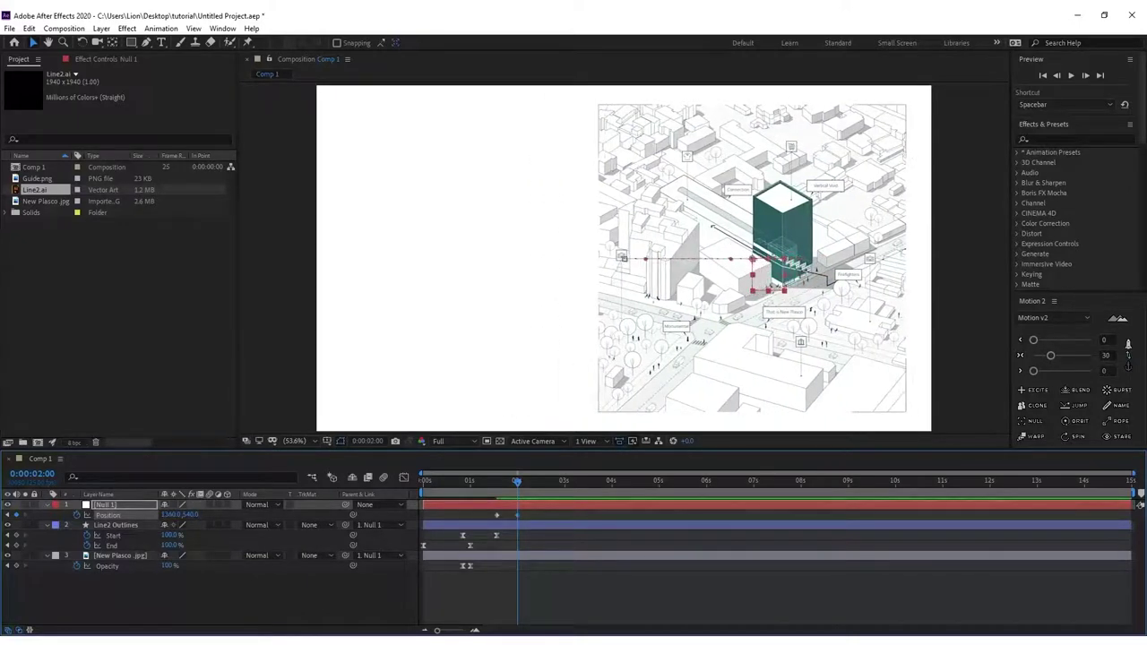
{"action": "key", "text": "Right"}
{"action": "key", "text": "Right"}
{"action": "key", "text": "Right"}
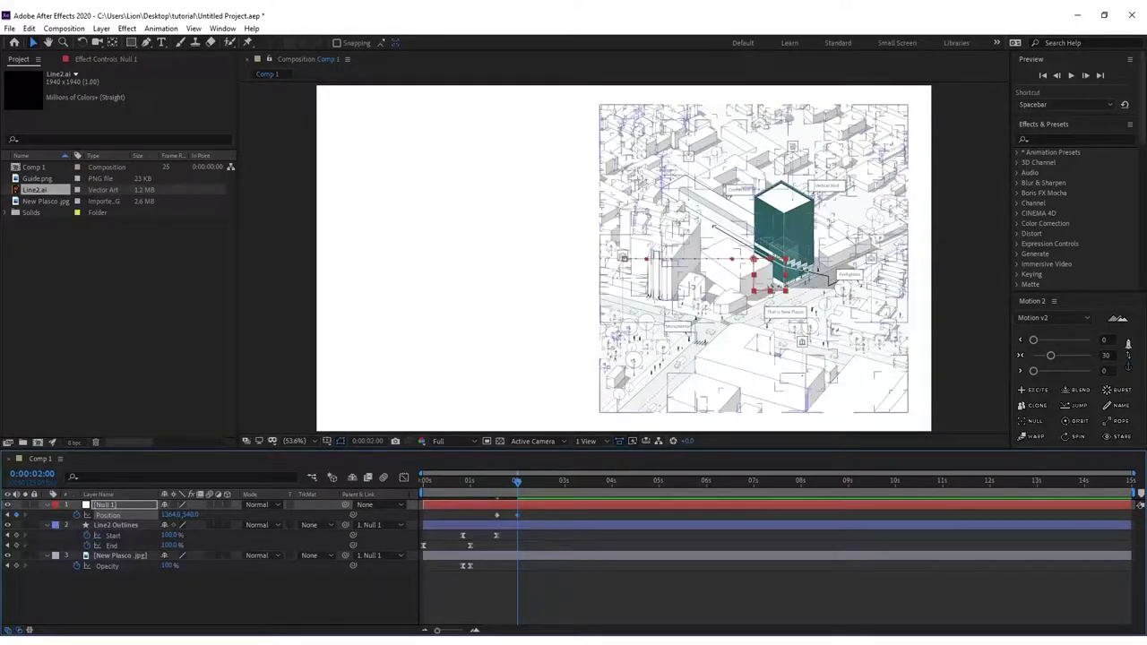
- Ease the null's Position keyframe at 0:00:02:00 with a Motion v2 ease value of 80
{"action": "left_click_drag", "start_coordinate": [1050, 355], "coordinate": [1080, 356]}
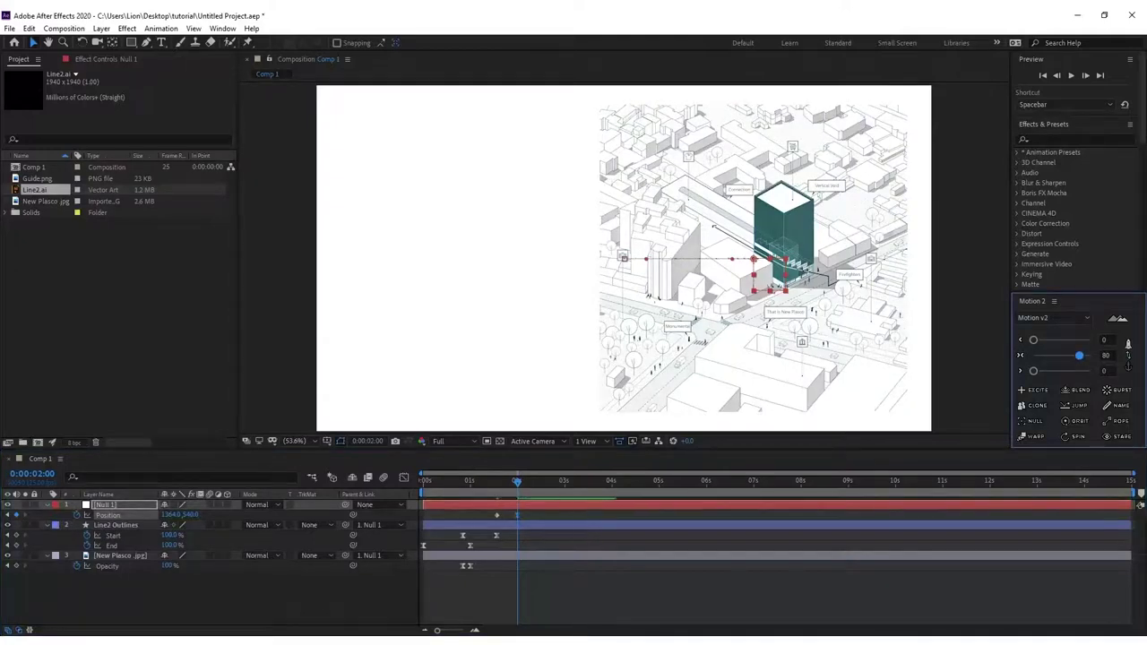
{"action": "key", "text": "F2"}
- Change the null layer's label color to Sea Foam
{"action": "left_click", "coordinate": [105, 505]}
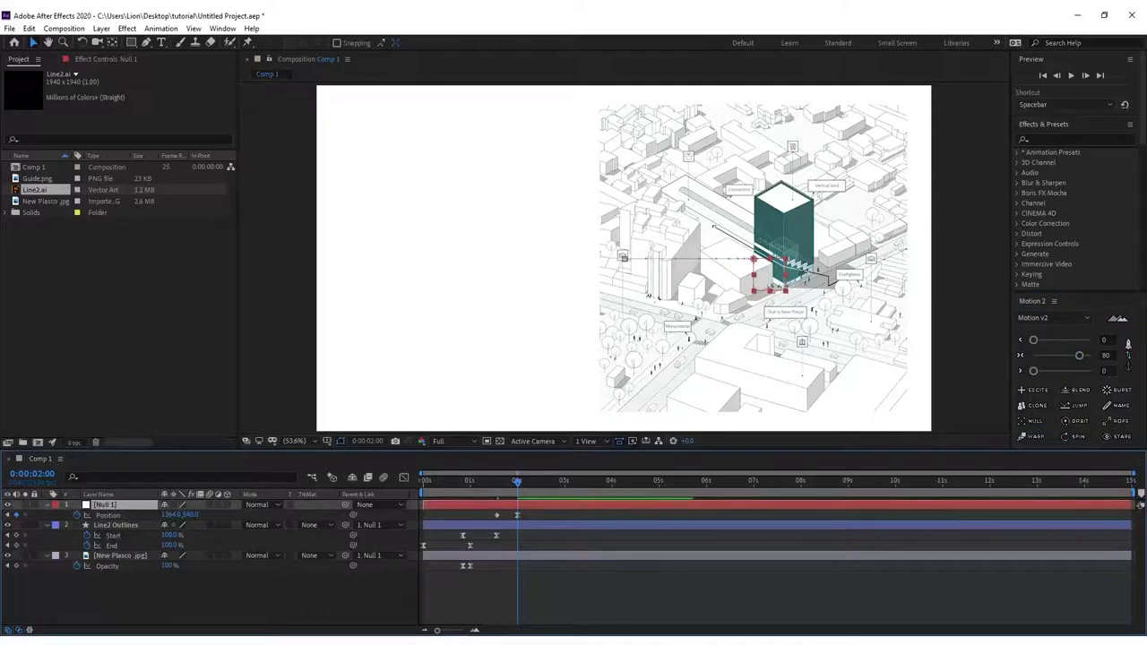
{"action": "left_click", "coordinate": [54, 504]}
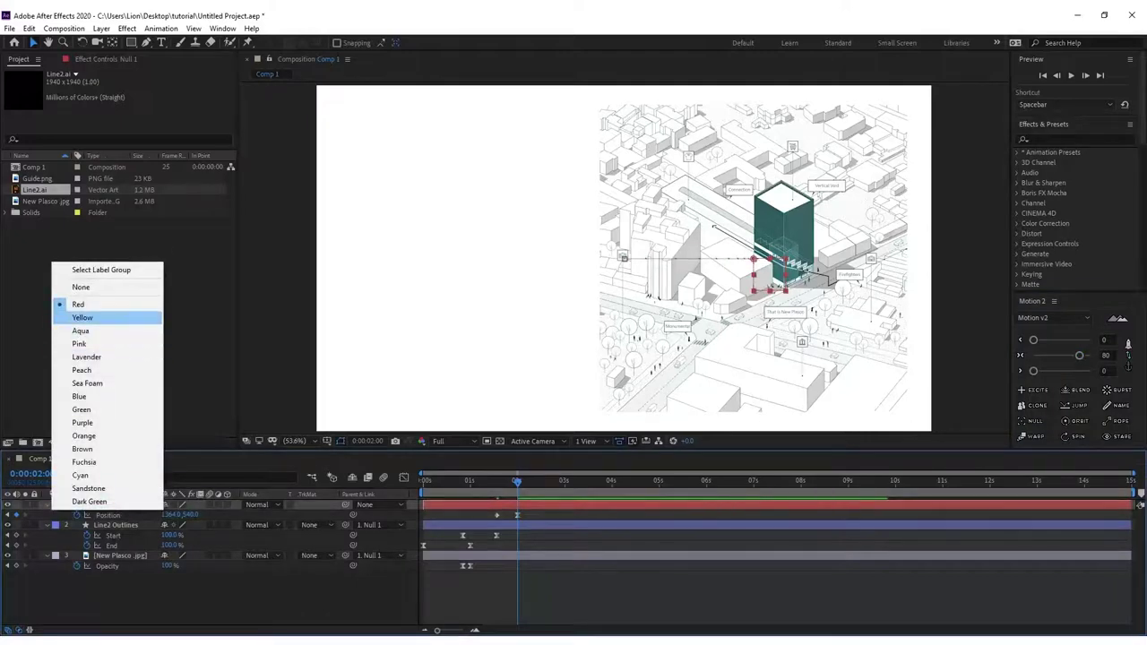
{"action": "left_click", "coordinate": [87, 383]}
- Create a composition-sized white solid and place it beneath all other layers as the background
{"action": "left_click", "coordinate": [116, 525]}
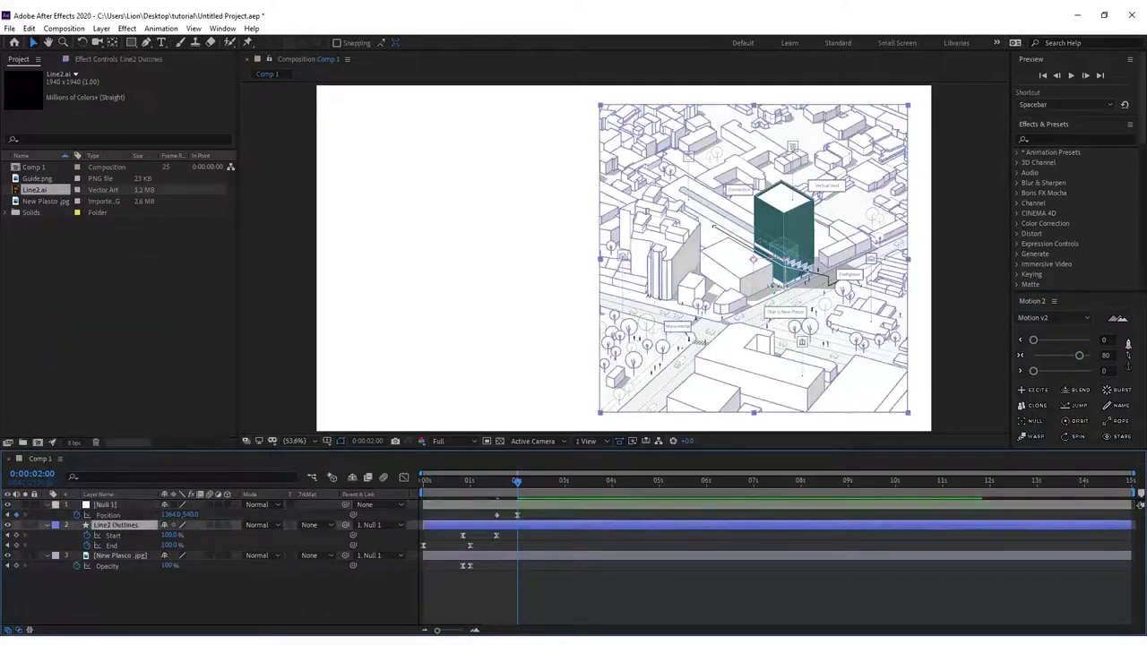
{"action": "left_click", "coordinate": [119, 555]}
{"action": "right_click", "coordinate": [102, 607]}
{"action": "mouse_move", "coordinate": [129, 463]}
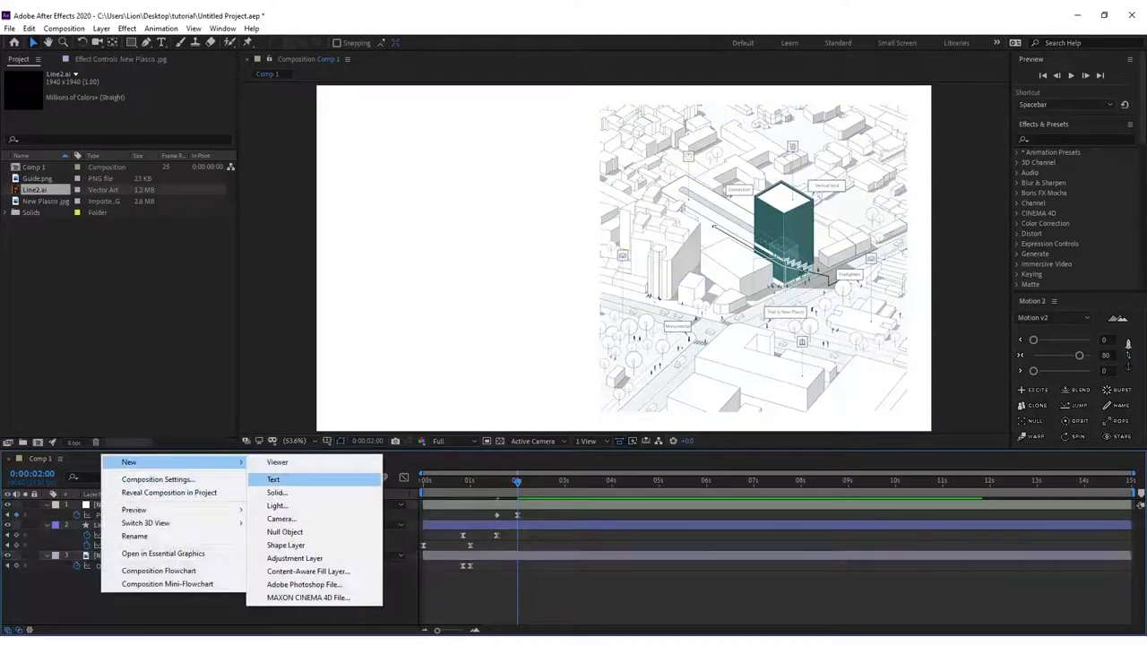
{"action": "left_click", "coordinate": [277, 492]}
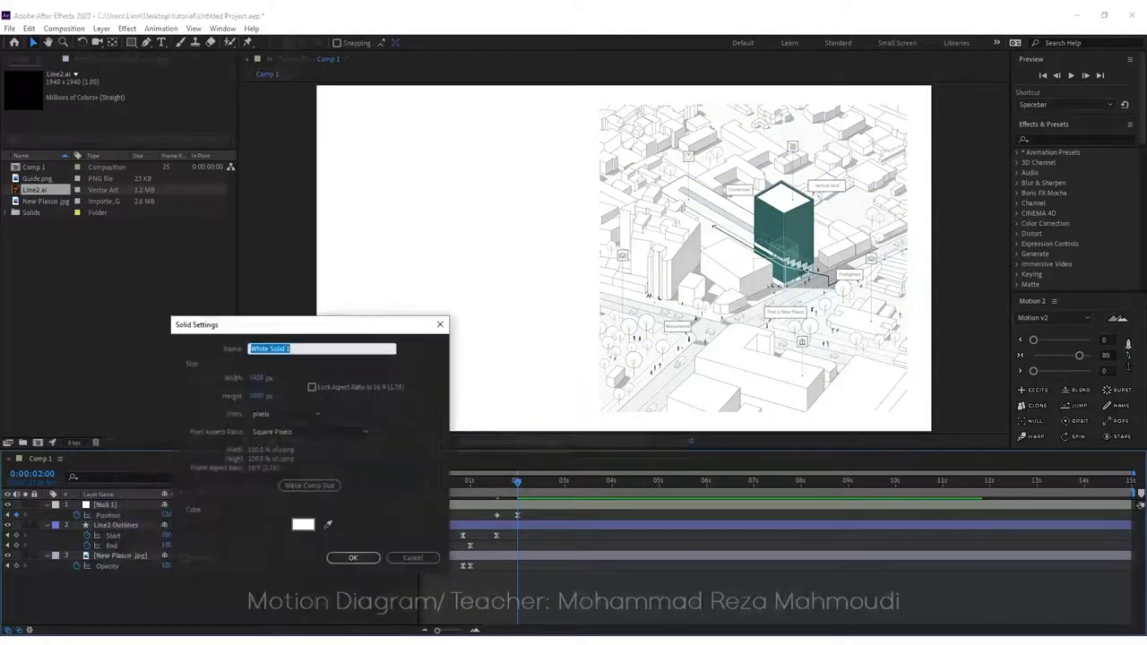
{"action": "key", "text": "Escape"}
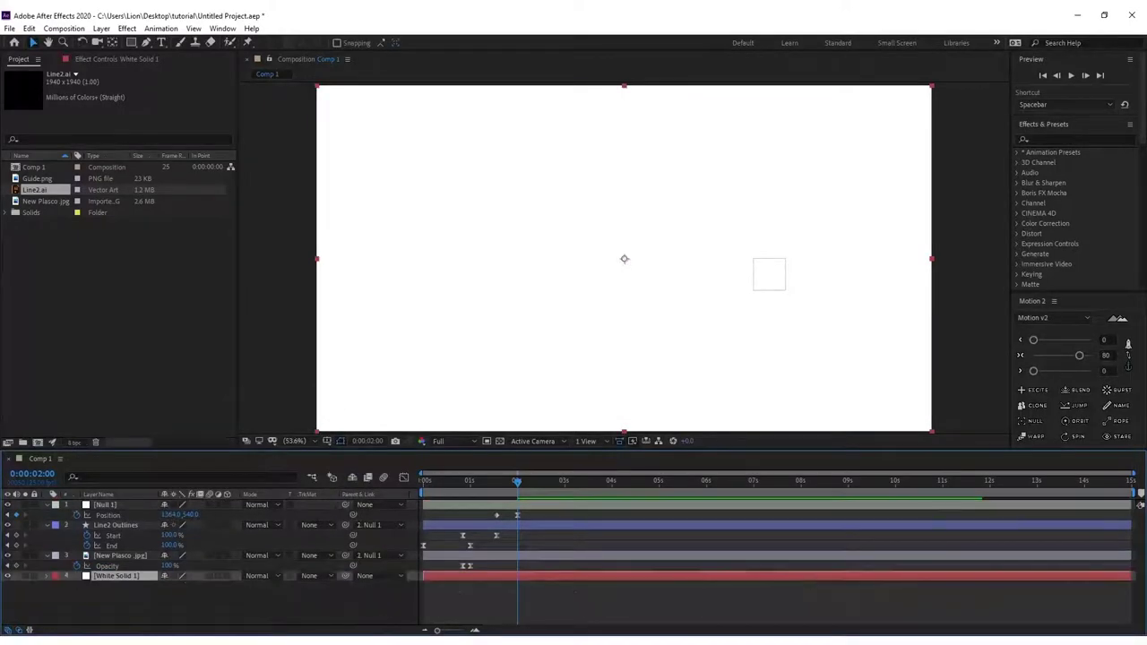
- Change the label color of the New Plasco .jpg layer to Yellow and of the Line2 Outlines layer to Orange
{"action": "left_click", "coordinate": [120, 555]}
{"action": "left_click", "coordinate": [54, 556]}
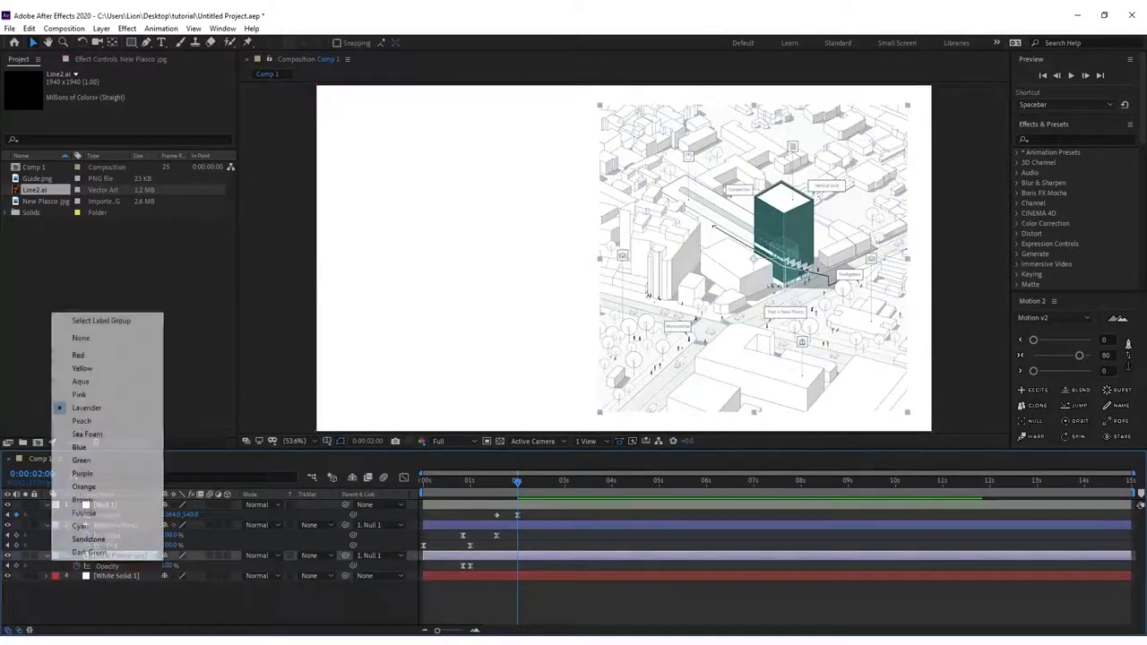
{"action": "left_click", "coordinate": [81, 369]}
{"action": "left_click", "coordinate": [114, 525]}
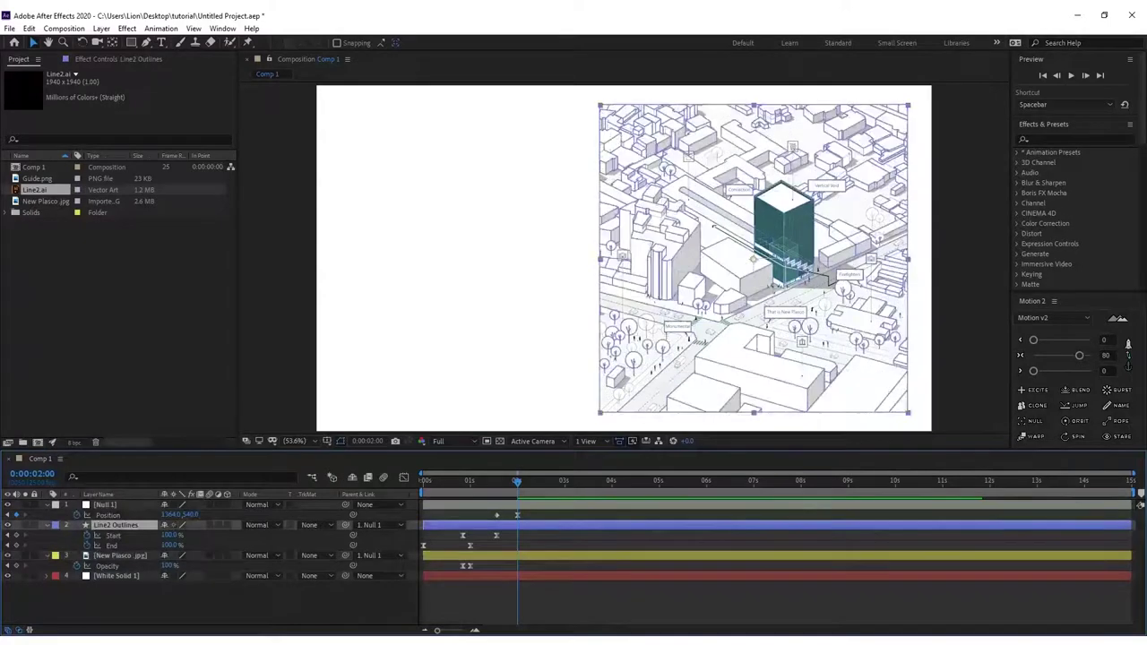
{"action": "left_click", "coordinate": [54, 524]}
{"action": "left_click", "coordinate": [89, 522]}
{"action": "left_click", "coordinate": [55, 524]}
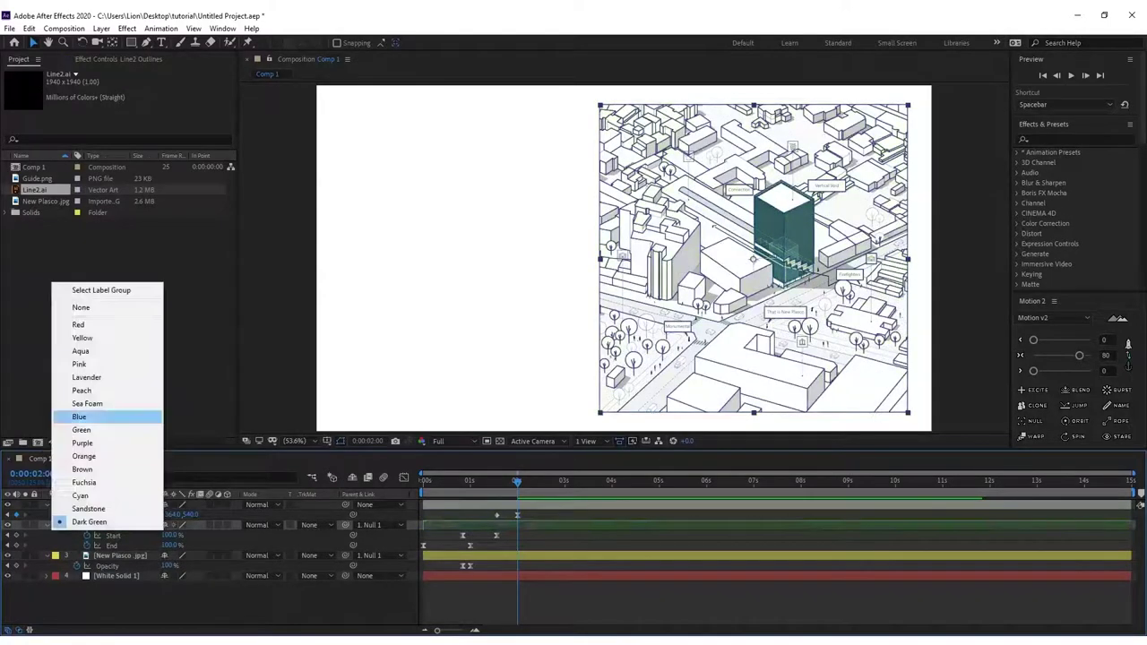
{"action": "left_click", "coordinate": [83, 457]}
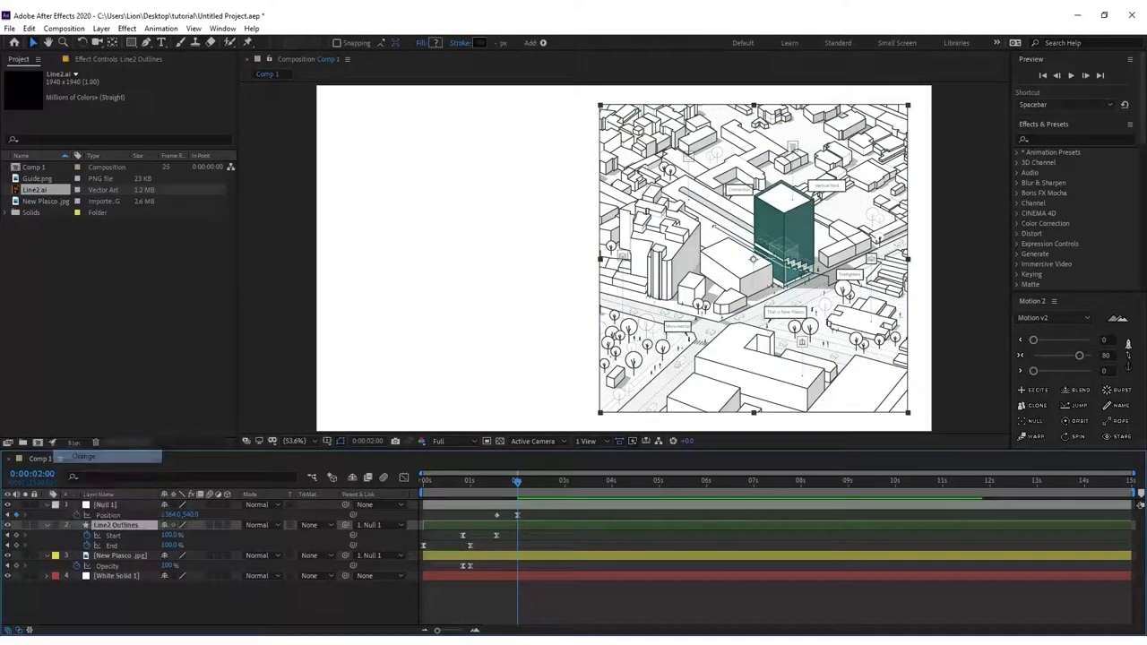
{"action": "key", "text": "F2"}
- Create a text layer reading "New Plasco" in the empty white area beside the diagram
{"action": "key", "text": "ctrl+t"}
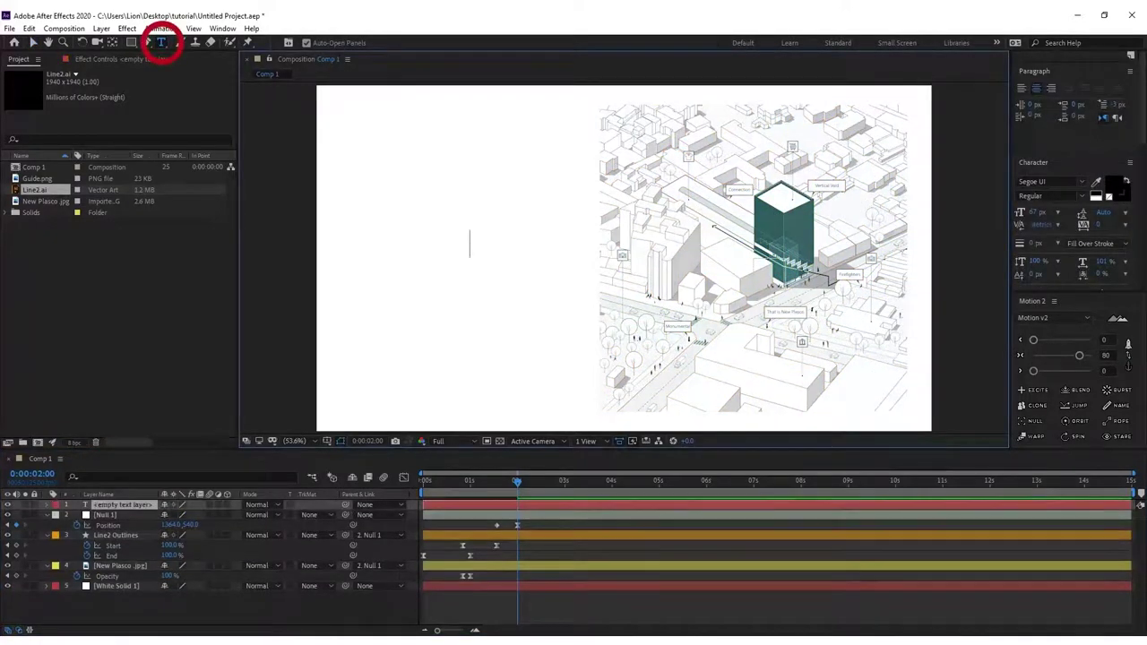
{"action": "type", "text": "N"}
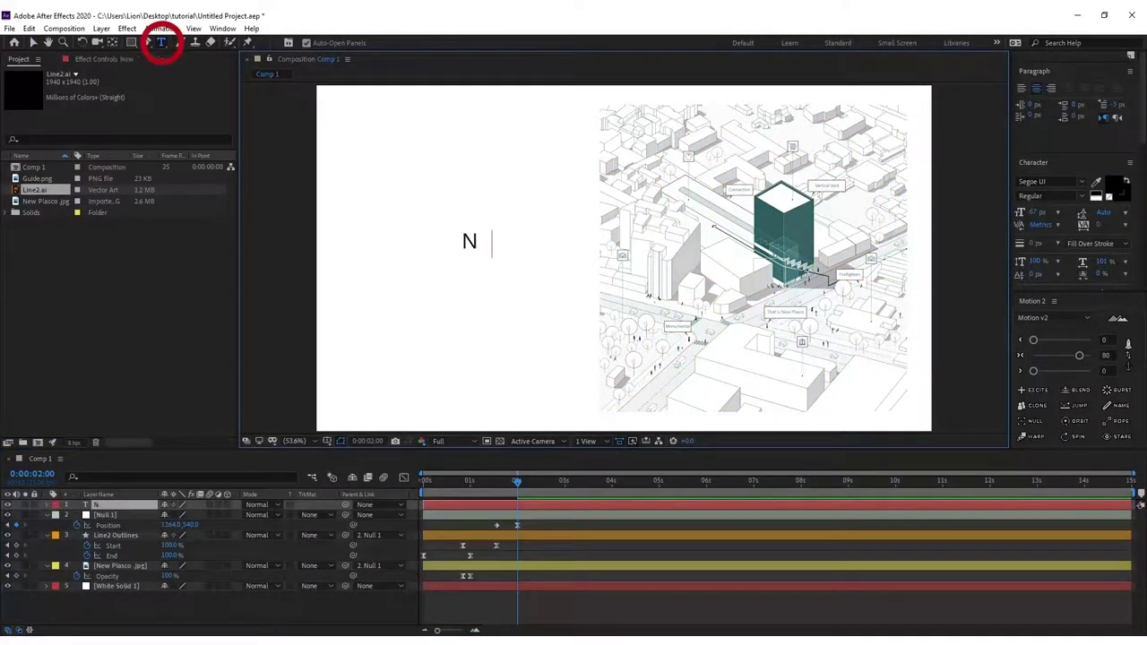
{"action": "type", "text": "ew P"}
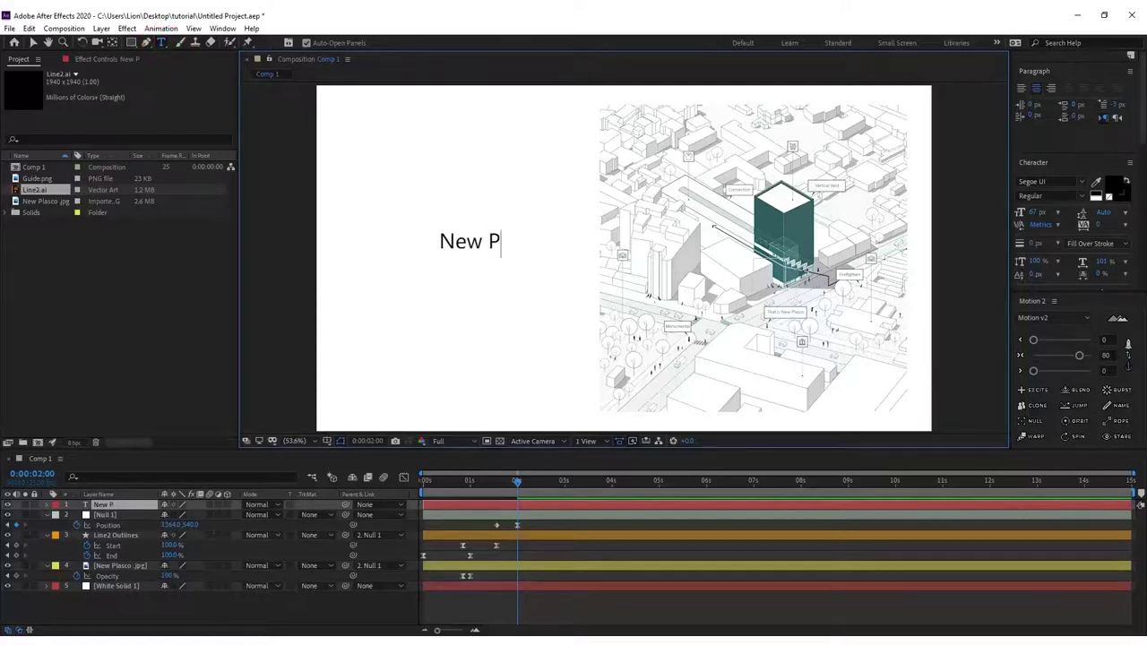
{"action": "type", "text": "las"}
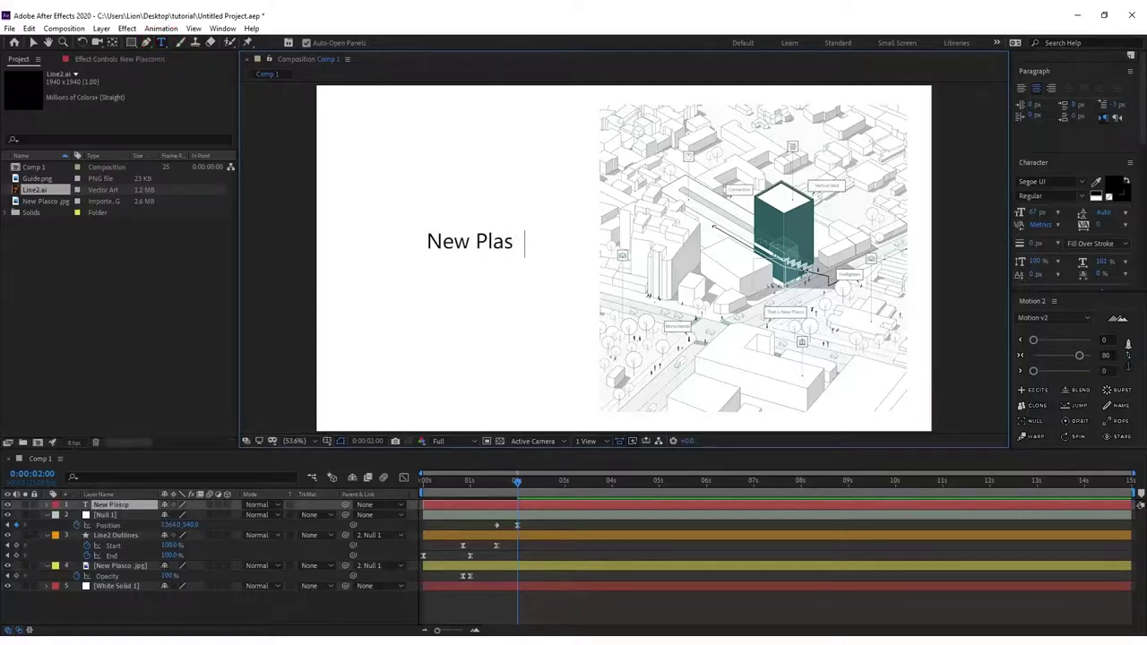
{"action": "type", "text": "cpmn"}
{"action": "key", "text": "BackSpace"}
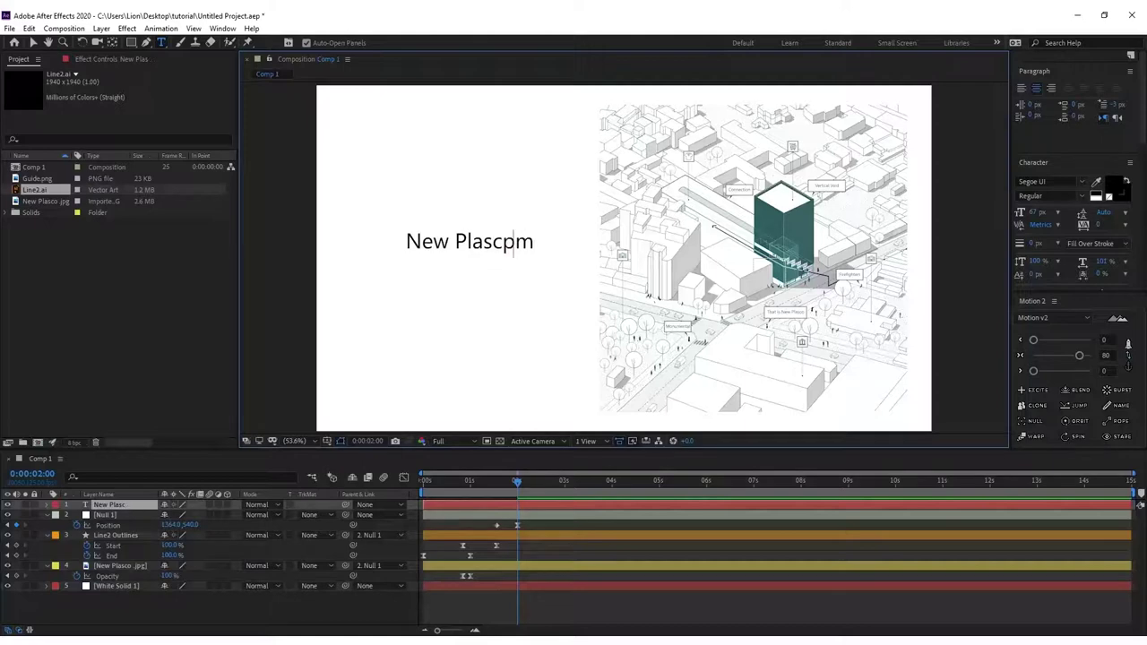
{"action": "key", "text": "BackSpace"}
{"action": "key", "text": "BackSpace"}
{"action": "key", "text": "BackSpace"}
{"action": "type", "text": "o"}
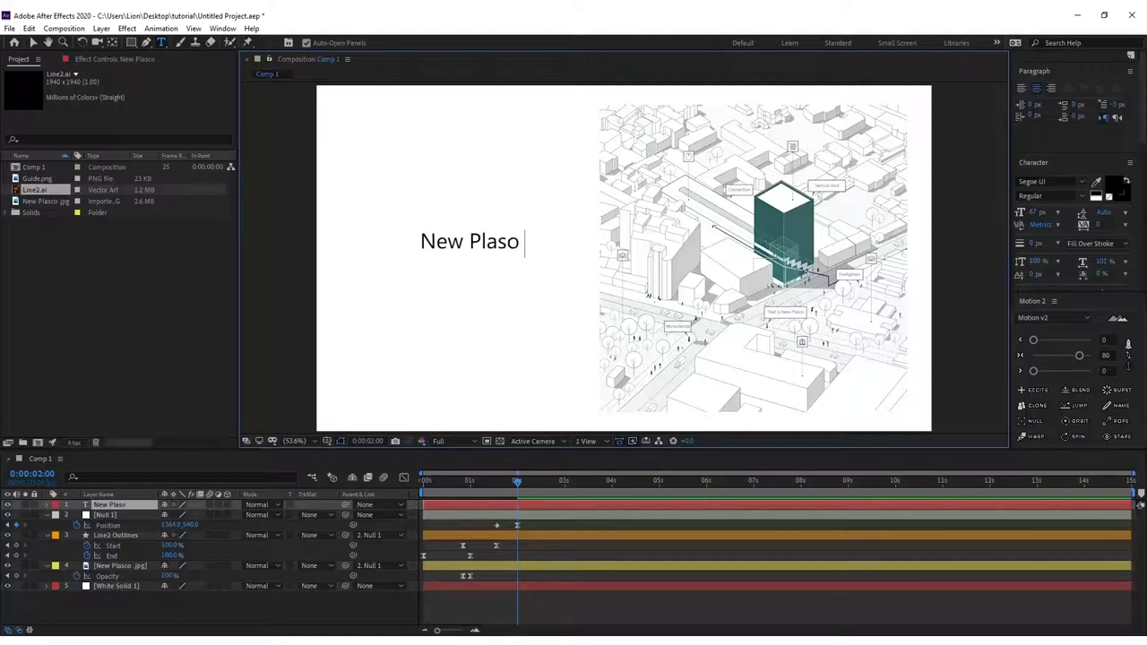
{"action": "key", "text": "BackSpace"}
{"action": "type", "text": "co"}
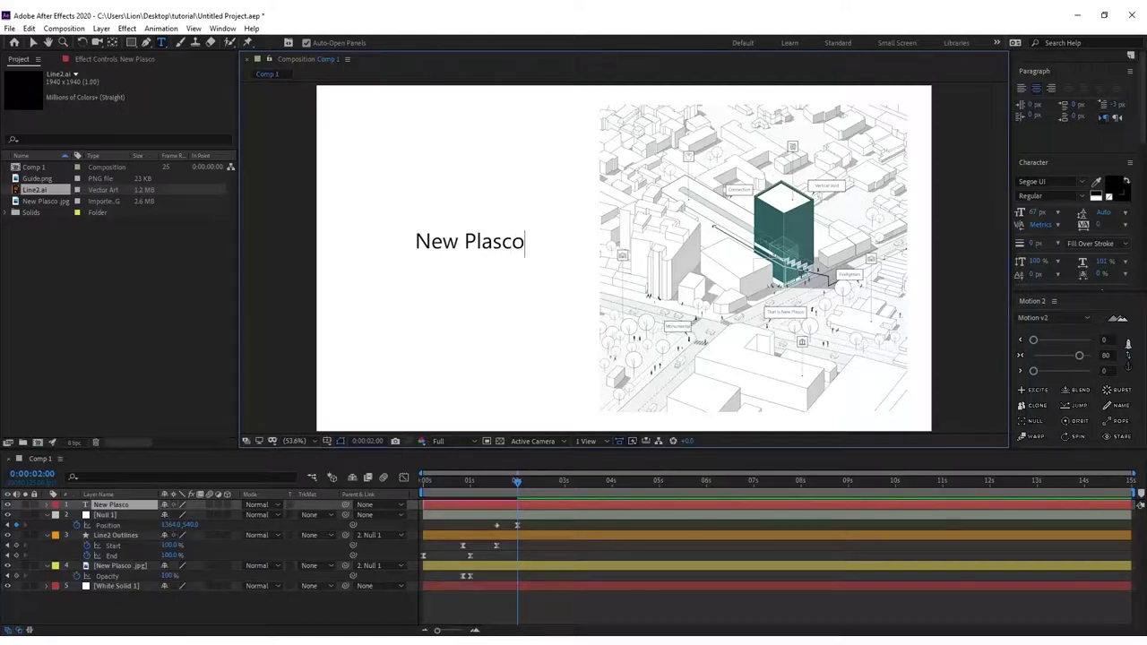
- Set the whole New Plasco title to the Bold style of Segoe UI
{"action": "key", "text": "ctrl+shift+Left"}
{"action": "key", "text": "ctrl+shift+Left"}
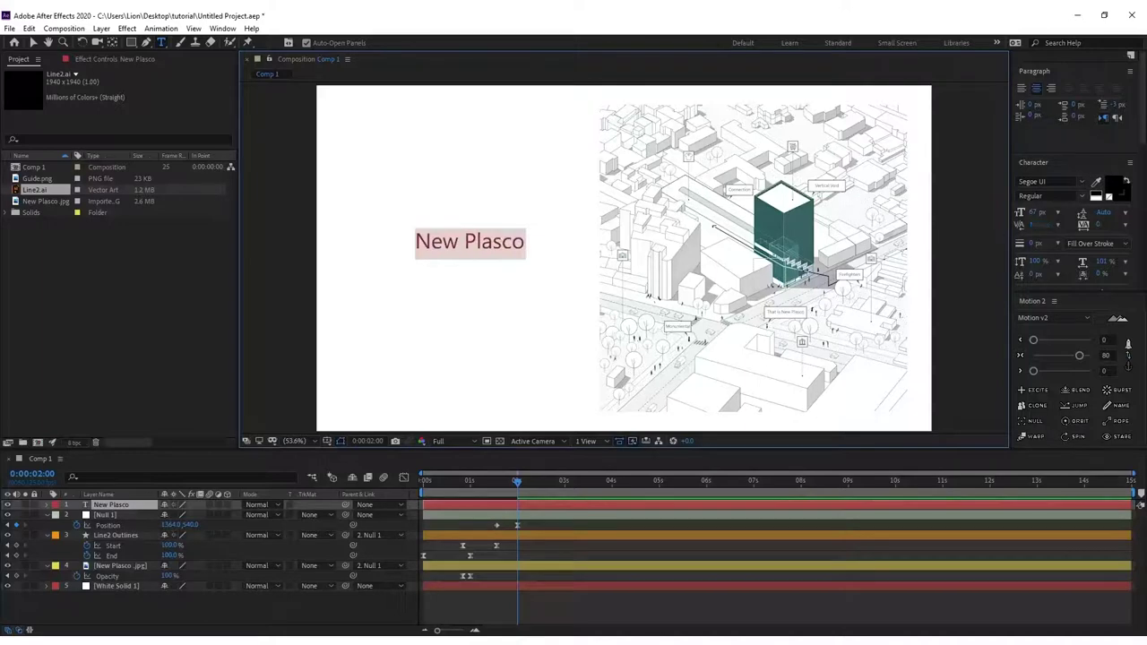
{"action": "left_click", "coordinate": [1053, 196]}
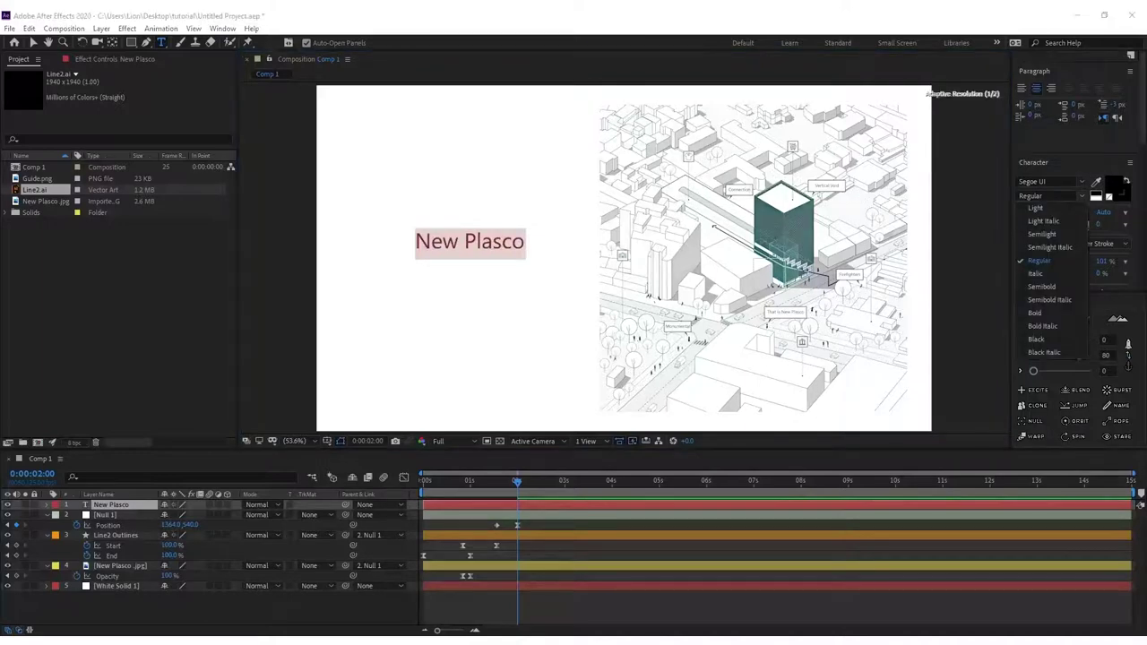
{"action": "key", "text": "Down"}
{"action": "key", "text": "Down"}
{"action": "key", "text": "Down"}
{"action": "key", "text": "Down"}
{"action": "key", "text": "Return"}
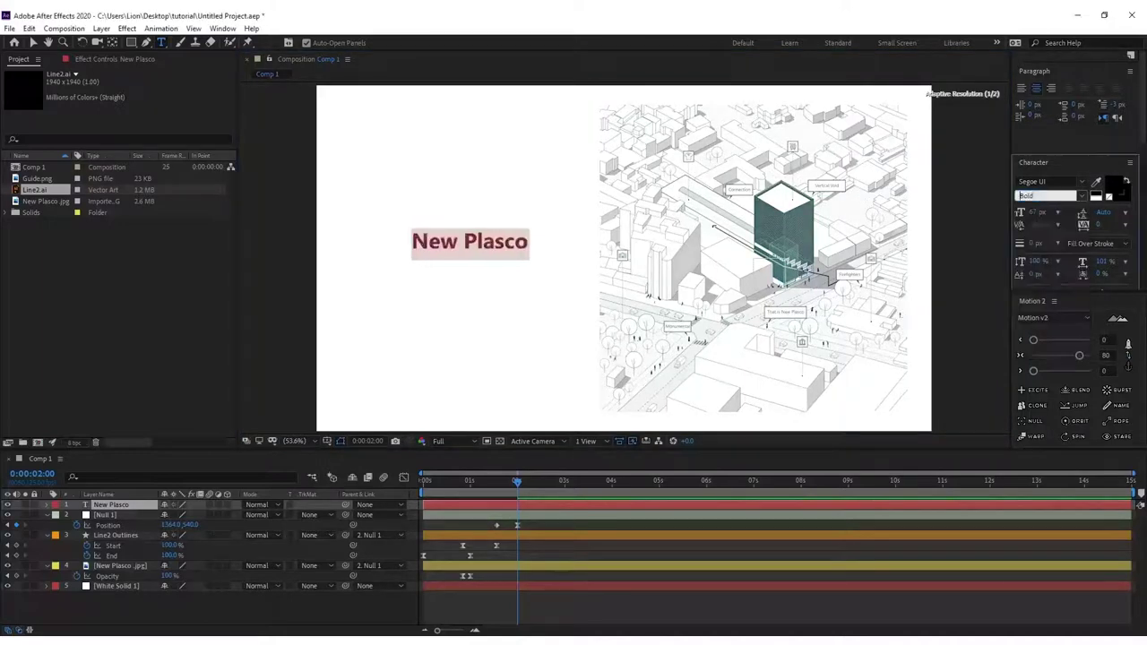
{"action": "key", "text": "Escape"}
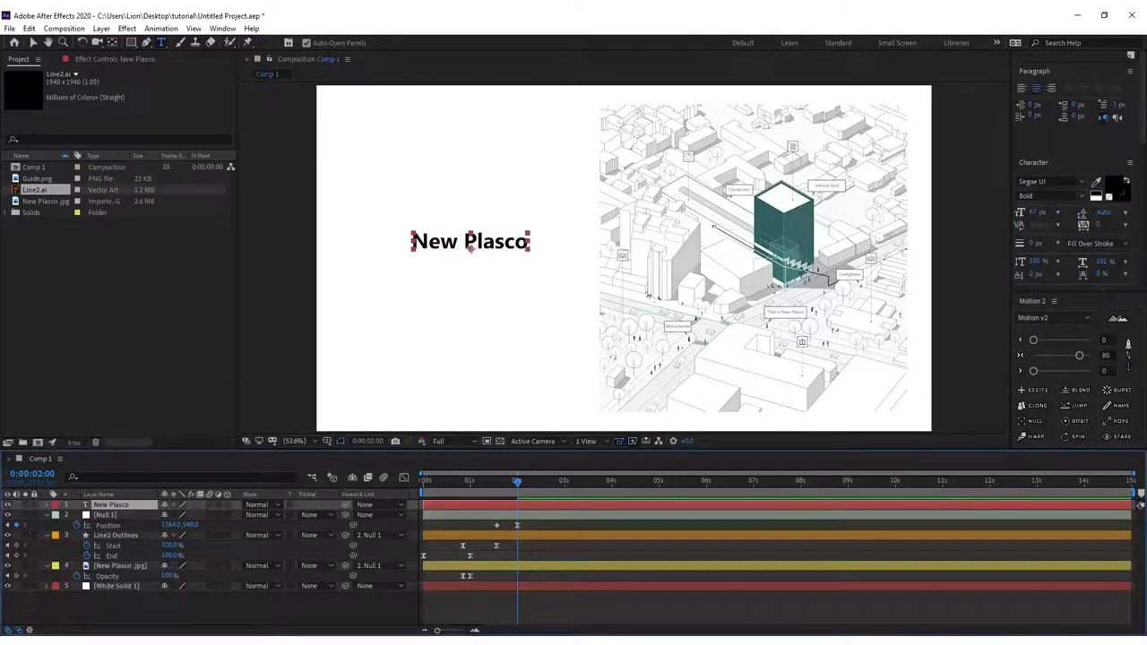
- Add Guide.png to the composition as the topmost layer, above the New Plasco text
{"action": "key", "text": "ctrl+shift+a"}
{"action": "left_click", "coordinate": [37, 178]}
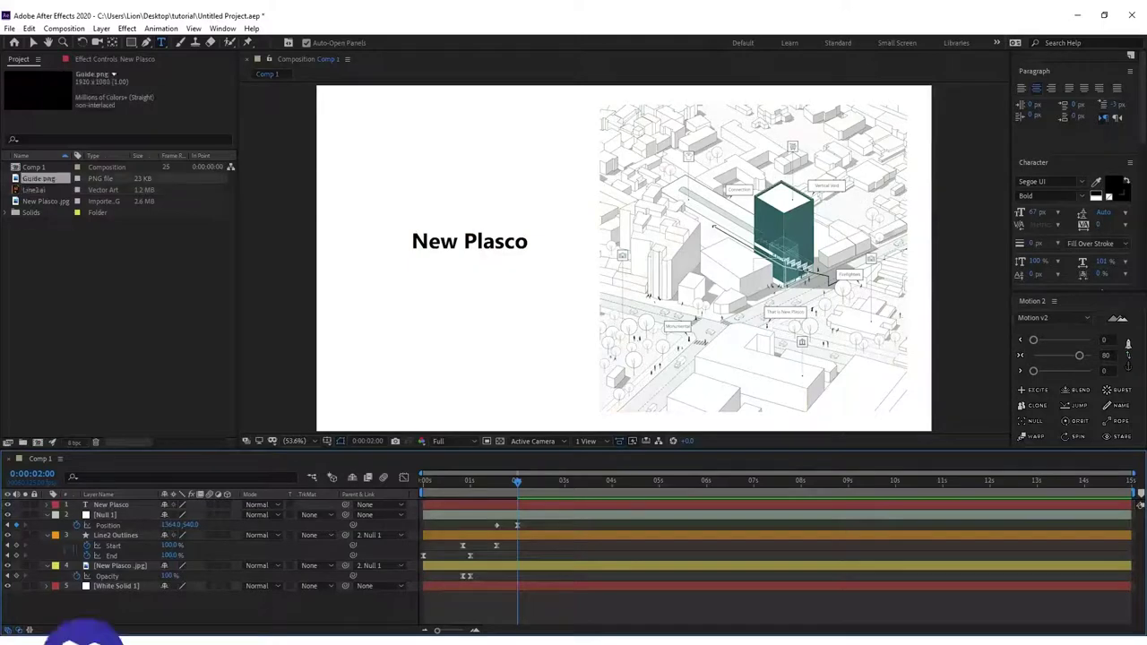
{"action": "left_click_drag", "start_coordinate": [37, 178], "coordinate": [114, 502]}
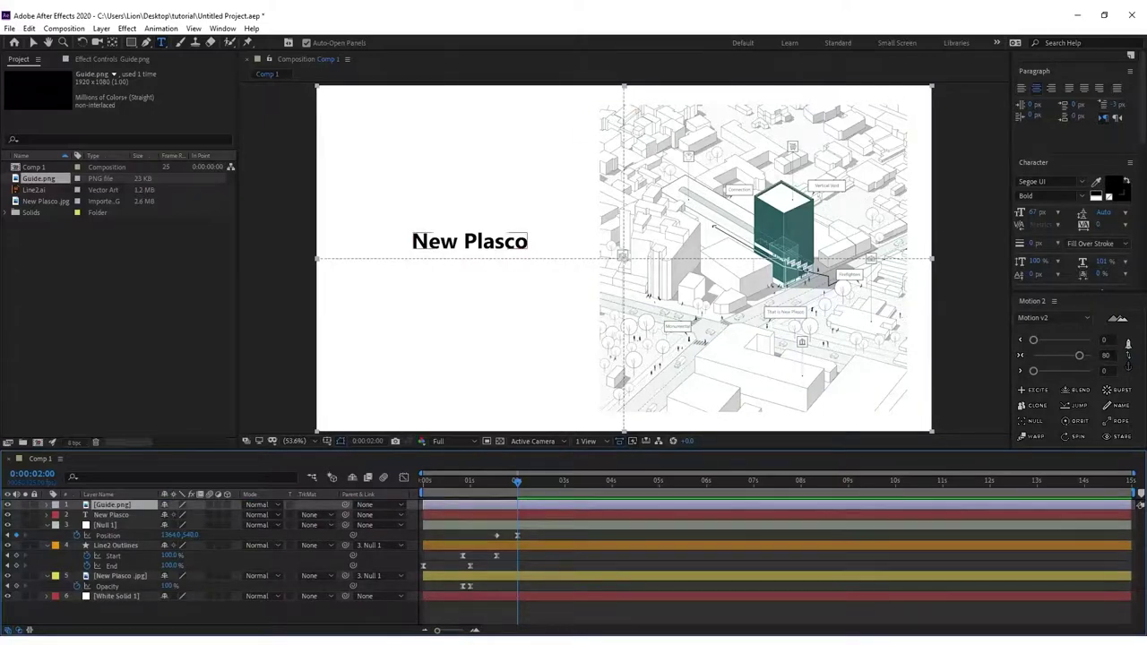
- Create a second text layer reading "Motion Diagram" just below the New Plasco title and the horizontal centre line
{"action": "left_click", "coordinate": [440, 279]}
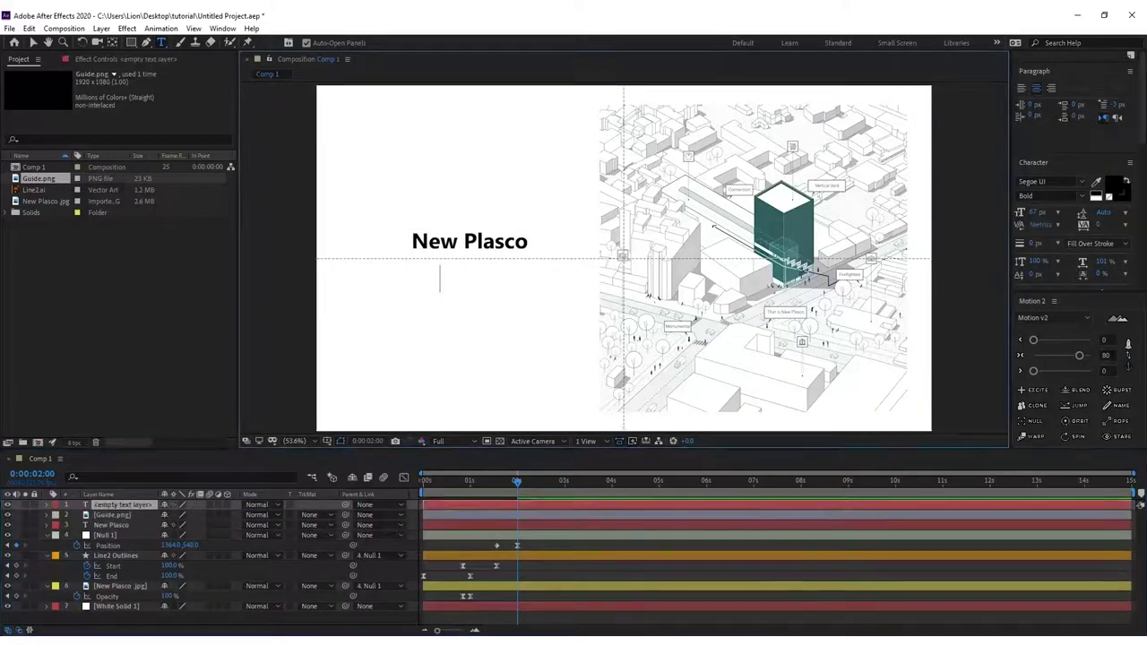
{"action": "type", "text": "Motion"}
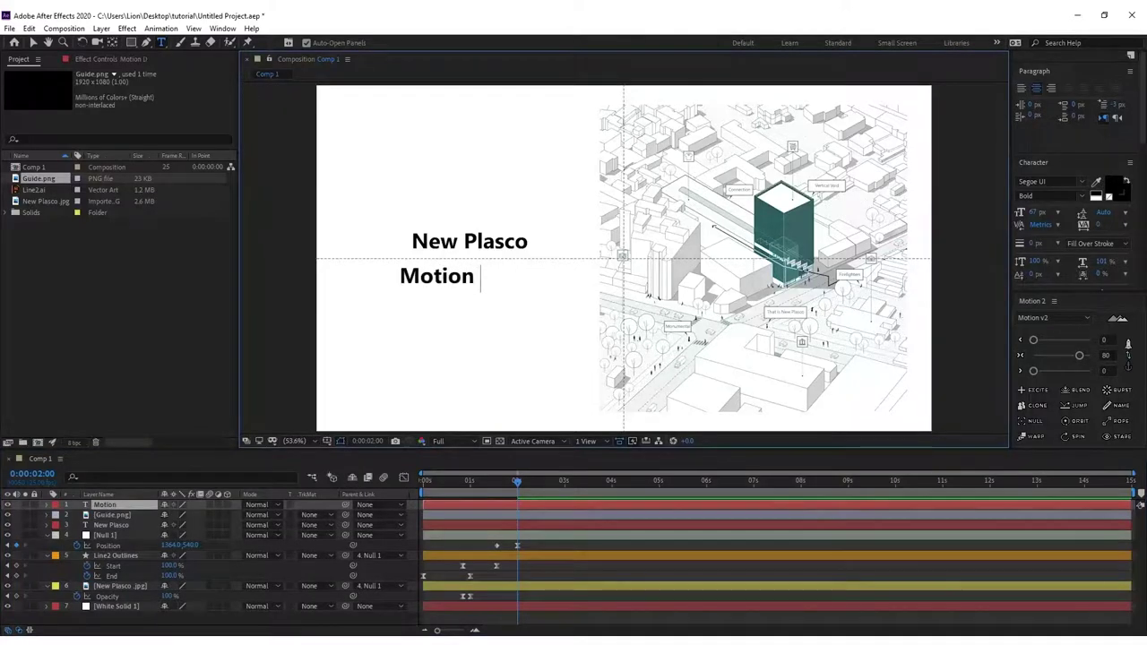
{"action": "key", "text": "BackSpace"}
{"action": "type", "text": "Dia"}
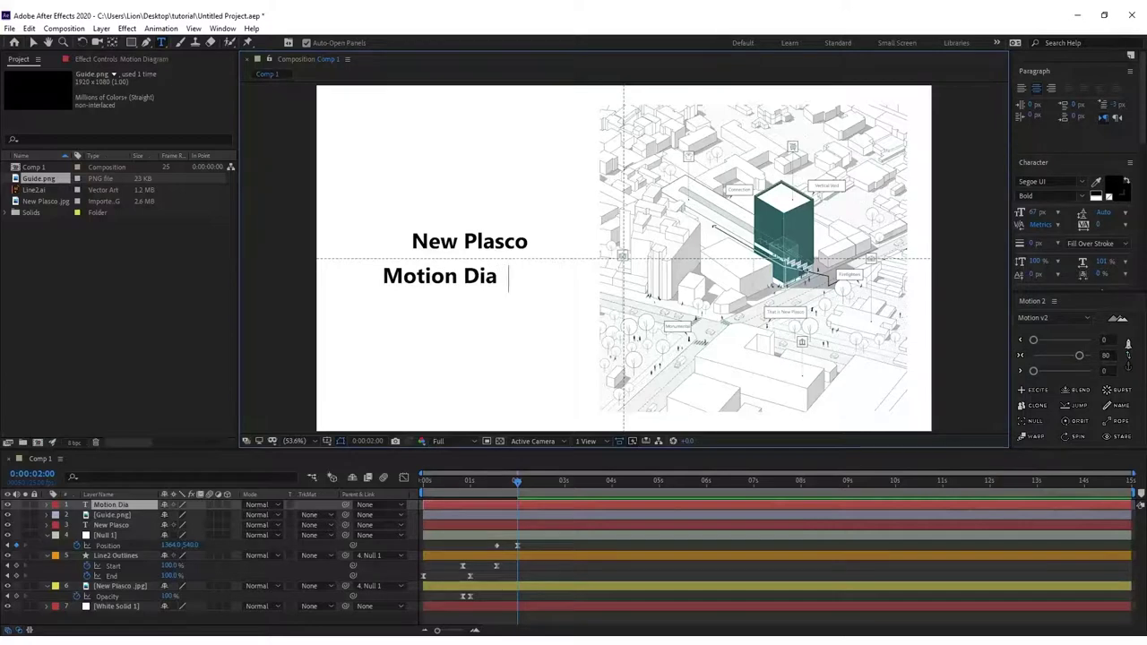
{"action": "type", "text": "gram"}
- Set the Motion Diagram text to the Regular style with a font size of 57 px
{"action": "triple_click", "coordinate": [492, 276]}
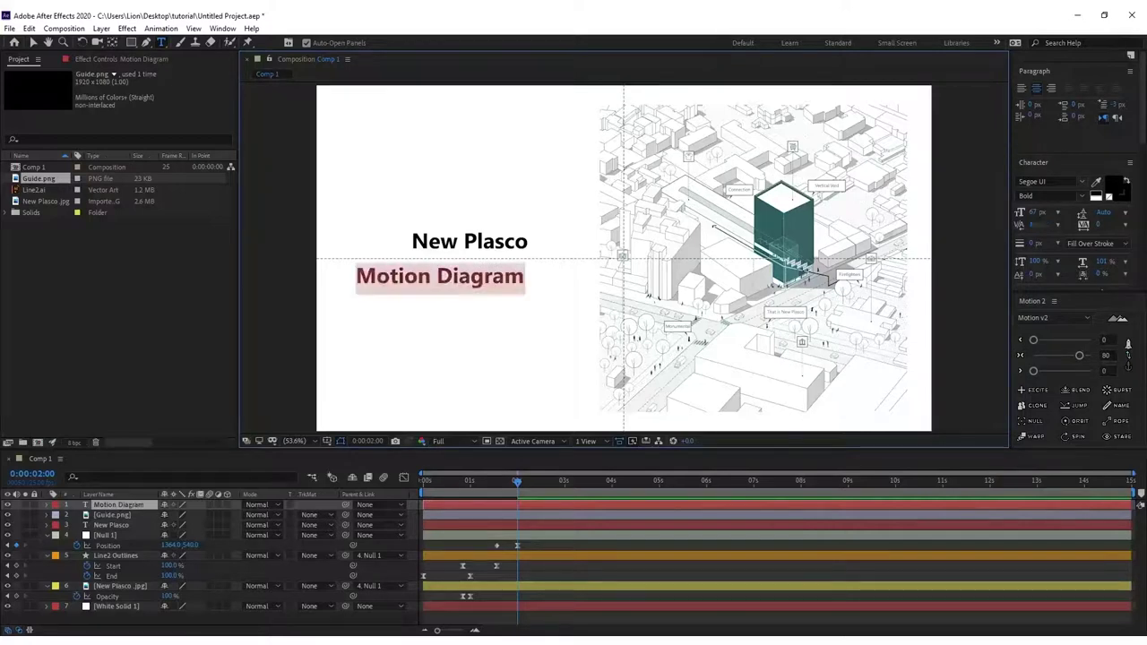
{"action": "left_click", "coordinate": [1051, 196]}
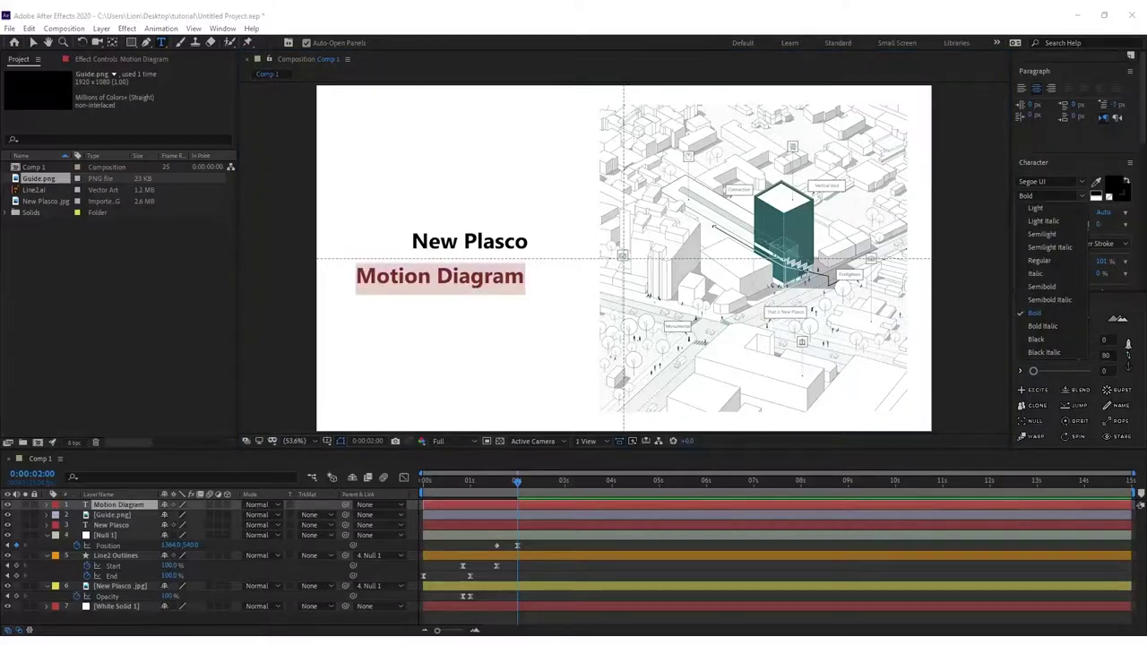
{"action": "left_click", "coordinate": [1040, 260]}
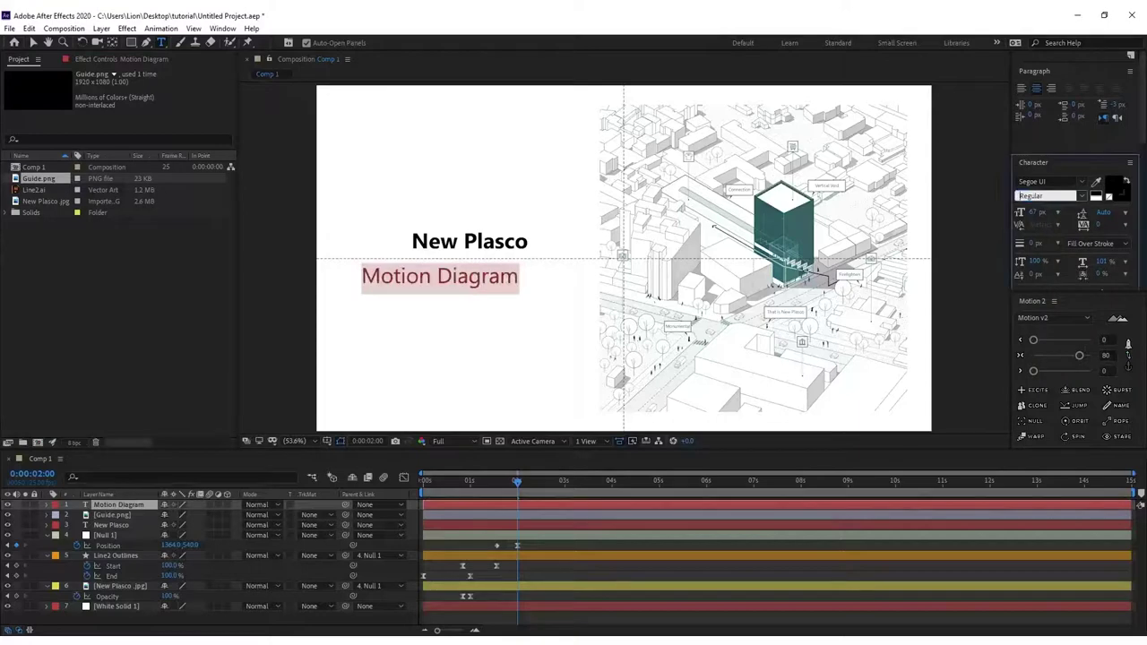
{"action": "key", "text": "Tab"}
{"action": "type", "text": "57"}
{"action": "key", "text": "Return"}
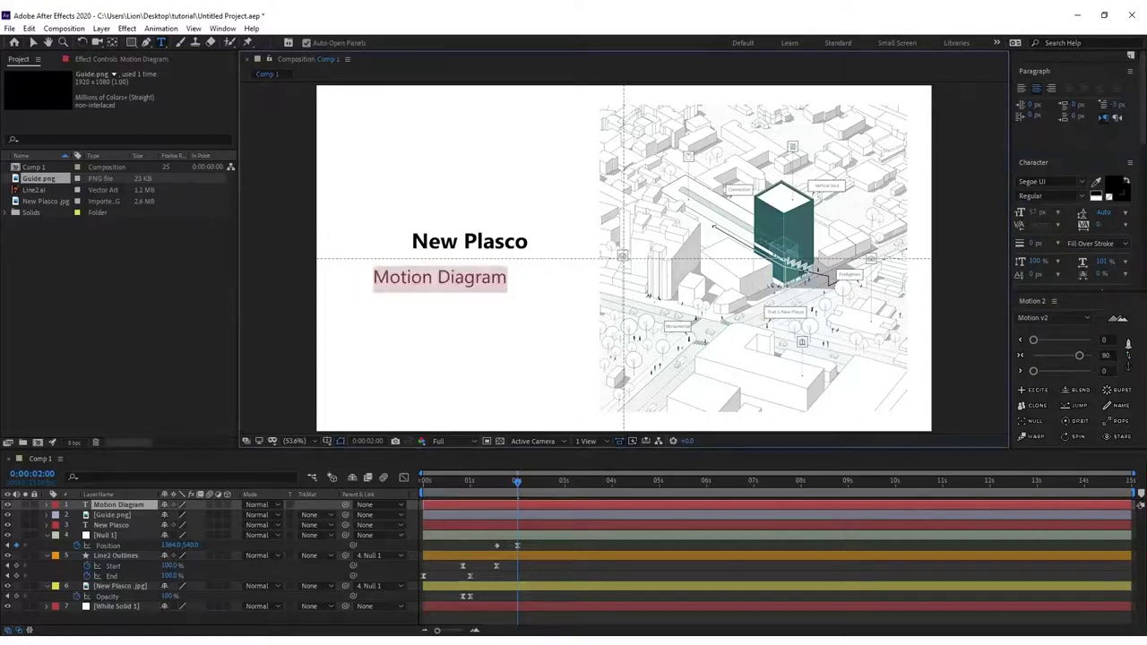
- Move the Motion Diagram text roughly centred beneath New Plasco and set its font size to 50 px
{"action": "key", "text": "Escape"}
{"action": "key", "text": "v"}
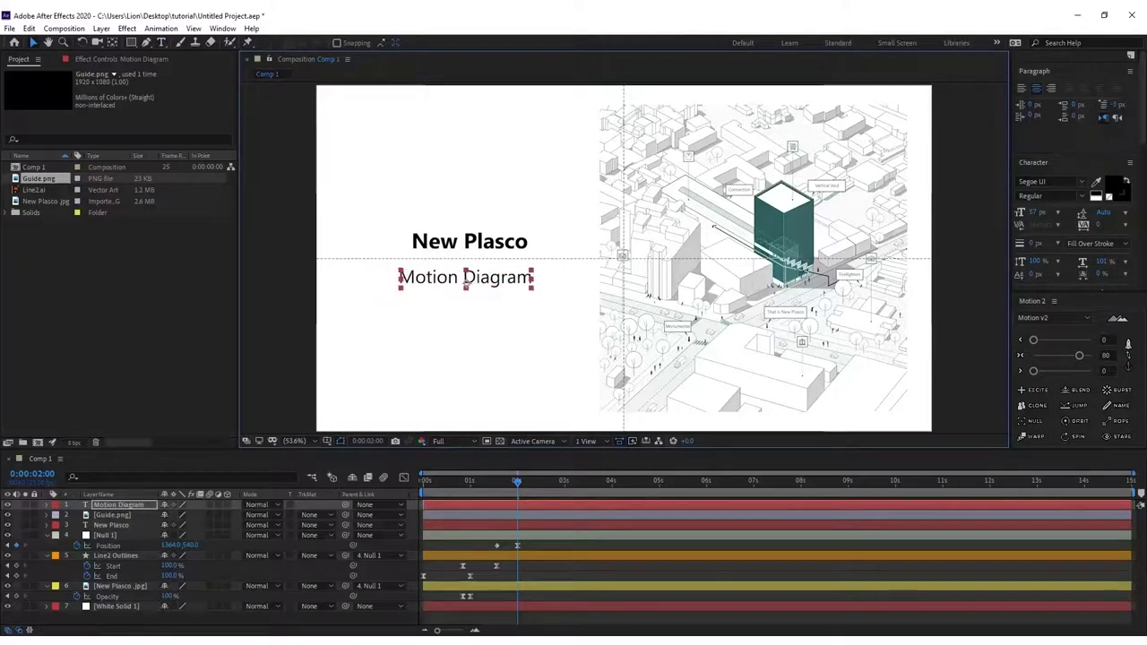
{"action": "left_click", "coordinate": [1039, 212]}
{"action": "type", "text": "45"}
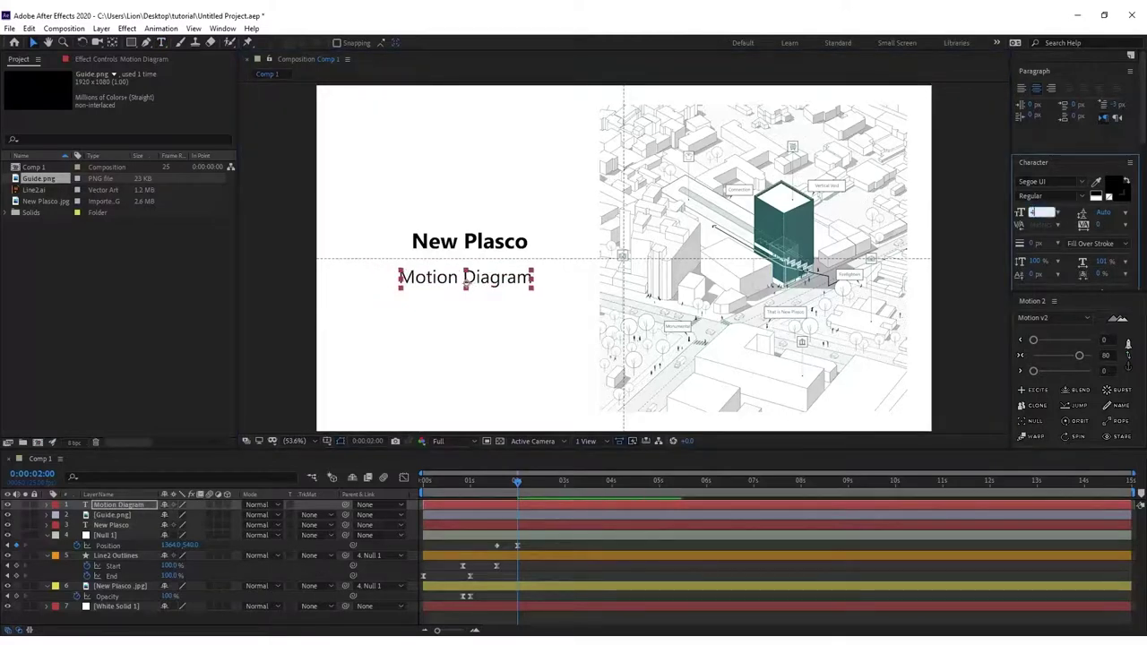
{"action": "key", "text": "Return"}
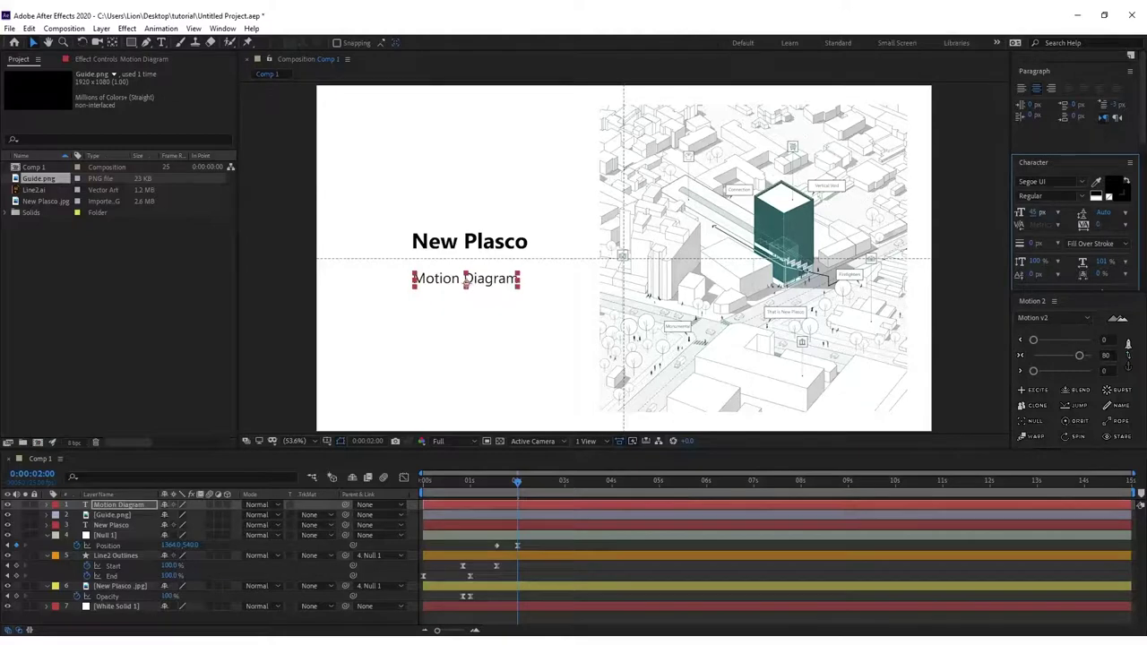
{"action": "type", "text": "50"}
{"action": "key", "text": "Return"}
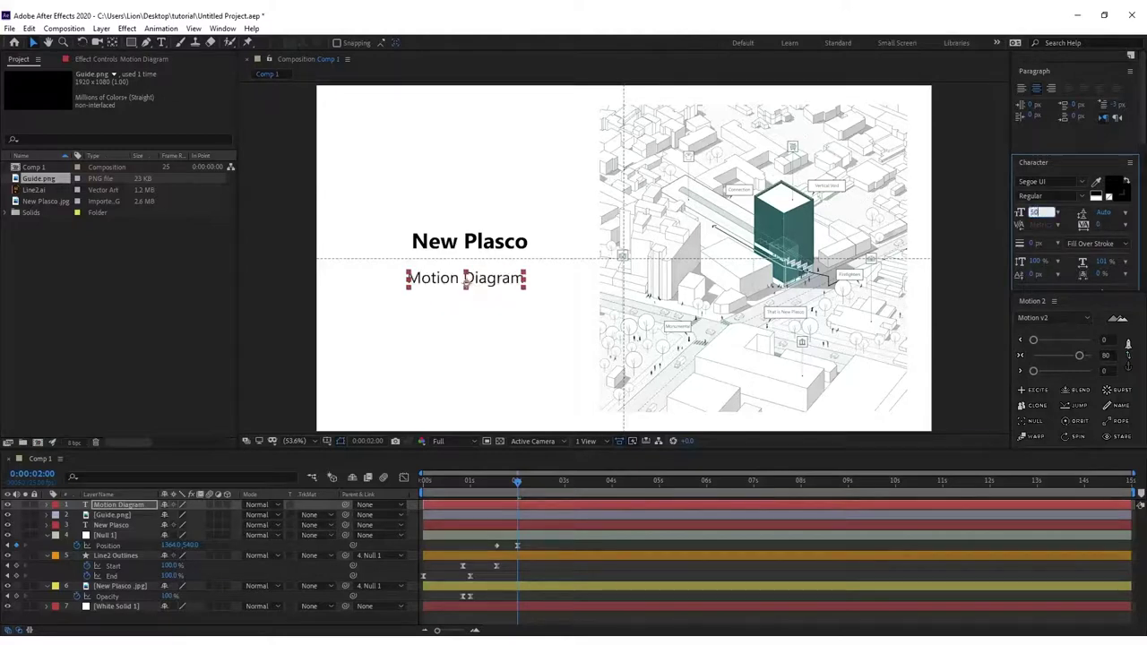
{"action": "key", "text": "ctrl+shift+a"}
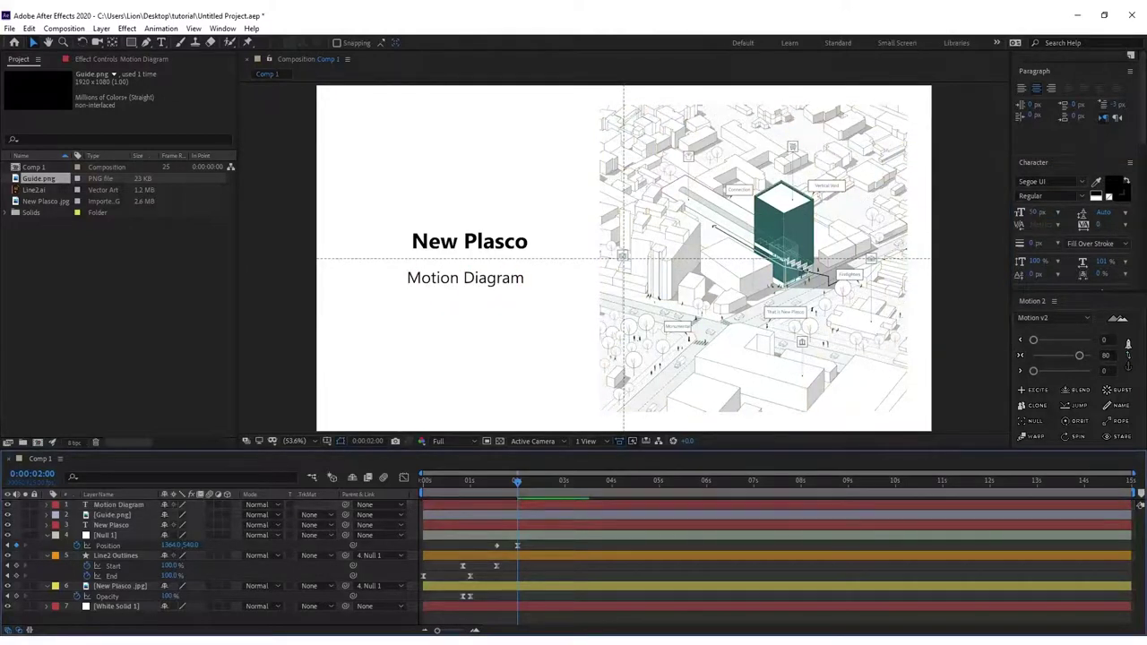
- Show the rulers and place three vertical guides at the start, middle and end of the New Plasco title
{"action": "key", "text": "ctrl+r"}
{"action": "key", "text": "comma"}
{"action": "left_click_drag", "start_coordinate": [243, 247], "coordinate": [486, 247]}
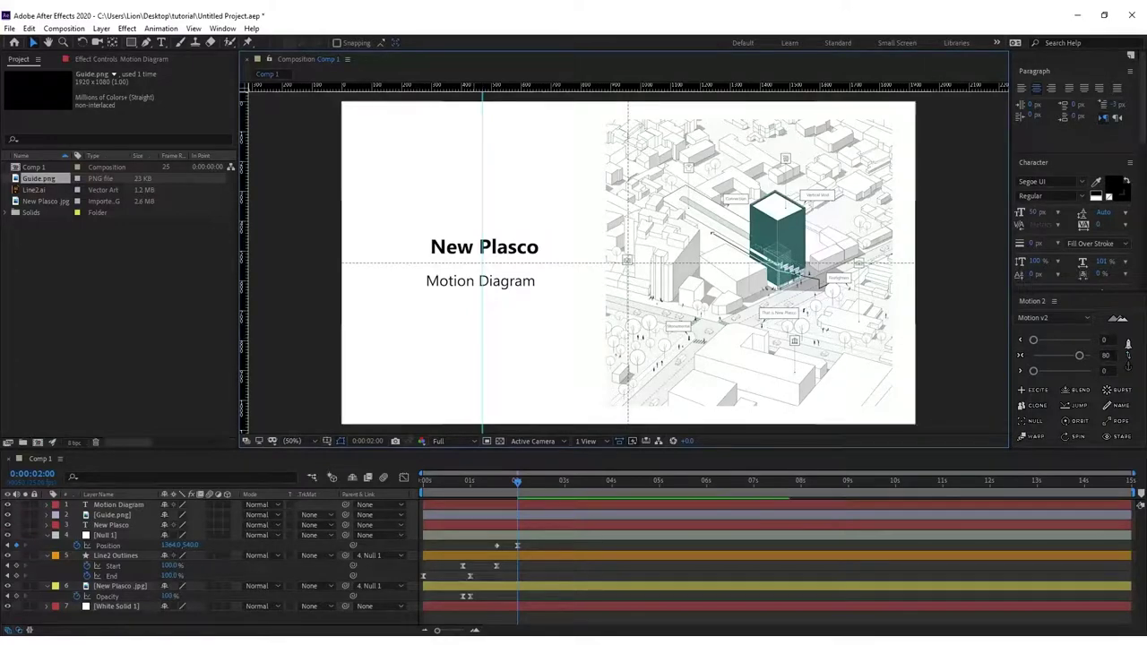
{"action": "left_click_drag", "start_coordinate": [243, 210], "coordinate": [429, 210]}
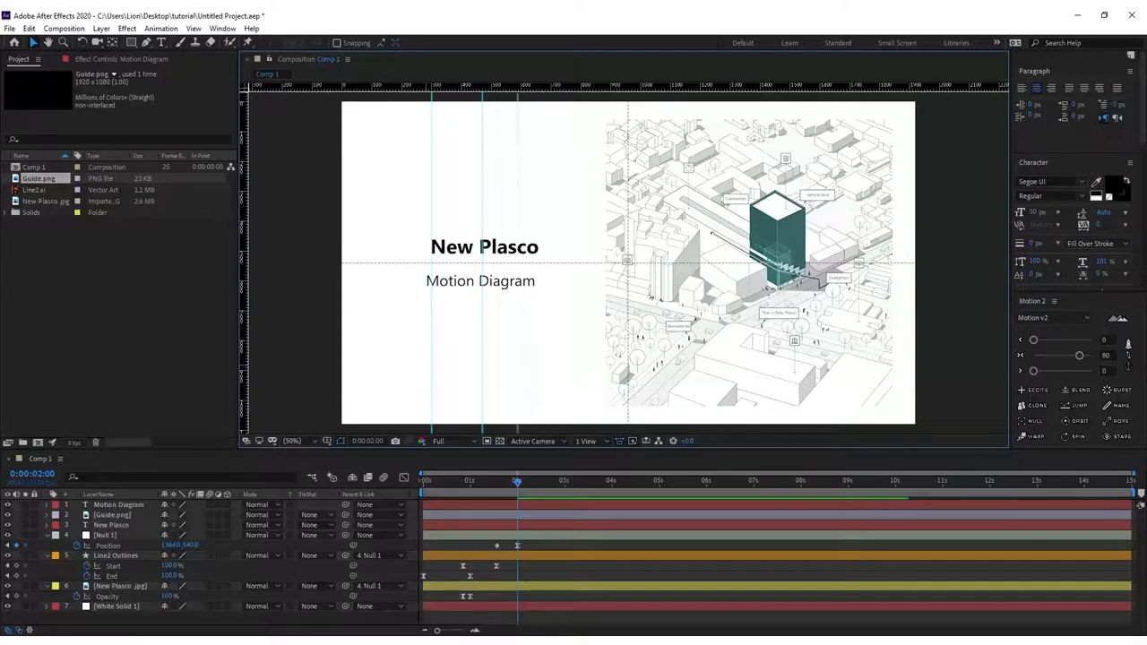
{"action": "left_click_drag", "start_coordinate": [517, 211], "coordinate": [539, 211]}
- Shift the Motion Diagram text slightly sideways to line its edges up with the outer vertical guides beneath New Plasco
{"action": "left_click", "coordinate": [482, 280]}
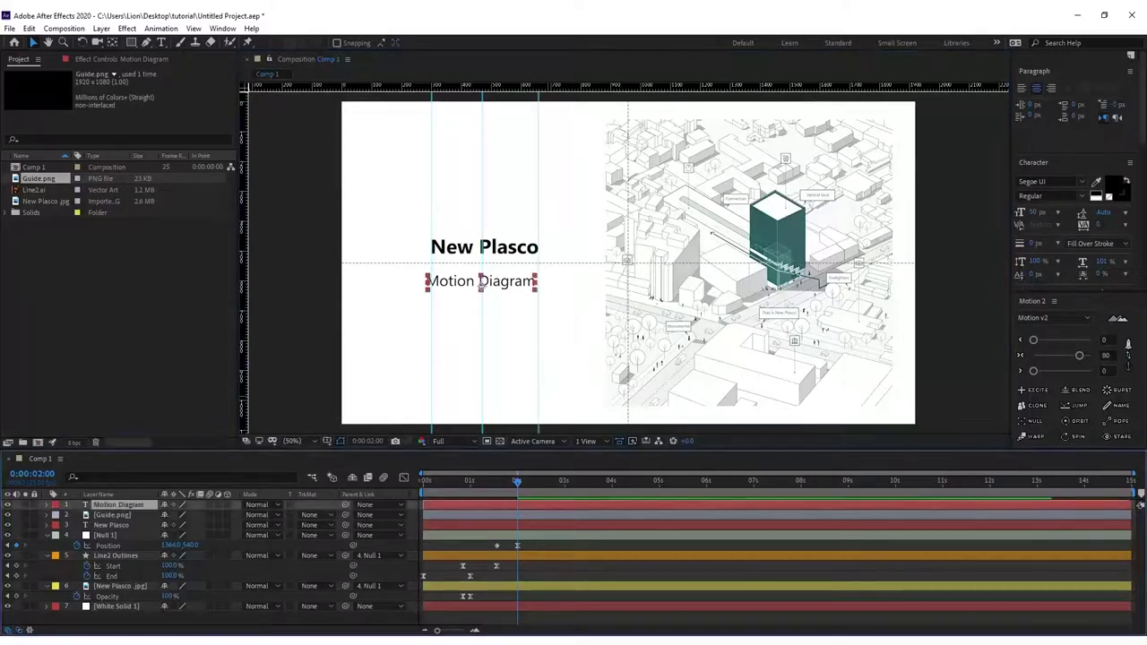
{"action": "left_click_drag", "start_coordinate": [481, 285], "coordinate": [484, 285]}
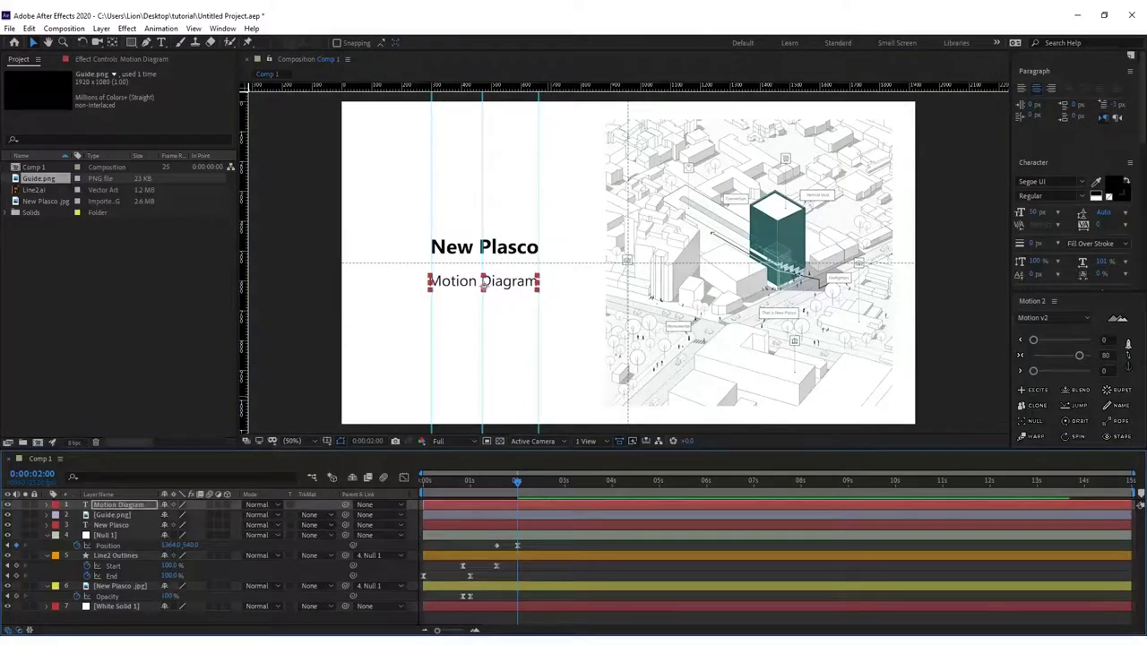
{"action": "key", "text": "ctrl+shift+a"}
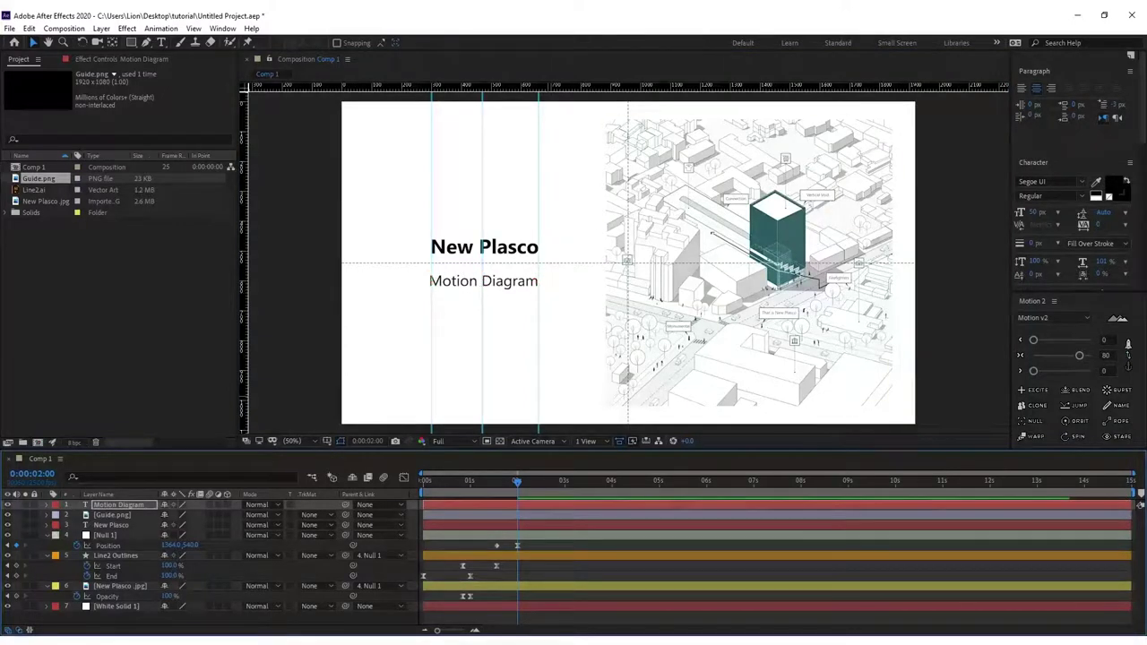
{"action": "left_click", "coordinate": [524, 280]}
{"action": "left_click", "coordinate": [116, 556]}
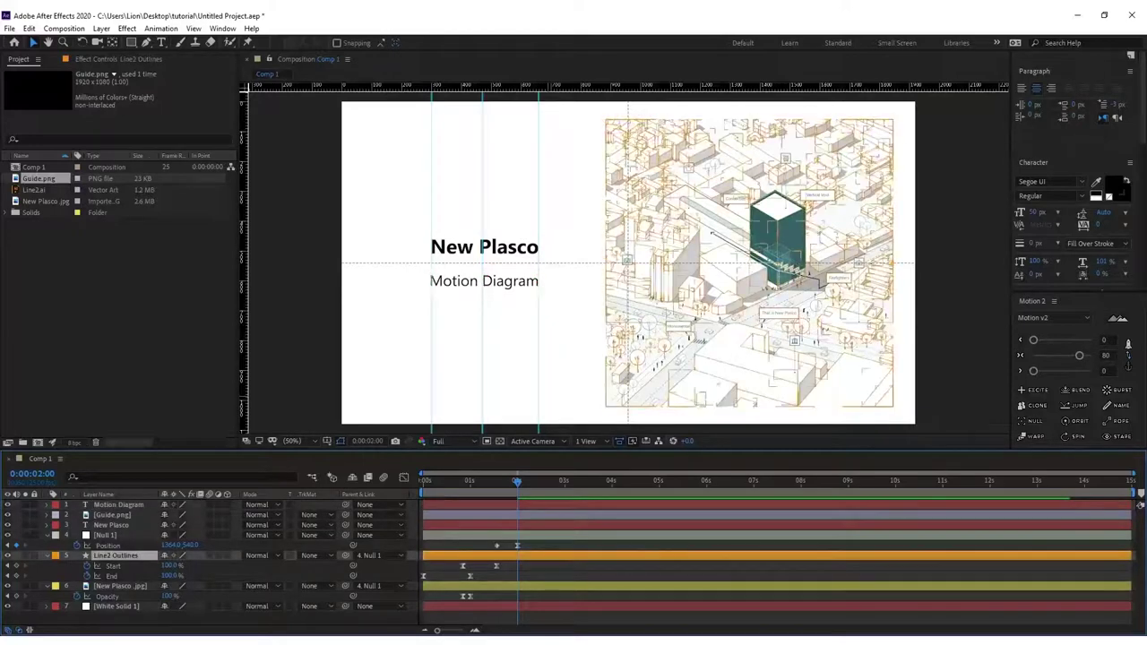
{"action": "left_click", "coordinate": [118, 504]}
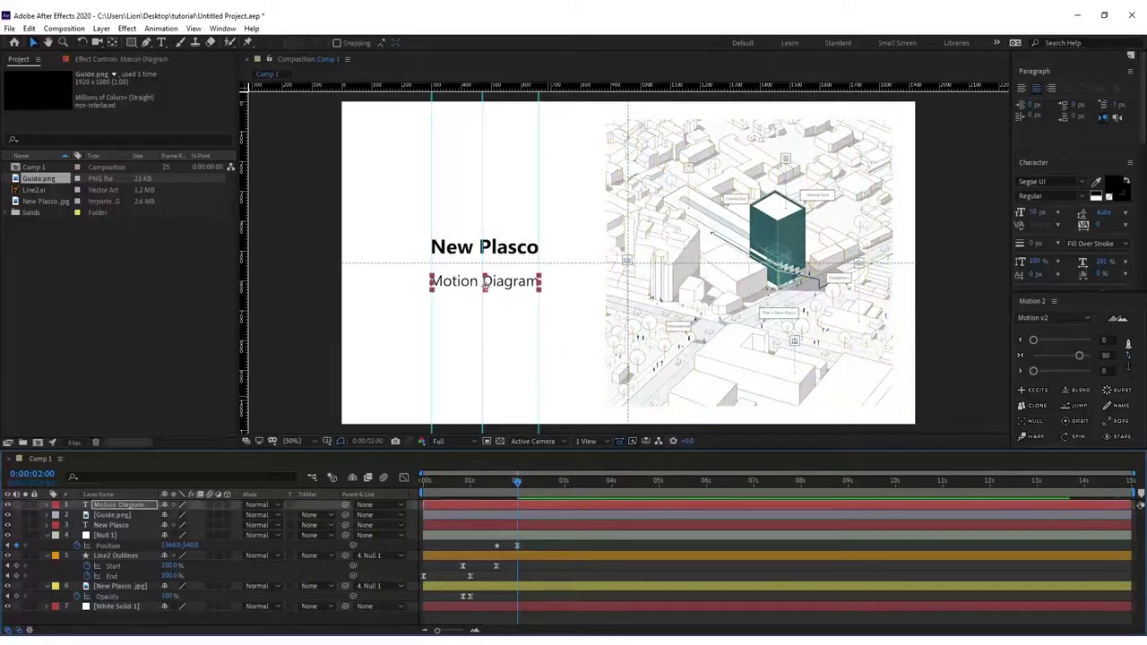
{"action": "key", "text": "ctrl+shift+a"}
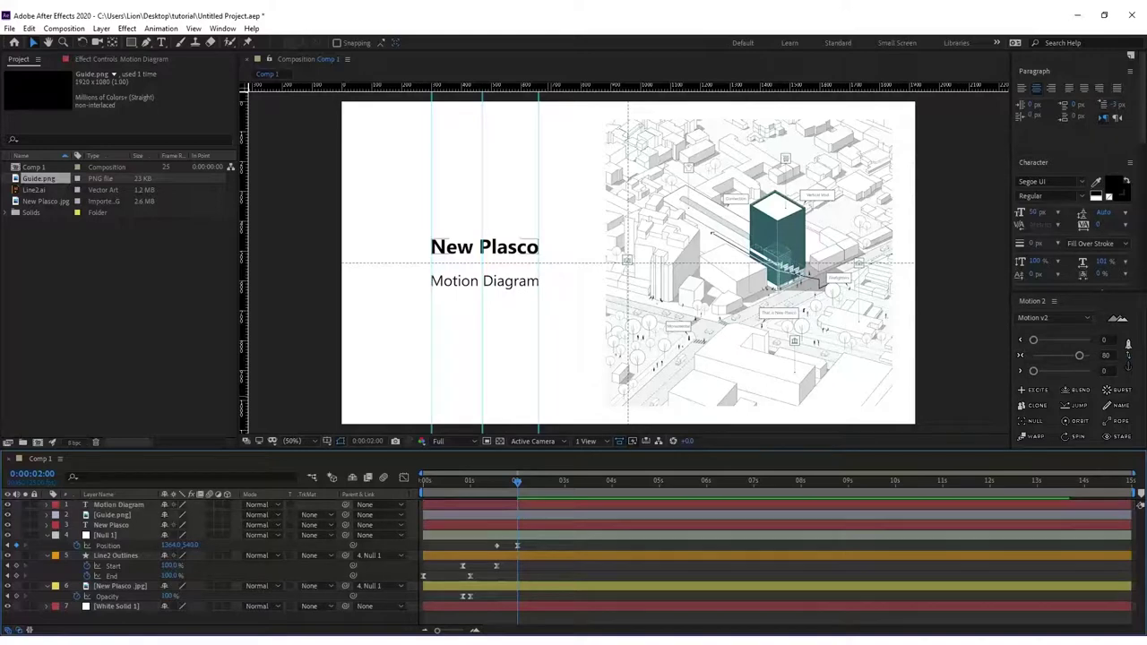
{"action": "left_click", "coordinate": [118, 505]}
{"action": "key", "text": "ctrl+shift+a"}
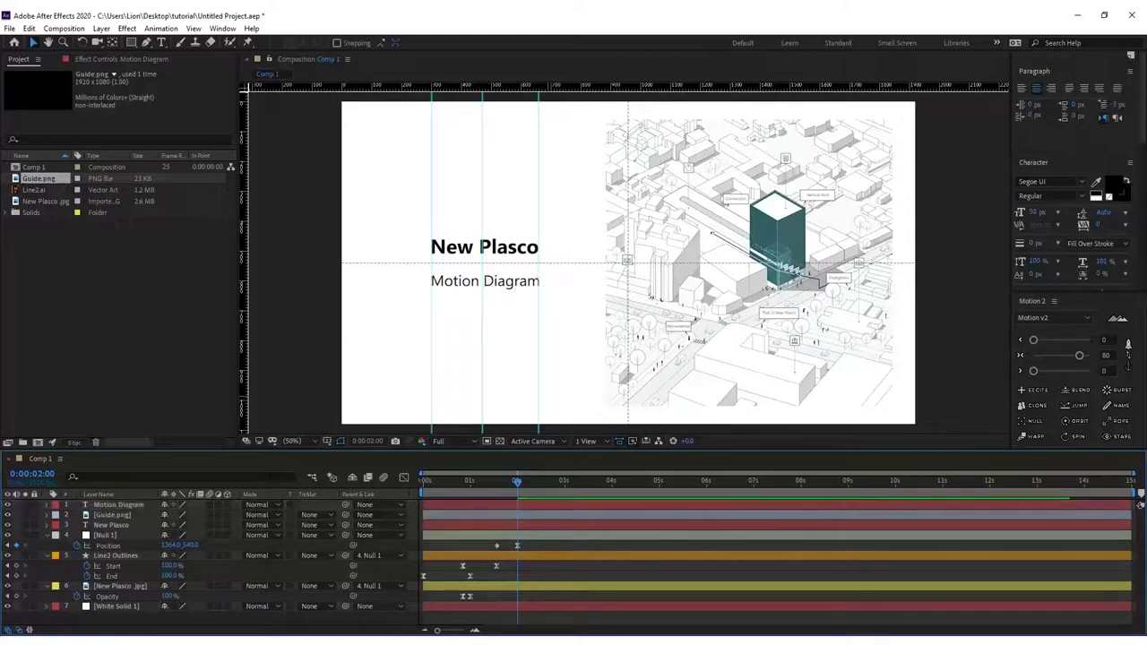
{"action": "left_click", "coordinate": [118, 504]}
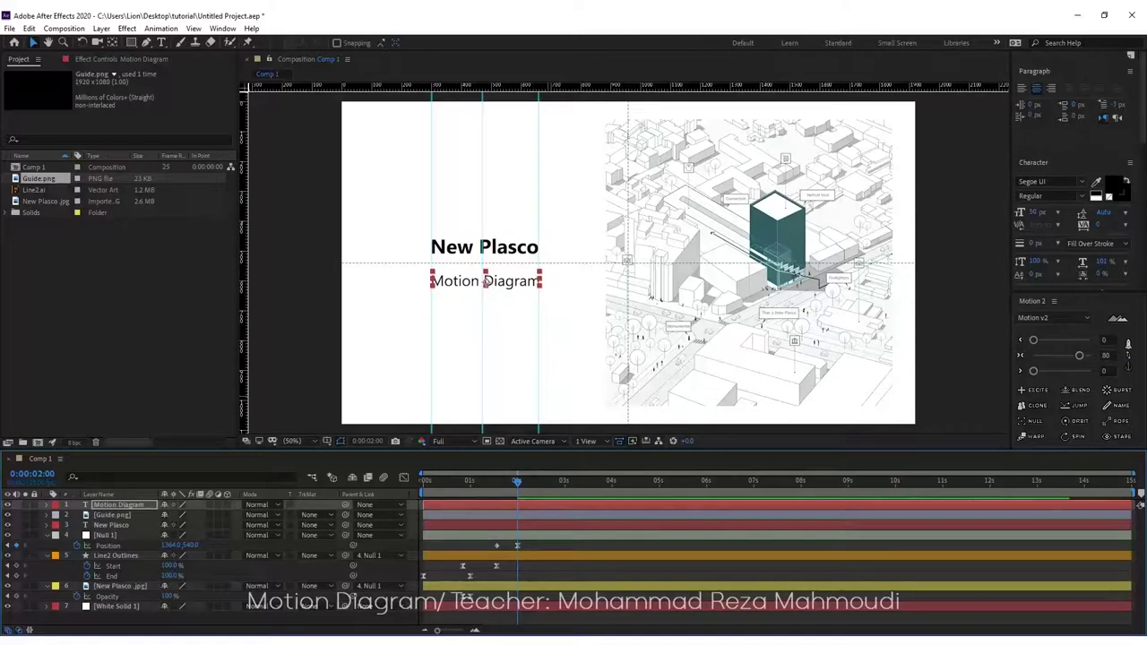
- Nudge the New Plasco title slightly down and Motion Diagram slightly up to bring them closer around the horizontal centre line
{"action": "left_click", "coordinate": [111, 525]}
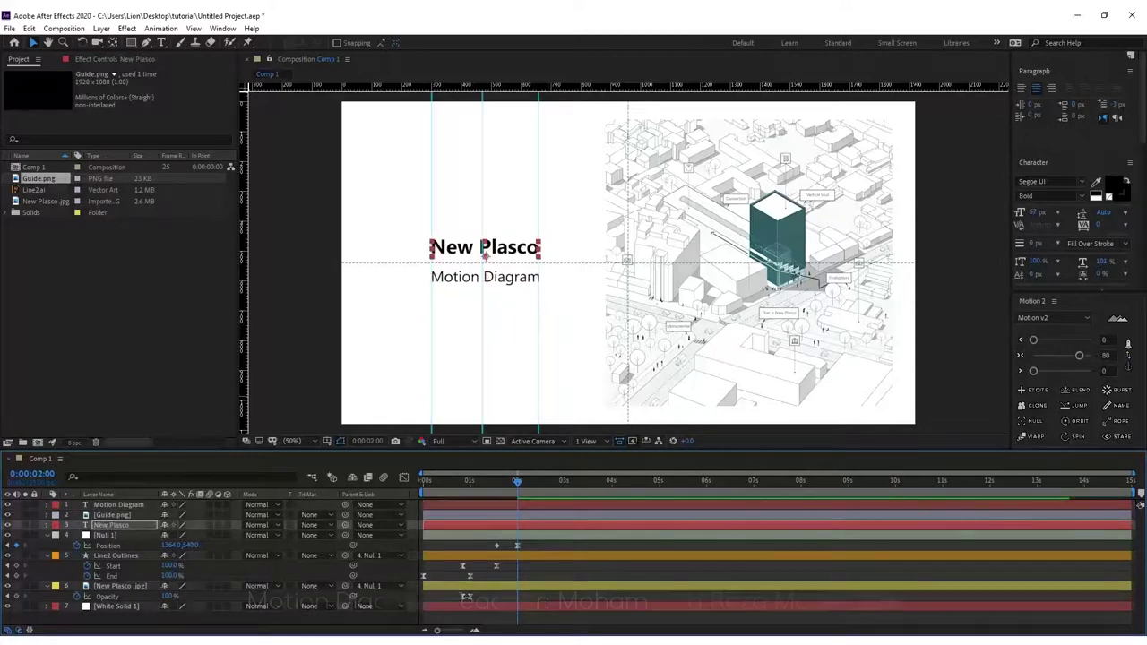
{"action": "key", "text": "ctrl+shift+period"}
{"action": "key", "text": "ctrl+shift+period"}
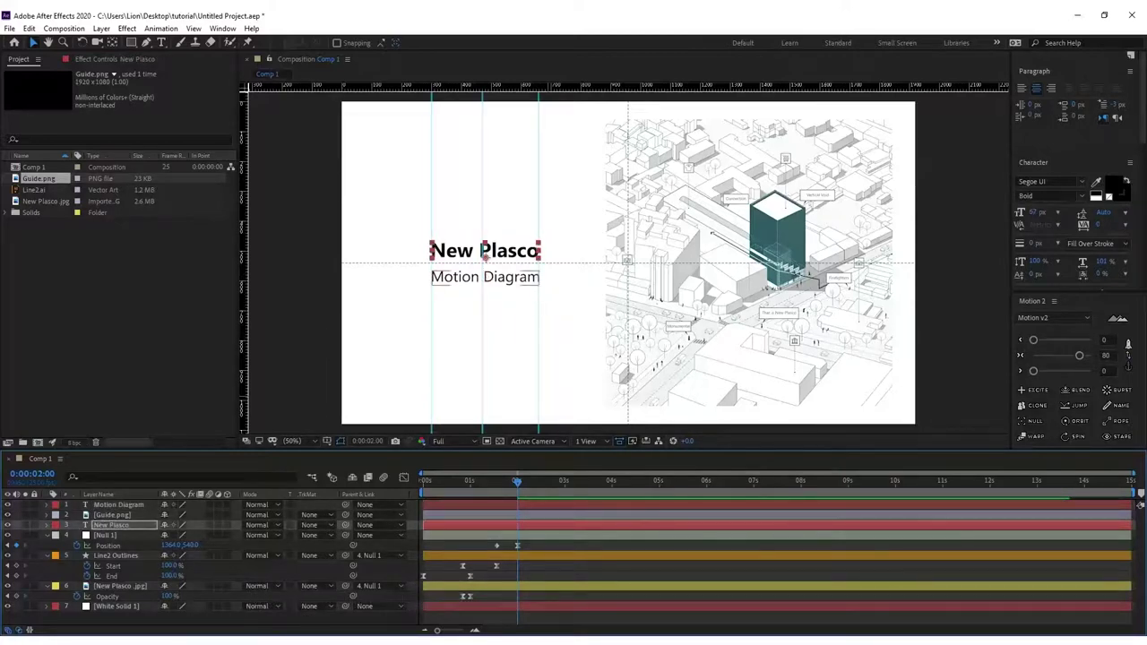
{"action": "left_click", "coordinate": [117, 504]}
{"action": "key", "text": "ctrl+shift+period"}
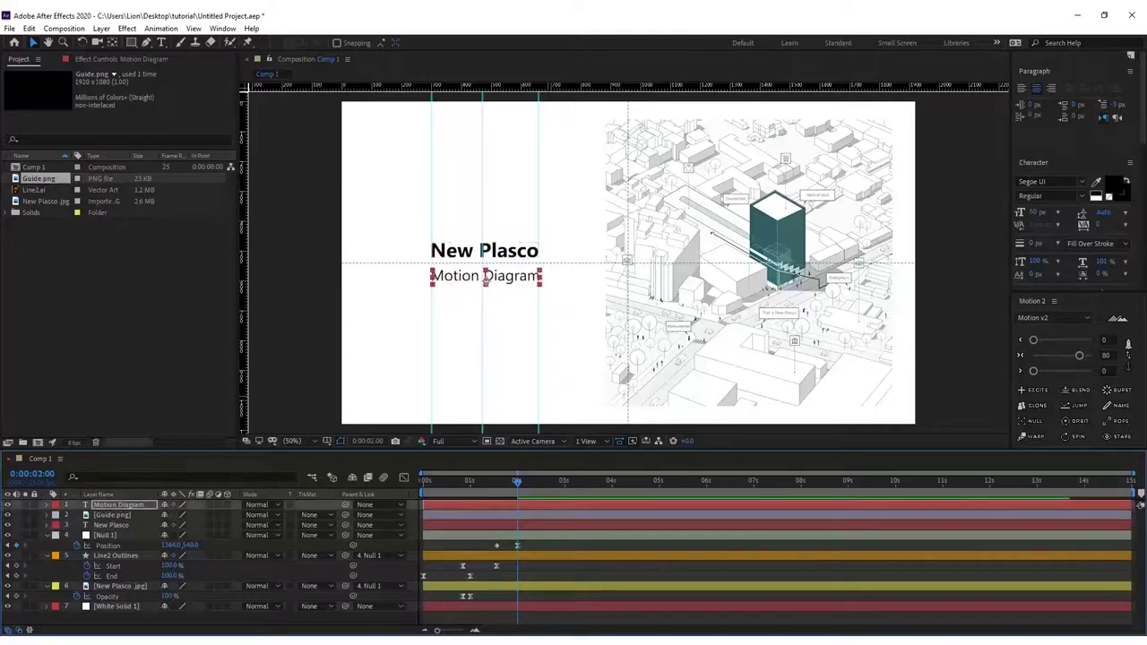
- Hide the Guide.png overlay and move the New Plasco layer directly above it in the layer order
{"action": "left_click", "coordinate": [111, 515]}
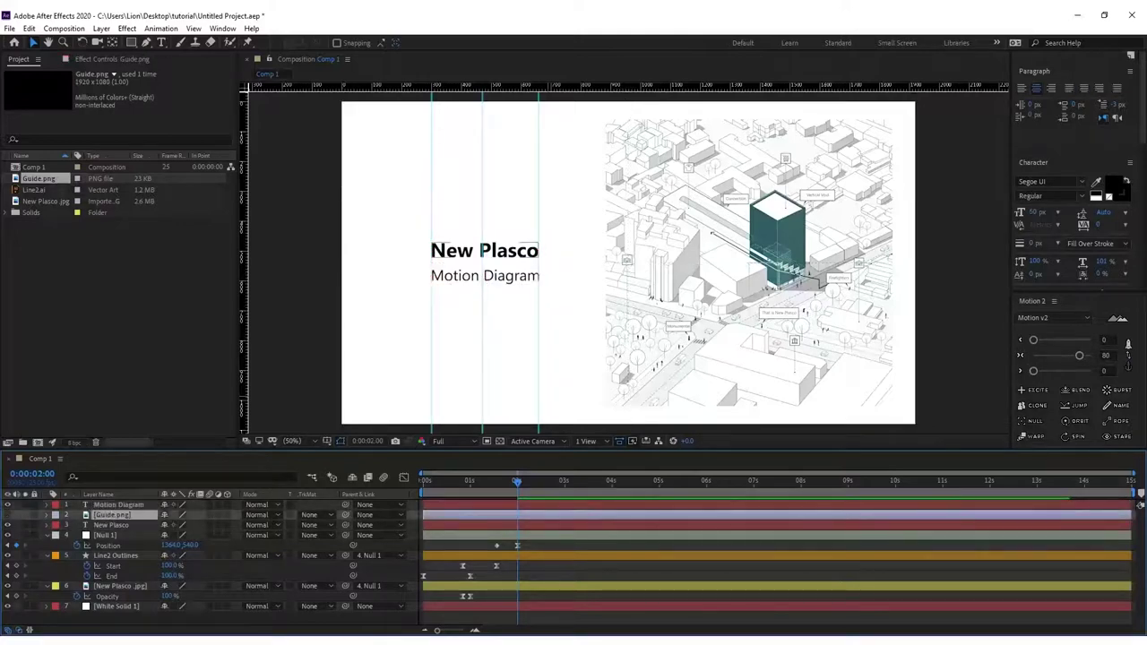
{"action": "left_click_drag", "start_coordinate": [111, 525], "coordinate": [111, 513]}
- Give the Motion Diagram and New Plasco layers the Green label colour and hide the vertical guides
{"action": "left_click", "coordinate": [111, 504], "text": "ctrl"}
{"action": "left_click", "coordinate": [54, 507]}
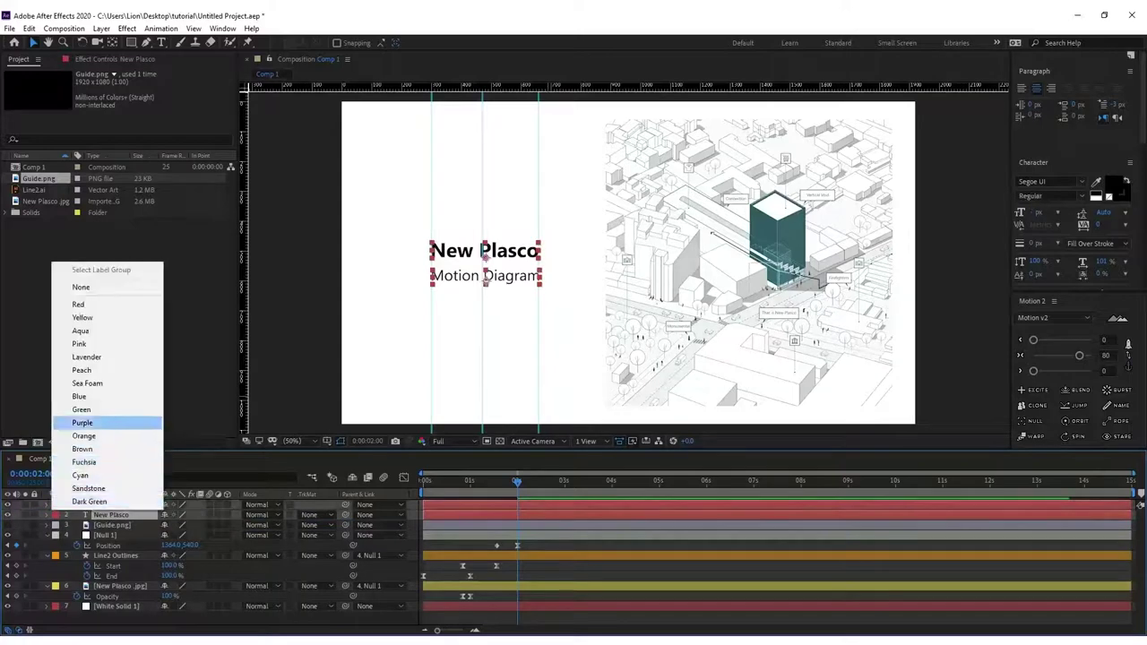
{"action": "left_click", "coordinate": [80, 410]}
{"action": "key", "text": "ctrl+shift+a"}
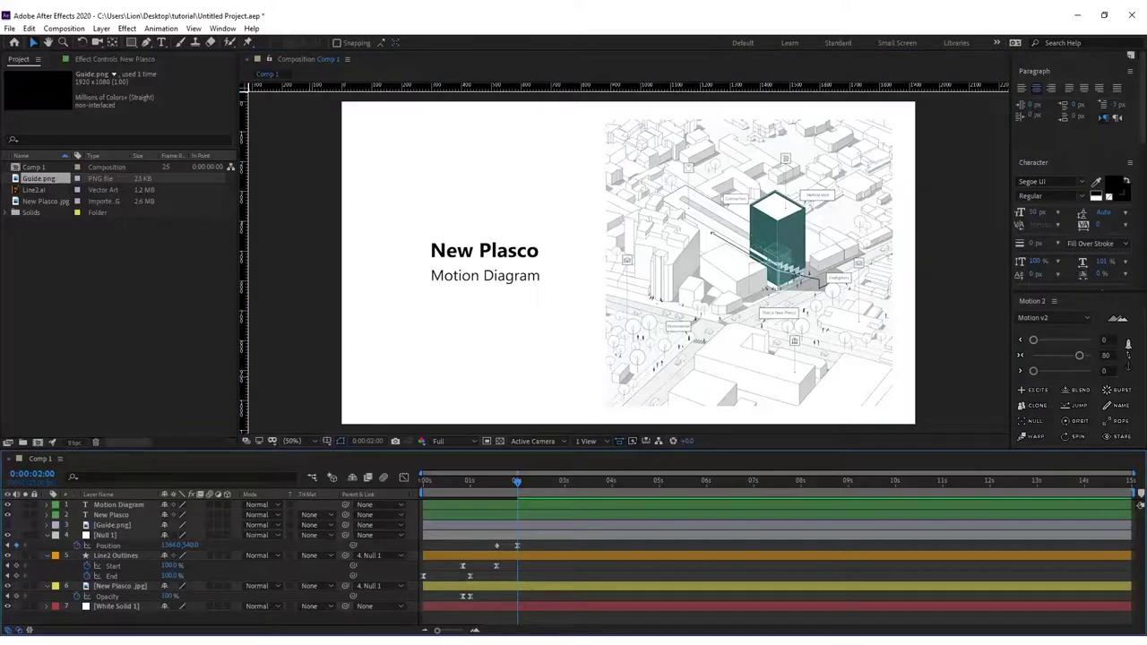
- Add Position keyframes to the New Plasco layer at 0:00:02:00 and at about 2.5 s
{"action": "left_click", "coordinate": [111, 514]}
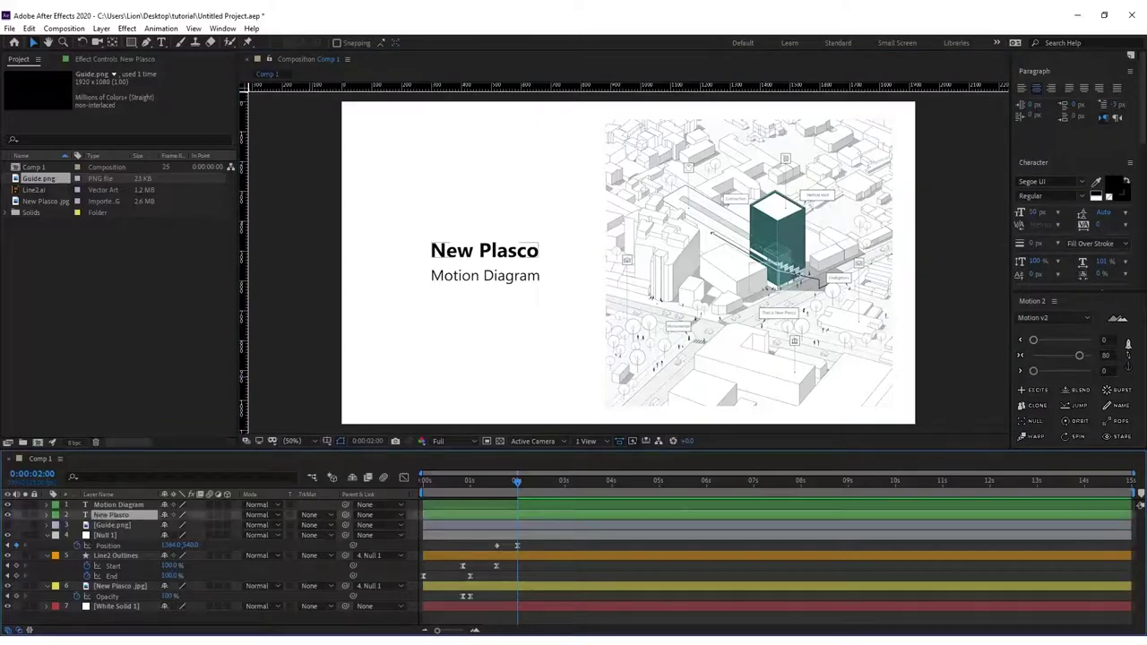
{"action": "key", "text": "alt+shift+p"}
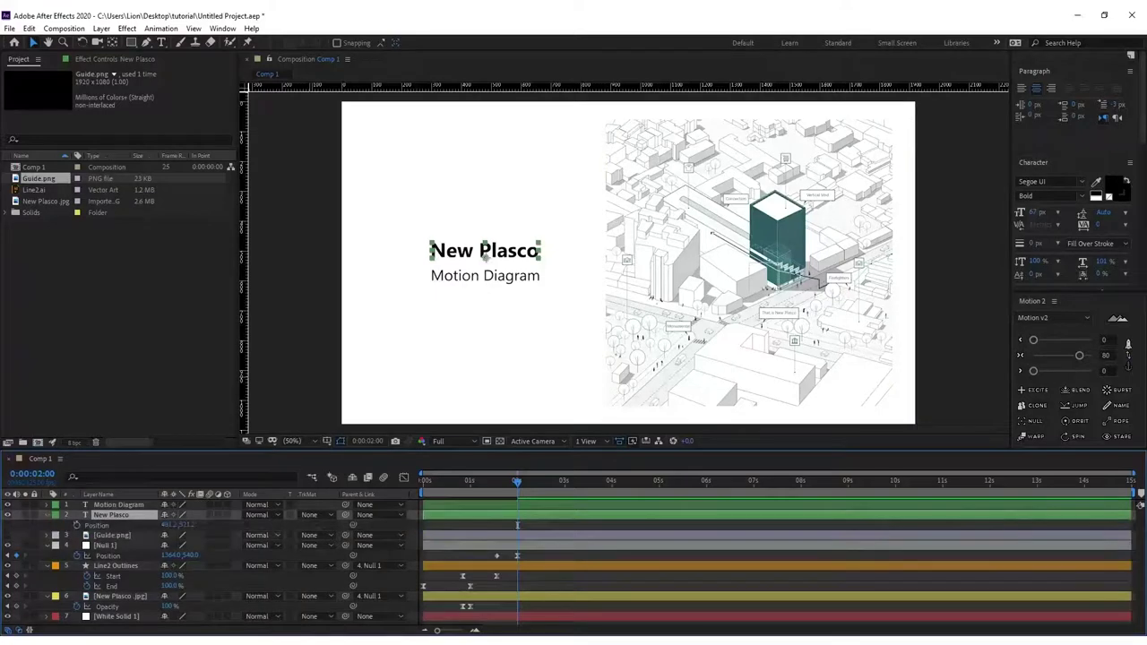
{"action": "left_click", "coordinate": [108, 525]}
{"action": "key", "text": "Return"}
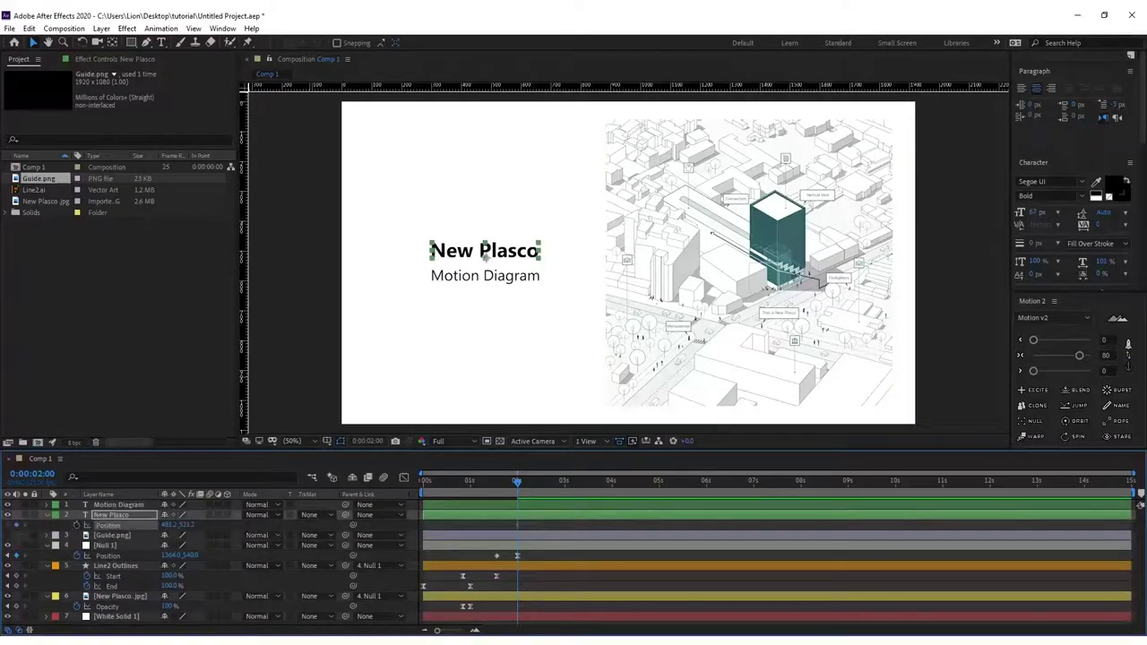
{"action": "left_click", "coordinate": [542, 480]}
- At 0:00:02:00, shift New Plasco off the canvas's left side to about X -198.8 and ease its end keyframe with Motion 2 at 80
{"action": "key", "text": "shift+Left"}
{"action": "key", "text": "shift+Left"}
{"action": "key", "text": "shift+Left"}
{"action": "key", "text": "shift+Left"}
{"action": "key", "text": "shift+Left"}
{"action": "key", "text": "shift+Left"}
{"action": "key", "text": "shift+Left"}
{"action": "key", "text": "shift+Left"}
{"action": "key", "text": "shift+Left"}
{"action": "key", "text": "shift+Left"}
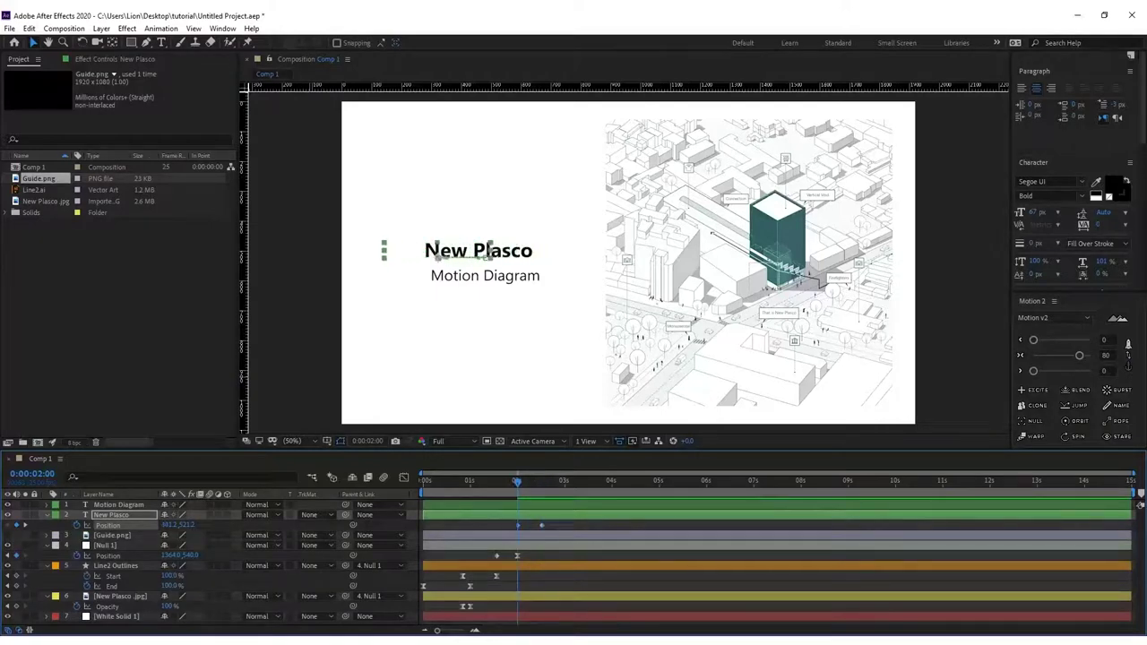
{"action": "key", "text": "shift+Left"}
{"action": "key", "text": "shift+Left"}
{"action": "key", "text": "shift+Left"}
{"action": "key", "text": "shift+Left"}
{"action": "key", "text": "shift+Left"}
{"action": "key", "text": "shift+Left"}
{"action": "key", "text": "shift+Left"}
{"action": "key", "text": "shift+Left"}
{"action": "key", "text": "shift+Left"}
{"action": "key", "text": "shift+Left"}
{"action": "key", "text": "shift+Left"}
{"action": "key", "text": "shift+Left"}
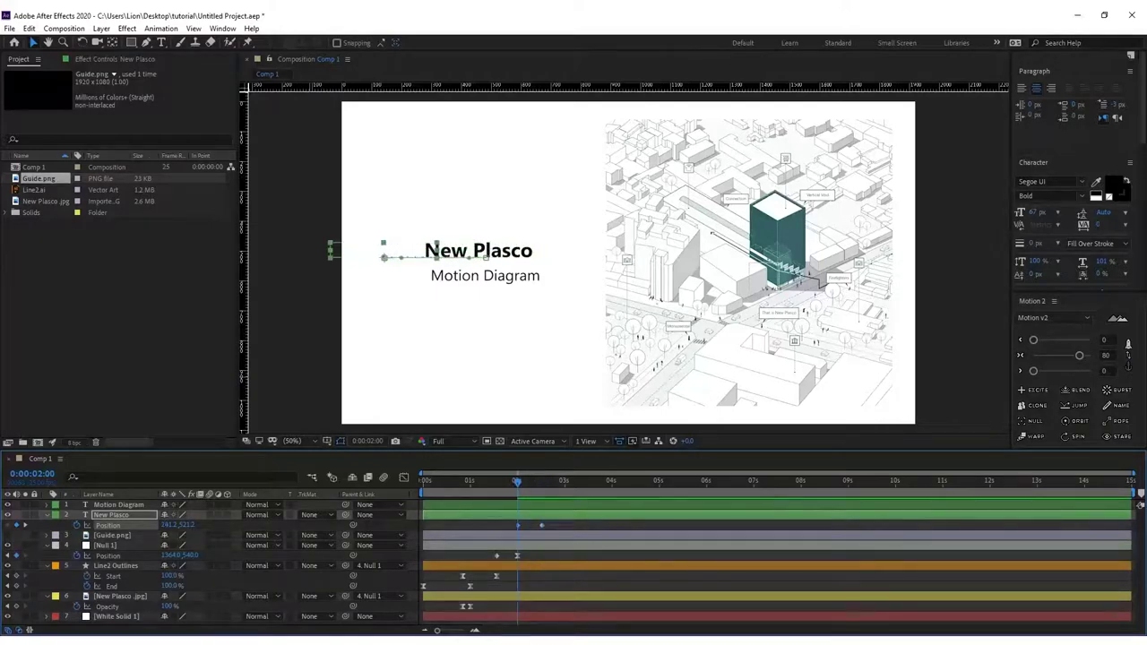
{"action": "key", "text": "shift+Left"}
{"action": "key", "text": "shift+Left"}
{"action": "key", "text": "shift+Left"}
{"action": "key", "text": "shift+Left"}
{"action": "key", "text": "shift+Left"}
{"action": "key", "text": "shift+Left"}
{"action": "key", "text": "shift+Left"}
{"action": "key", "text": "shift+Left"}
{"action": "key", "text": "shift+Left"}
{"action": "key", "text": "shift+Left"}
{"action": "key", "text": "shift+Left"}
{"action": "key", "text": "shift+Left"}
{"action": "key", "text": "shift+Left"}
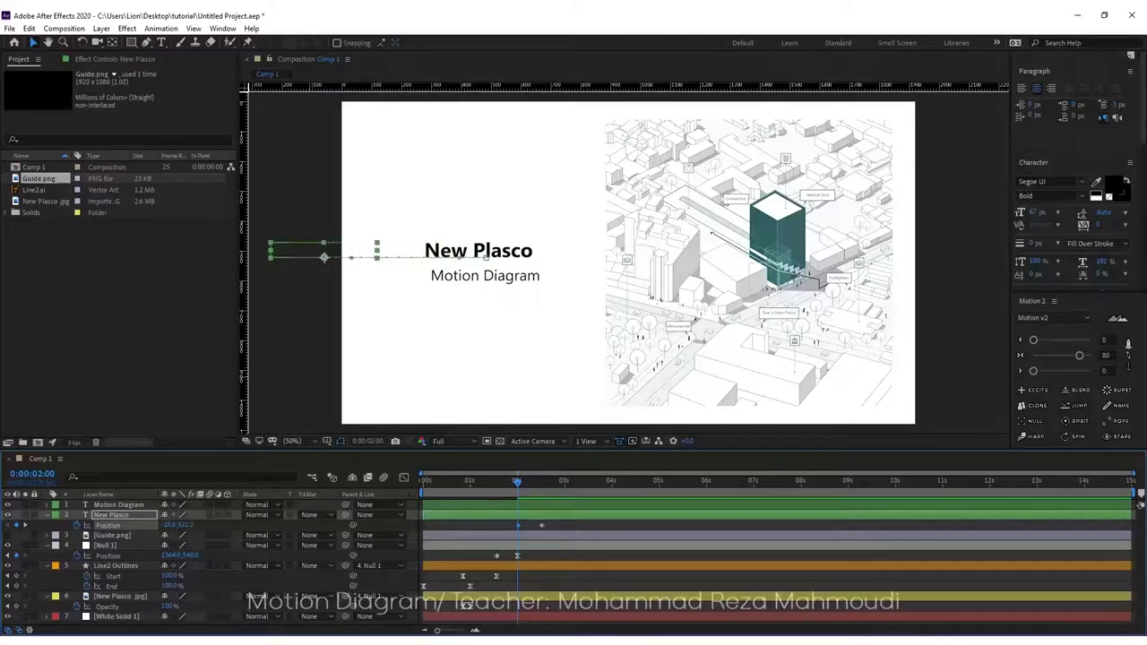
{"action": "key", "text": "shift+Left"}
{"action": "key", "text": "shift+Left"}
{"action": "key", "text": "shift+Left"}
{"action": "key", "text": "shift+Left"}
{"action": "key", "text": "shift+Left"}
{"action": "key", "text": "shift+Left"}
{"action": "key", "text": "shift+Left"}
{"action": "key", "text": "shift+Left"}
{"action": "key", "text": "shift+Left"}
{"action": "key", "text": "shift+Left"}
{"action": "key", "text": "shift+Left"}
{"action": "key", "text": "shift+Left"}
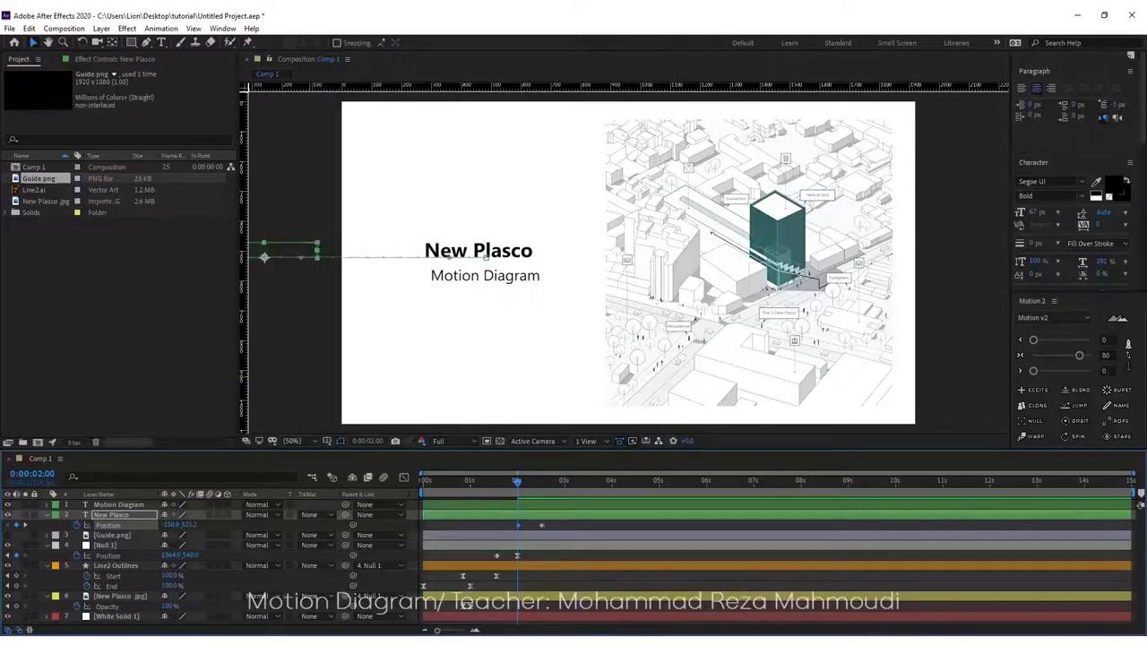
{"action": "key", "text": "shift+Left"}
{"action": "key", "text": "shift+Left"}
{"action": "key", "text": "shift+Left"}
{"action": "key", "text": "shift+Left"}
{"action": "key", "text": "shift+Left"}
{"action": "key", "text": "shift+Left"}
{"action": "key", "text": "shift+Left"}
{"action": "key", "text": "shift+Left"}
{"action": "key", "text": "shift+Left"}
{"action": "key", "text": "shift+Left"}
{"action": "key", "text": "shift+Left"}
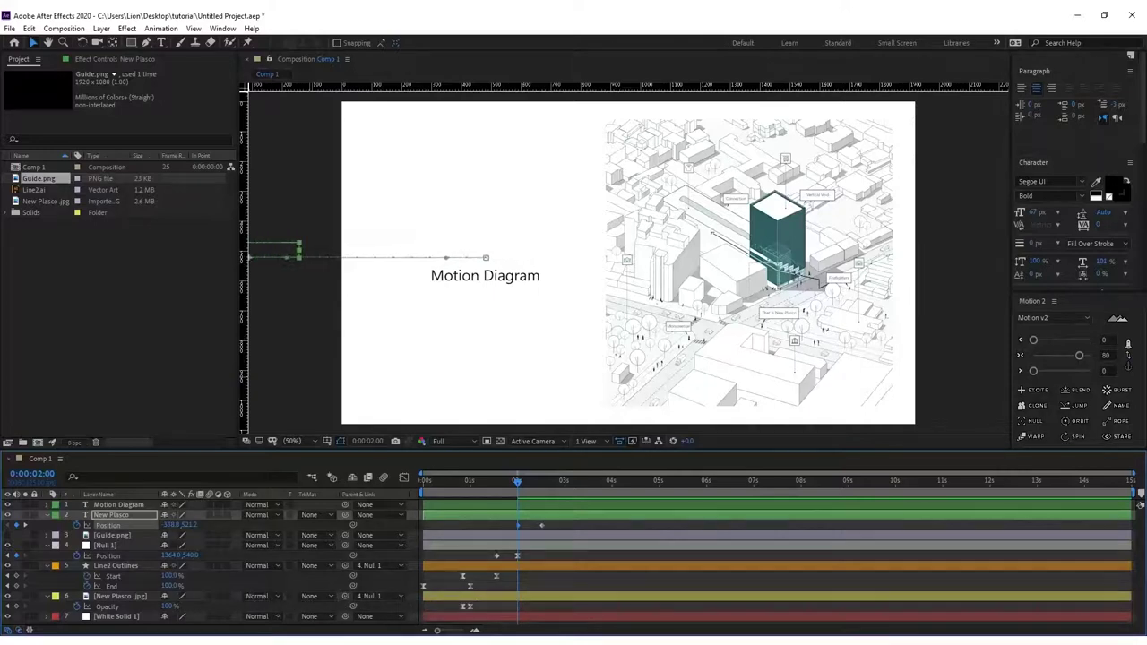
{"action": "mouse_move", "coordinate": [517, 527]}
{"action": "key", "text": "shift+Right"}
{"action": "key", "text": "shift+Right"}
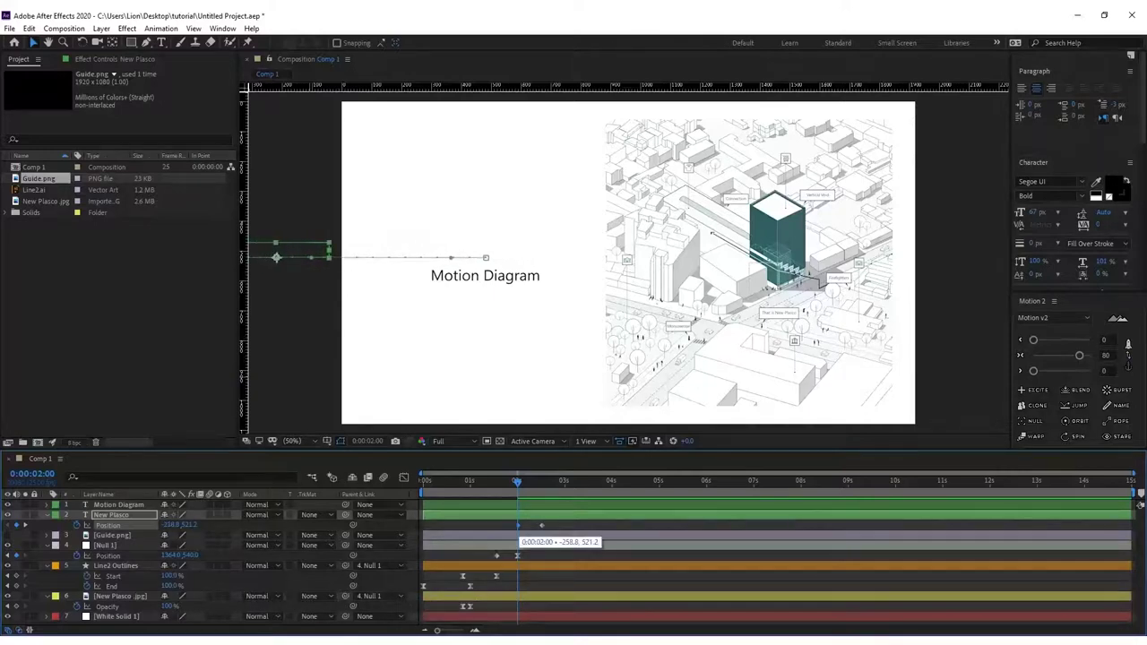
{"action": "key", "text": "shift+Right"}
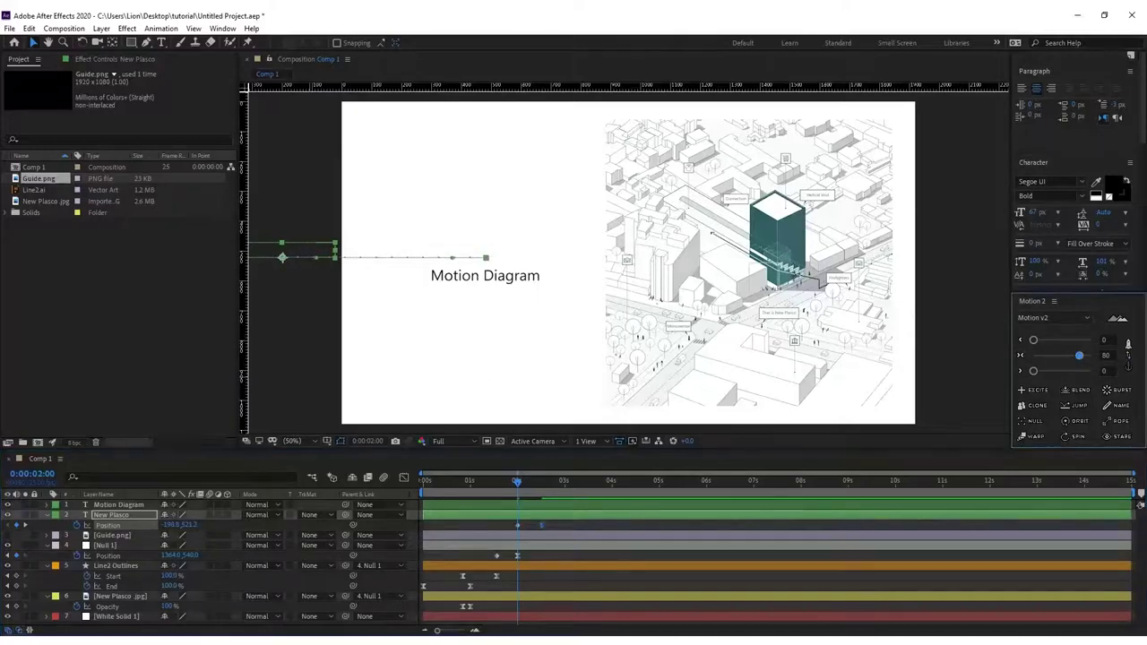
- Preview the New Plasco slide-in and return to its first Position keyframe
{"action": "key", "text": "space"}
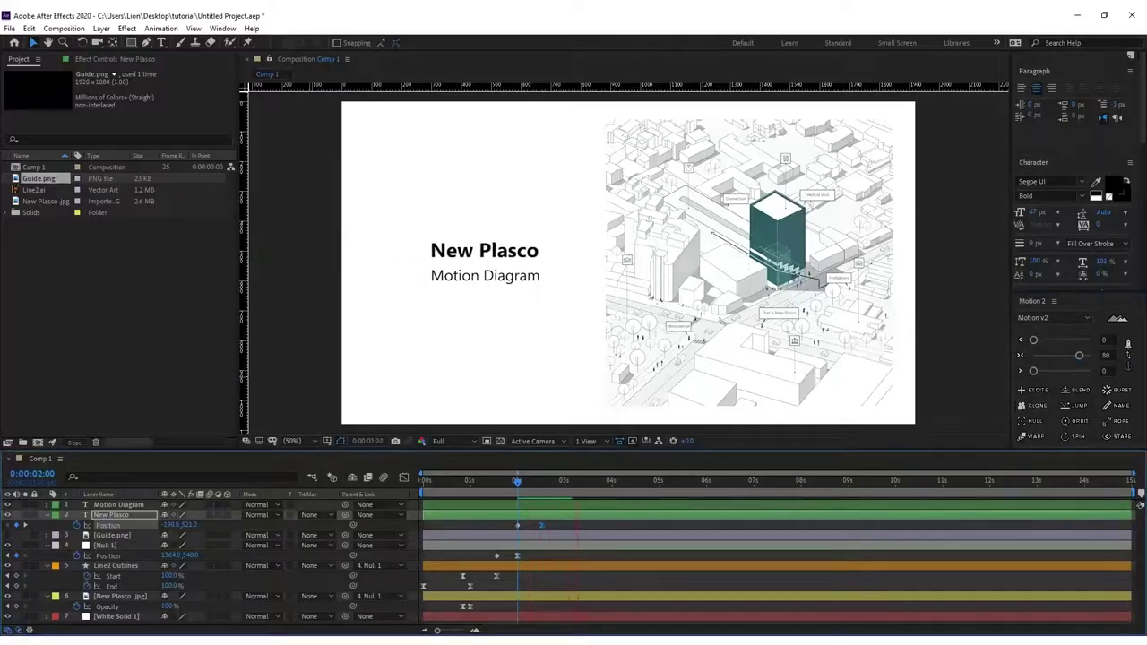
{"action": "key", "text": "space"}
{"action": "key", "text": "j"}
{"action": "key", "text": "j"}
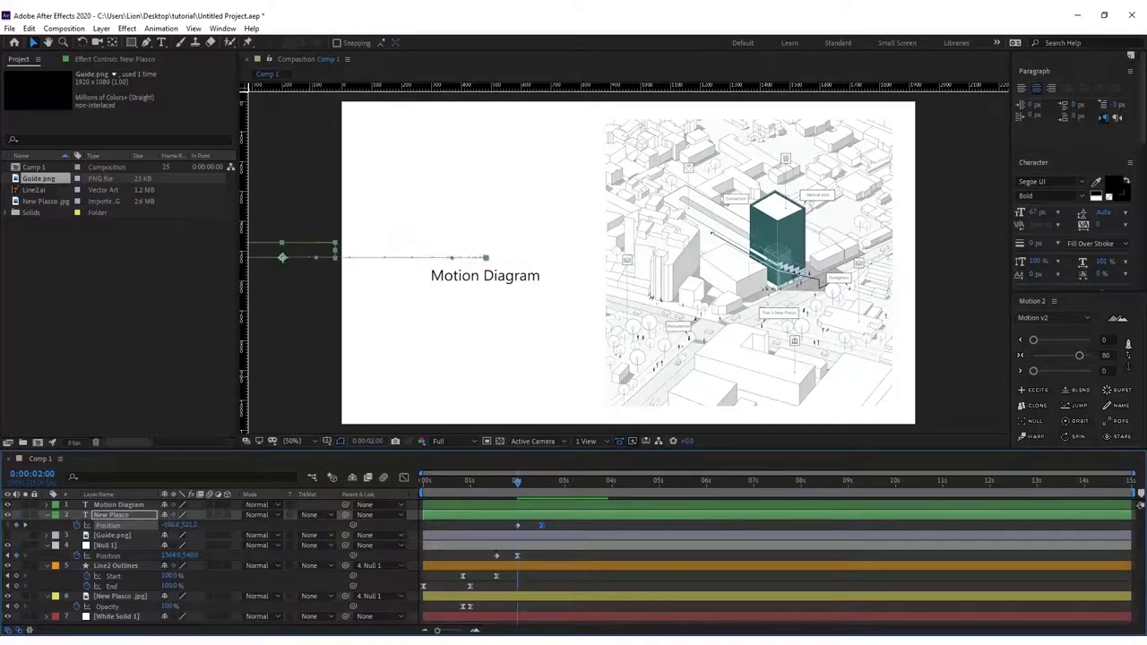
- Add Position keyframes to the Motion Diagram layer at the same two times as New Plasco's
{"action": "key", "text": "ctrl+Up"}
{"action": "key", "text": "alt+shift+p"}
{"action": "key", "text": "k"}
{"action": "key", "text": "alt+shift+p"}
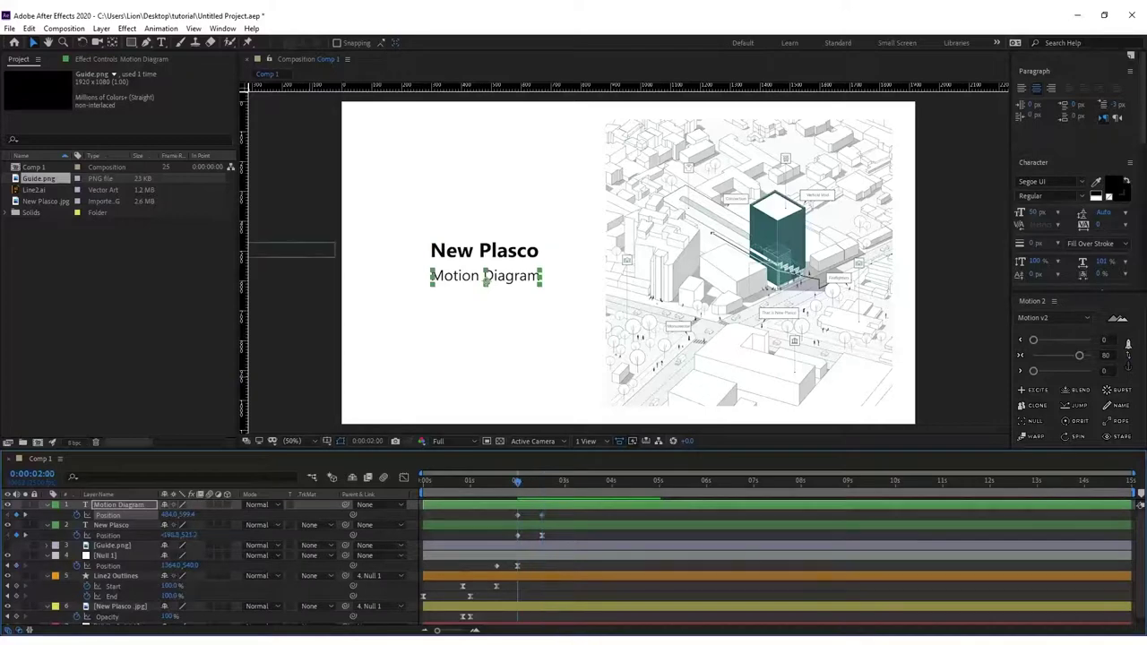
- At 0:00:02:00, shift the Motion Diagram text off the canvas's left side to about X -196, beneath New Plasco's starting position
{"action": "key", "text": "j"}
{"action": "key", "text": "shift+Left"}
{"action": "key", "text": "shift+Left"}
{"action": "key", "text": "shift+Left"}
{"action": "key", "text": "shift+Left"}
{"action": "key", "text": "shift+Left"}
{"action": "key", "text": "shift+Left"}
{"action": "key", "text": "shift+Left"}
{"action": "key", "text": "shift+Left"}
{"action": "key", "text": "shift+Left"}
{"action": "key", "text": "shift+Left"}
{"action": "key", "text": "shift+Left"}
{"action": "key", "text": "shift+Left"}
{"action": "key", "text": "shift+Left"}
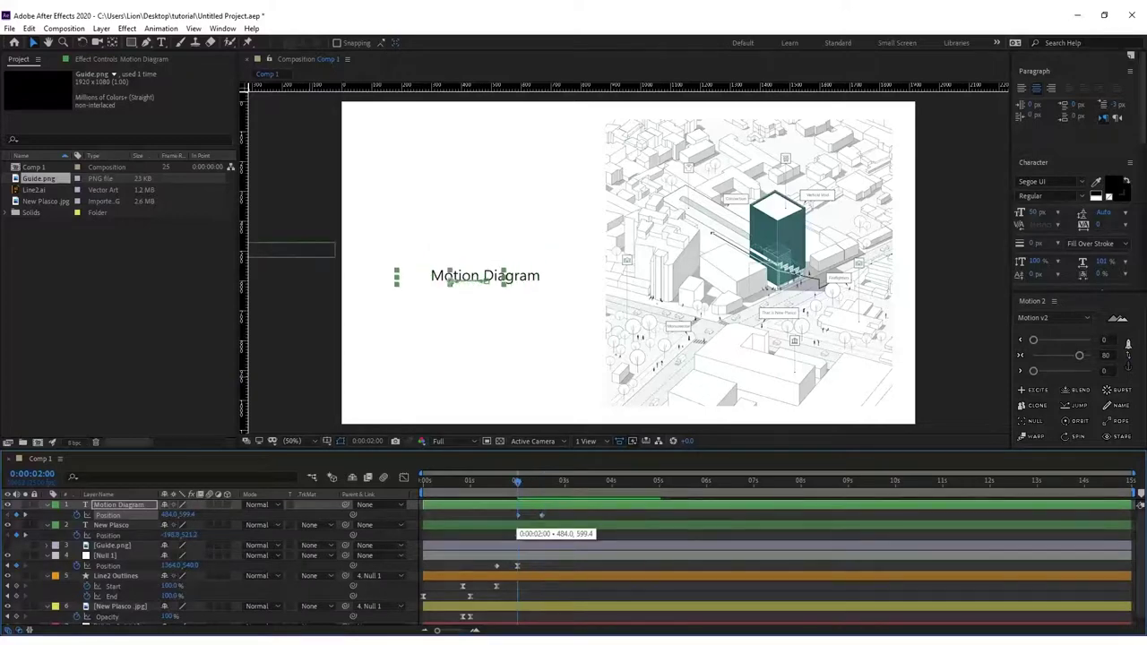
{"action": "key", "text": "shift+Left"}
{"action": "key", "text": "shift+Left"}
{"action": "key", "text": "shift+Left"}
{"action": "key", "text": "shift+Left"}
{"action": "key", "text": "shift+Left"}
{"action": "key", "text": "shift+Left"}
{"action": "key", "text": "shift+Left"}
{"action": "key", "text": "shift+Left"}
{"action": "key", "text": "shift+Left"}
{"action": "key", "text": "shift+Left"}
{"action": "key", "text": "shift+Left"}
{"action": "key", "text": "shift+Left"}
{"action": "key", "text": "shift+Left"}
{"action": "key", "text": "shift+Left"}
{"action": "key", "text": "shift+Left"}
{"action": "key", "text": "shift+Left"}
{"action": "key", "text": "shift+Left"}
{"action": "key", "text": "shift+Left"}
{"action": "key", "text": "shift+Left"}
{"action": "key", "text": "shift+Left"}
{"action": "key", "text": "shift+Left"}
{"action": "key", "text": "shift+Left"}
{"action": "key", "text": "shift+Left"}
{"action": "key", "text": "shift+Left"}
{"action": "key", "text": "shift+Left"}
{"action": "key", "text": "shift+Left"}
{"action": "key", "text": "shift+Left"}
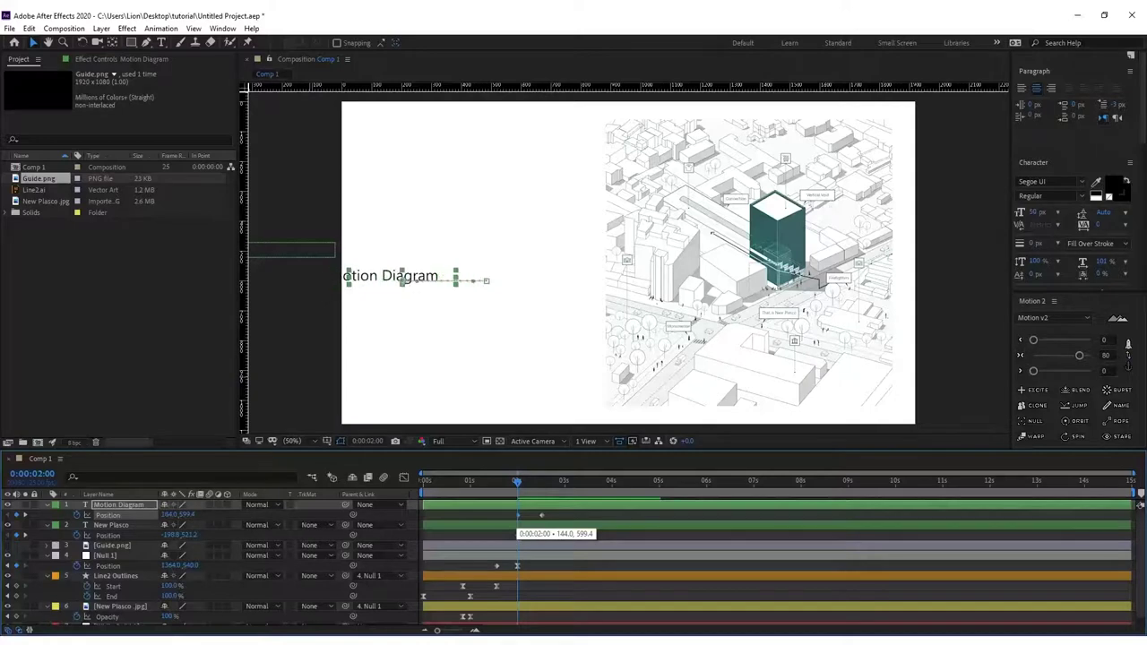
{"action": "key", "text": "shift+Left"}
{"action": "key", "text": "shift+Left"}
{"action": "key", "text": "shift+Left"}
{"action": "key", "text": "shift+Left"}
{"action": "key", "text": "shift+Left"}
{"action": "key", "text": "shift+Left"}
{"action": "key", "text": "shift+Left"}
{"action": "key", "text": "shift+Left"}
{"action": "key", "text": "shift+Left"}
{"action": "key", "text": "shift+Left"}
{"action": "key", "text": "shift+Left"}
{"action": "key", "text": "shift+Left"}
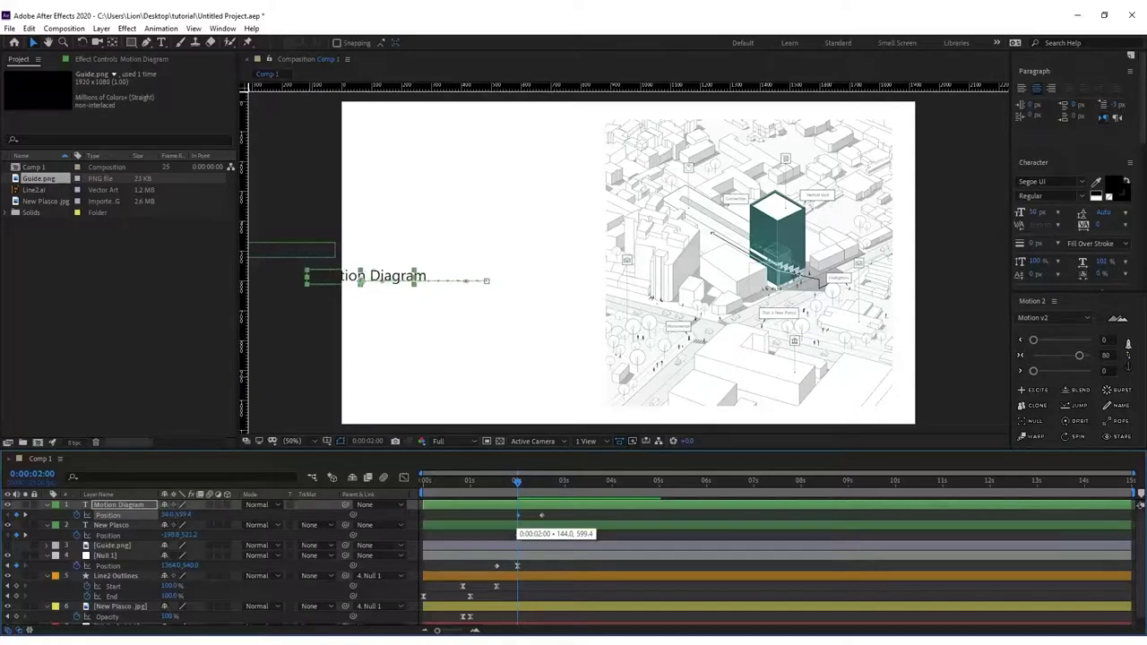
{"action": "key", "text": "shift+Left"}
{"action": "key", "text": "shift+Left"}
{"action": "key", "text": "shift+Left"}
{"action": "key", "text": "shift+Left"}
{"action": "key", "text": "shift+Left"}
{"action": "key", "text": "shift+Left"}
{"action": "key", "text": "shift+Left"}
{"action": "key", "text": "shift+Left"}
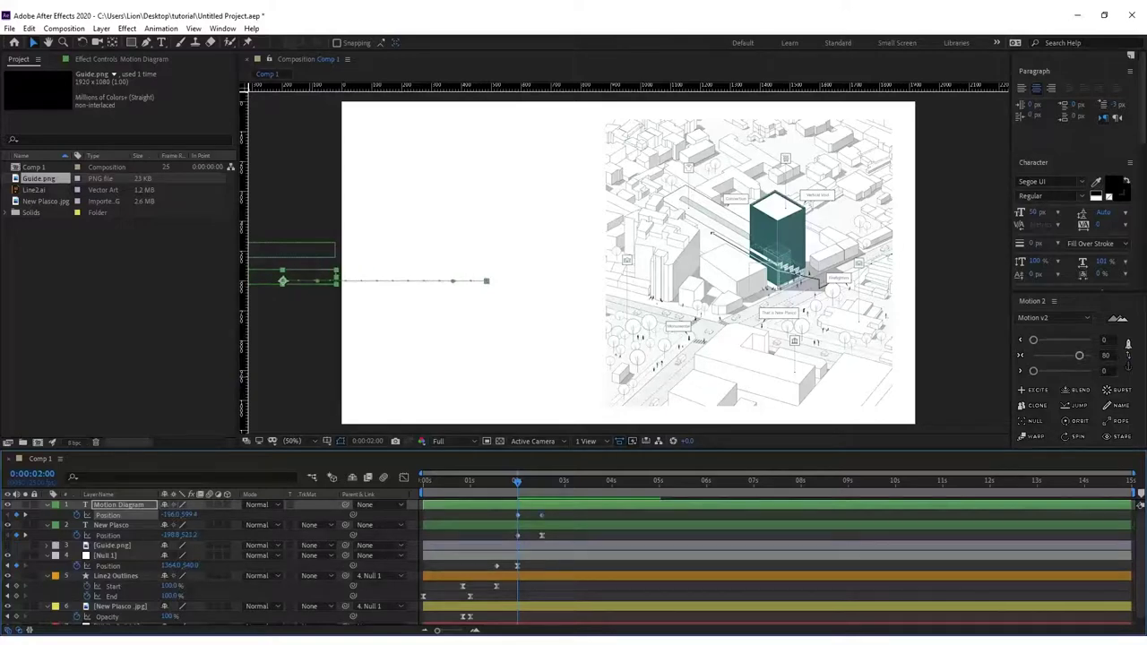
- Ease Motion Diagram's end keyframe, offset its Position keyframes a few frames behind New Plasco's, and preview the animation from the start
{"action": "key", "text": "space"}
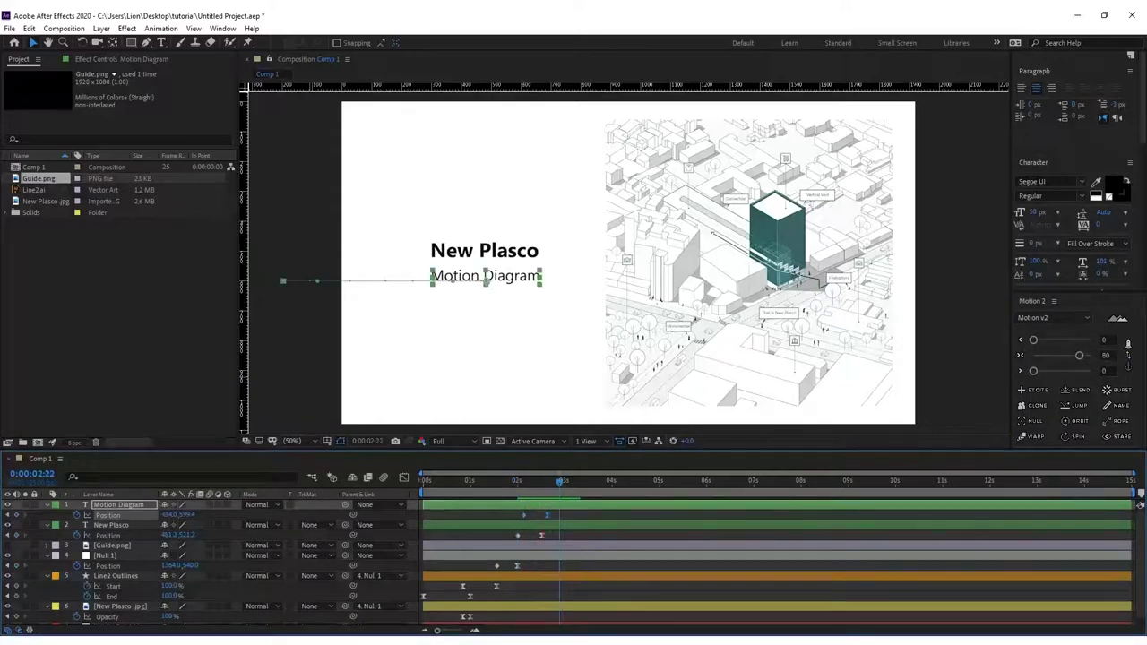
{"action": "left_click_drag", "start_coordinate": [560, 482], "coordinate": [423, 484]}
{"action": "key", "text": "space"}
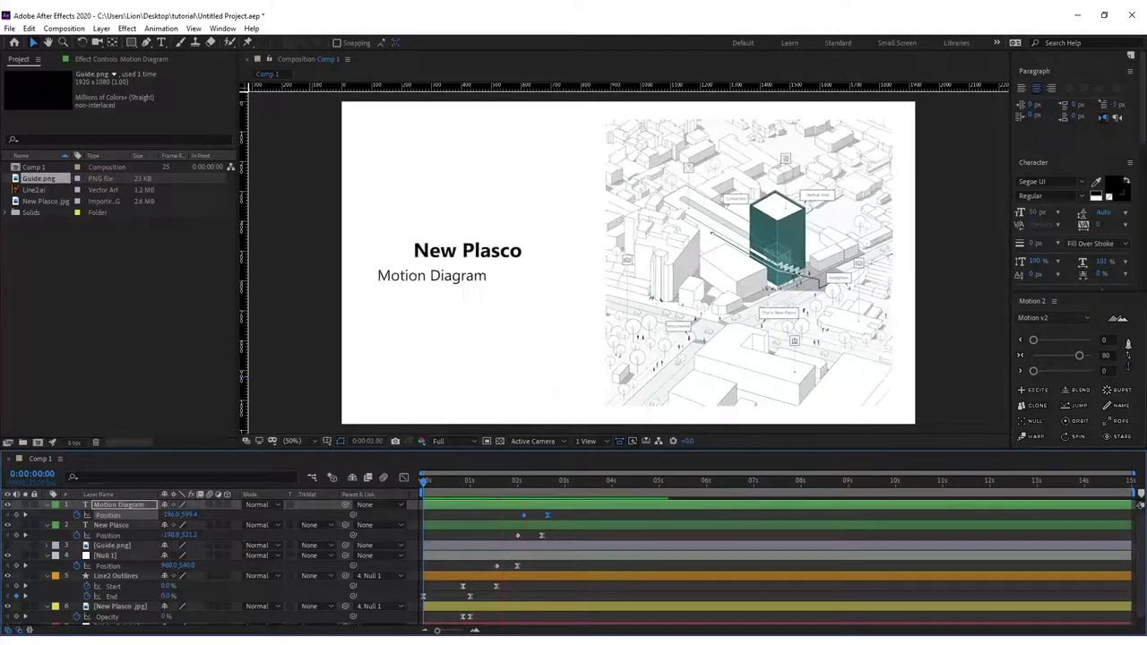
{"action": "key", "text": "space"}
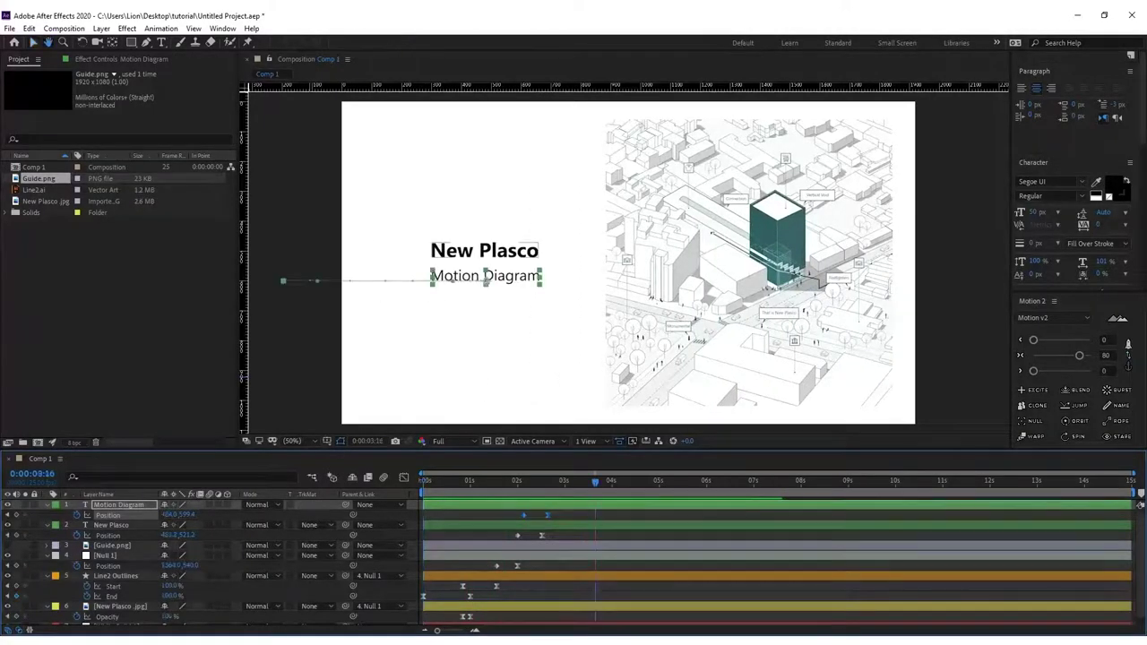
- Lengthen both title slide-ins by moving the end Position keyframes to about 2.75 s for New Plasco and 2.9 s for Motion Diagram
{"action": "left_click", "coordinate": [118, 505]}
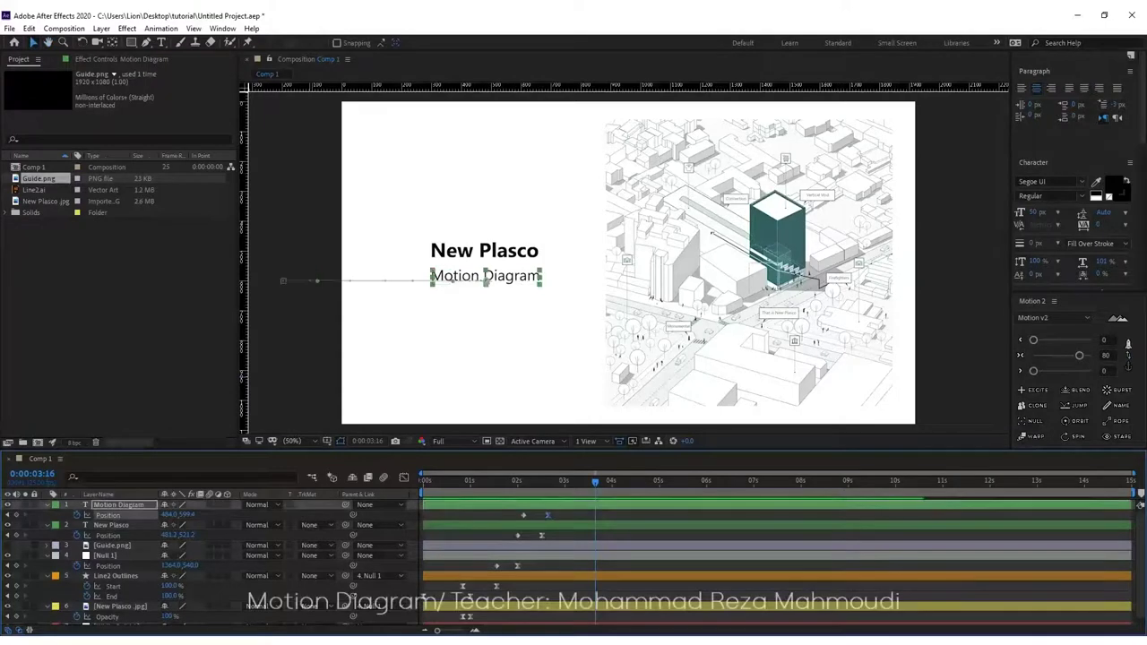
{"action": "left_click", "coordinate": [111, 524], "text": "ctrl"}
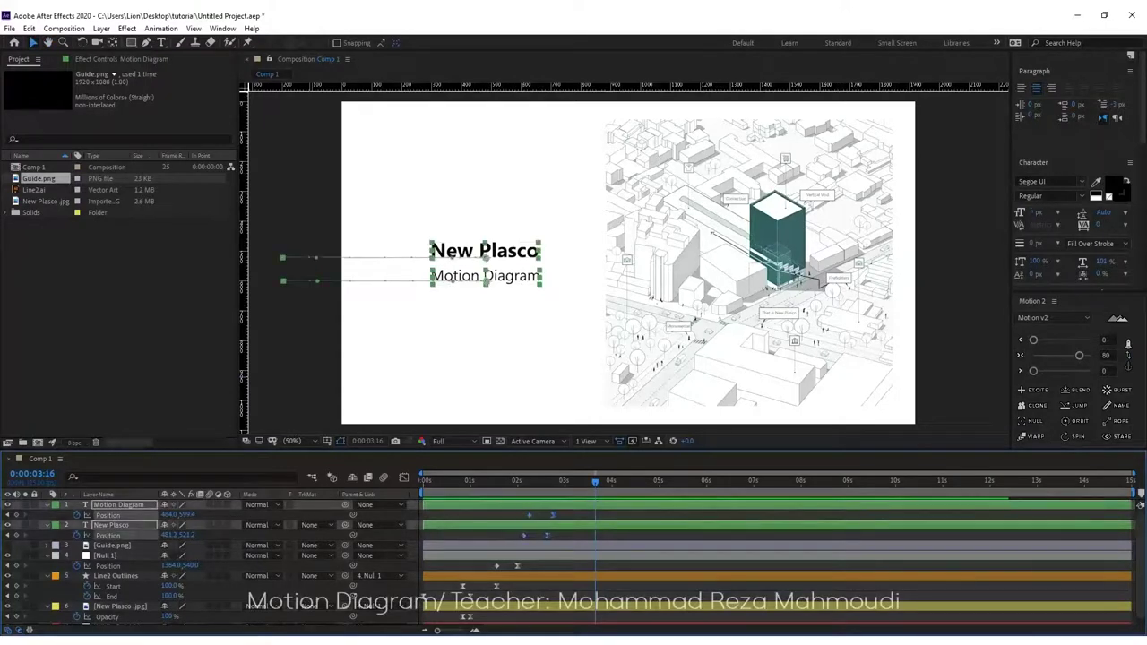
{"action": "left_click_drag", "start_coordinate": [546, 535], "coordinate": [553, 535]}
{"action": "key", "text": "F2"}
{"action": "left_click", "coordinate": [111, 524]}
{"action": "left_click", "coordinate": [118, 504], "text": "ctrl"}
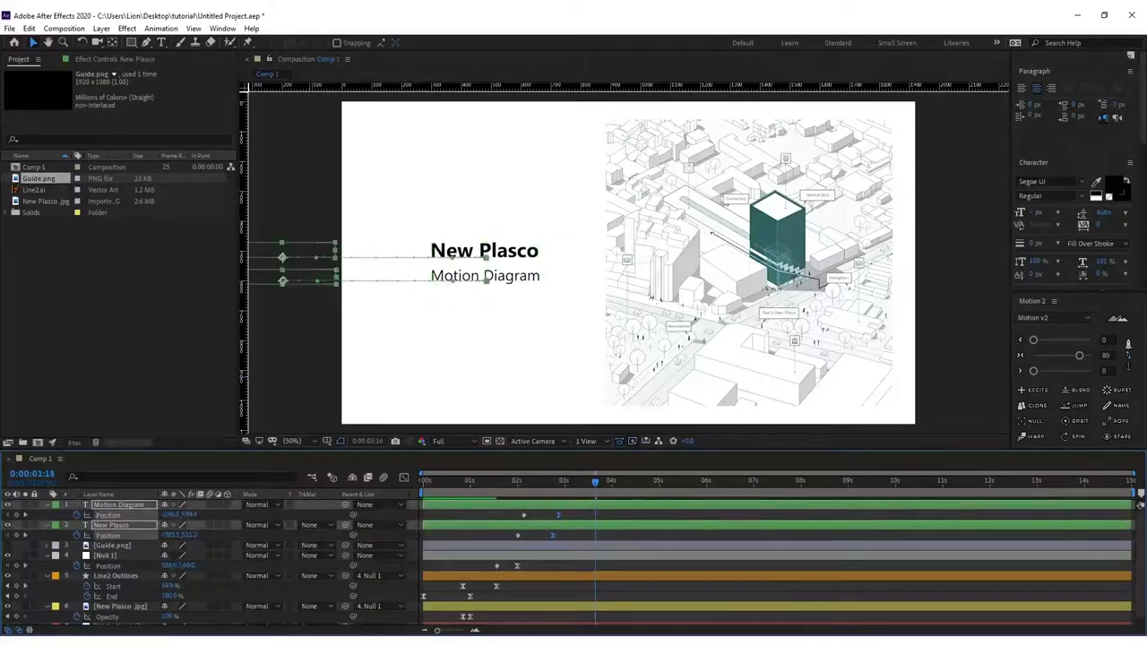
- Move Null 1's end Position keyframe out to about 2.1 s to lengthen the image slide, and preview the motion from about 0:00:01:05
{"action": "left_click", "coordinate": [494, 481]}
{"action": "left_click_drag", "start_coordinate": [495, 481], "coordinate": [535, 481]}
{"action": "left_click", "coordinate": [517, 566]}
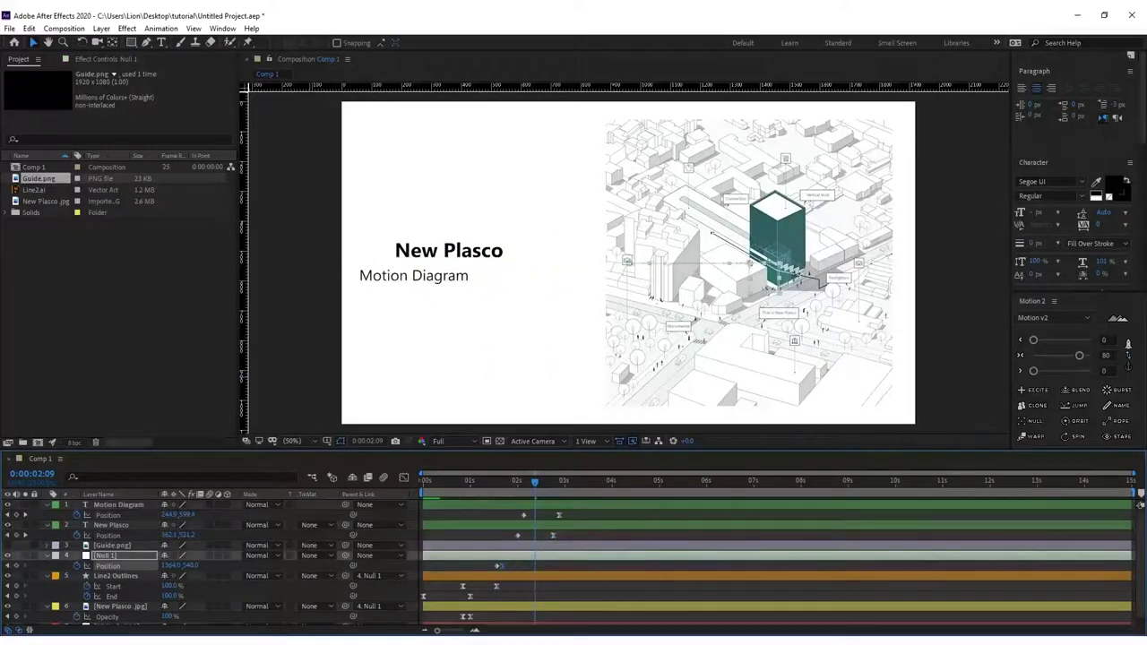
{"action": "left_click", "coordinate": [489, 481]}
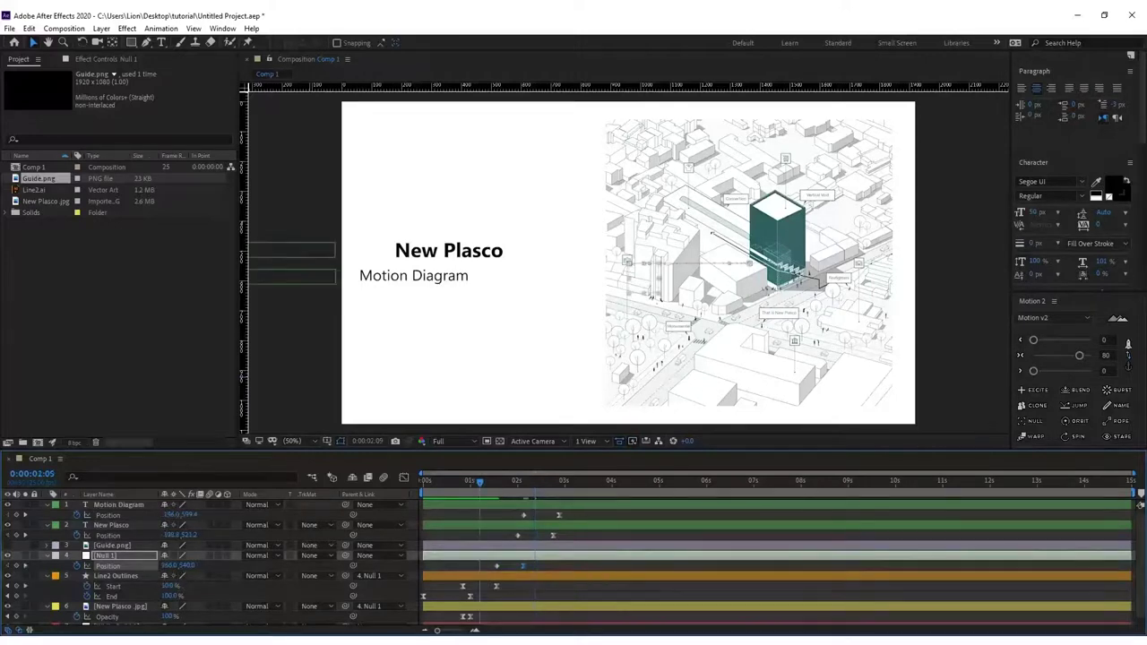
{"action": "mouse_move", "coordinate": [480, 484]}
{"action": "left_mouse_down"}
{"action": "mouse_move", "coordinate": [456, 484]}
{"action": "mouse_move", "coordinate": [480, 484]}
{"action": "left_mouse_up"}
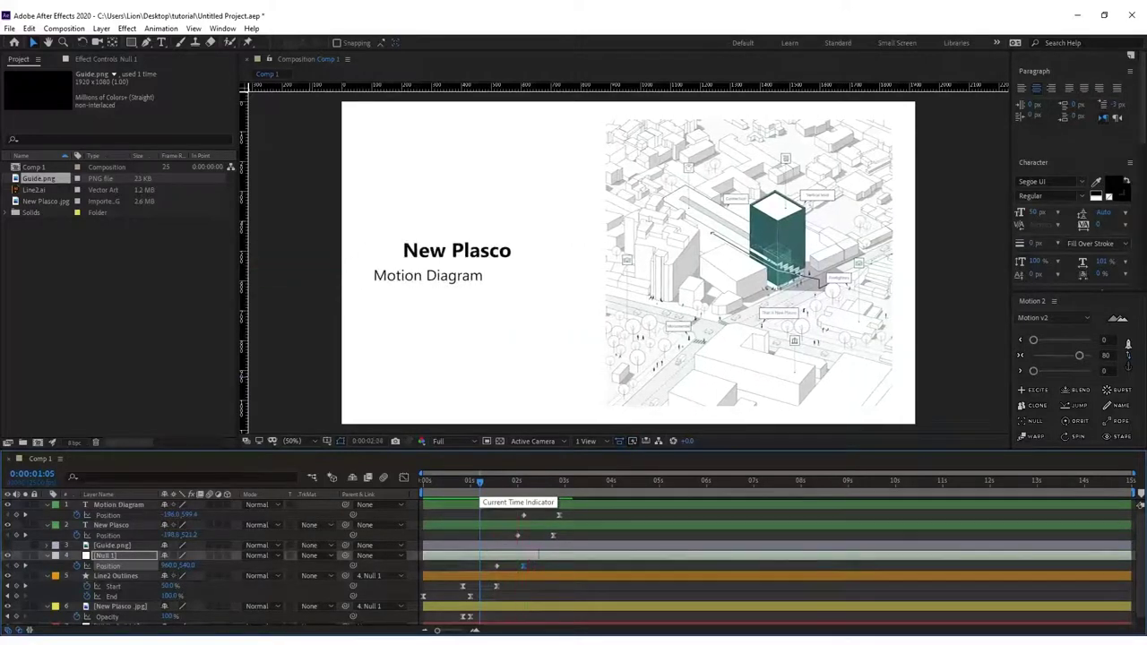
{"action": "key", "text": "ctrl+shift+a"}
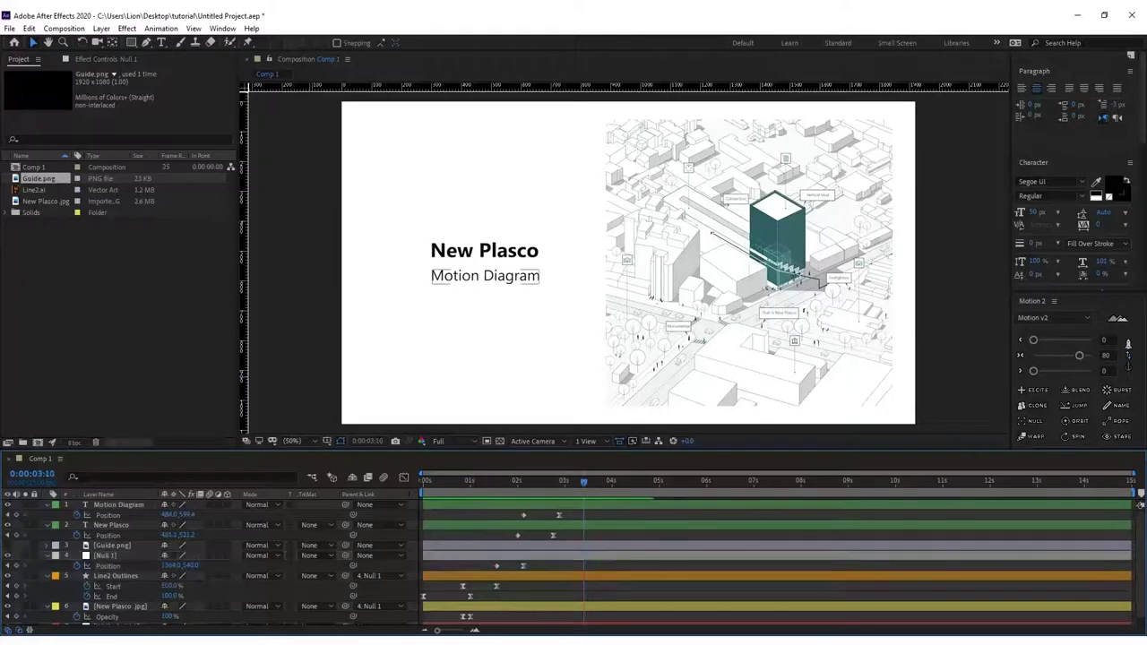
- Delay both Motion Diagram Position keyframes to about 2.3 s and 3.05 s, and preview the whole animation from the start
{"action": "left_click", "coordinate": [485, 276]}
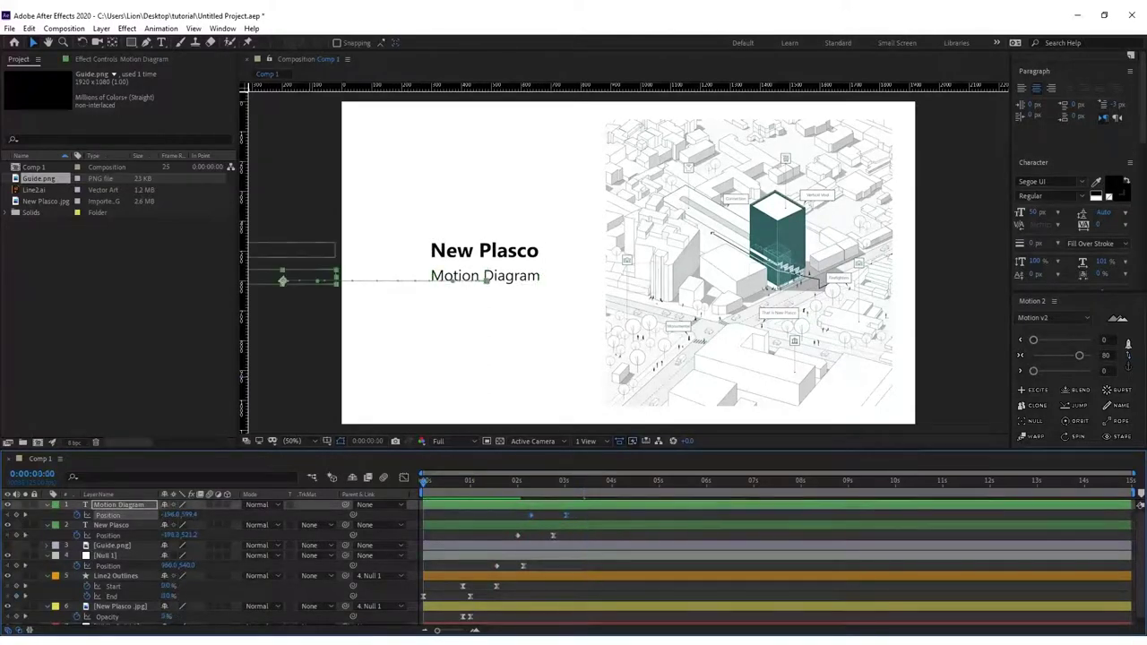
{"action": "key", "text": "space"}
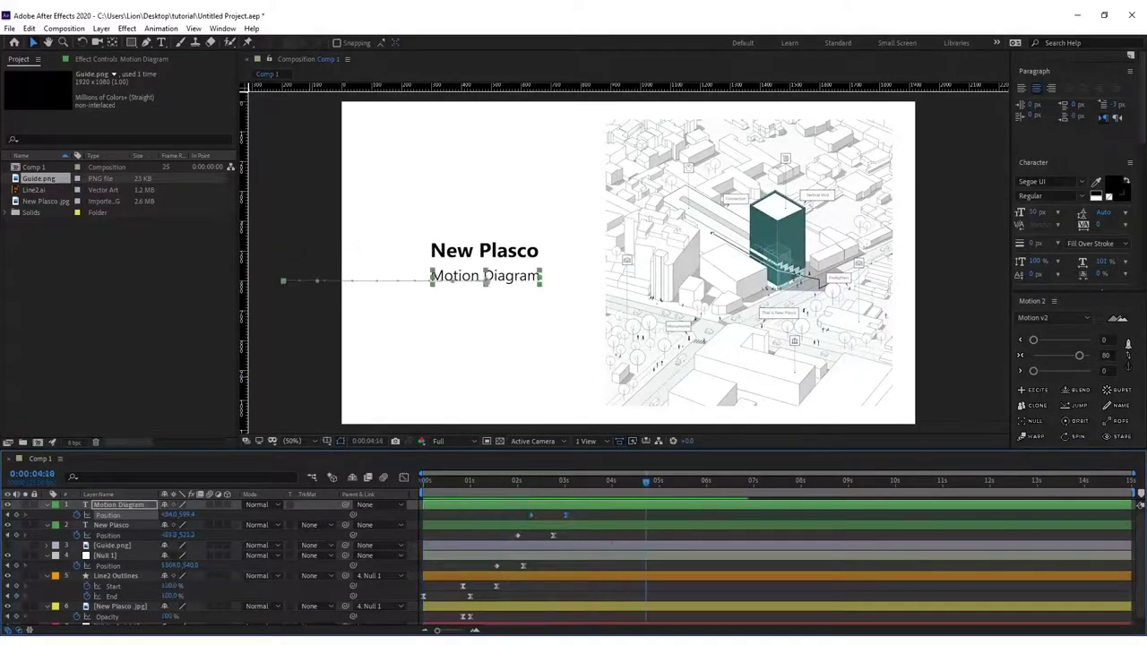
{"action": "key", "text": "equal"}
{"action": "key", "text": "equal"}
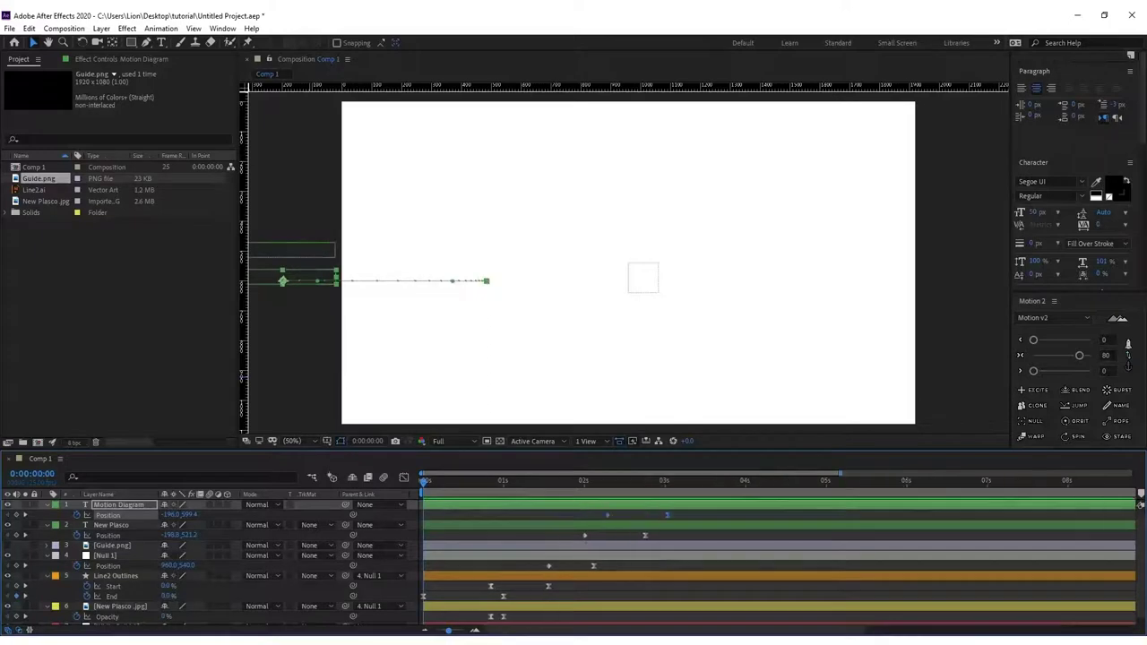
{"action": "key", "text": "space"}
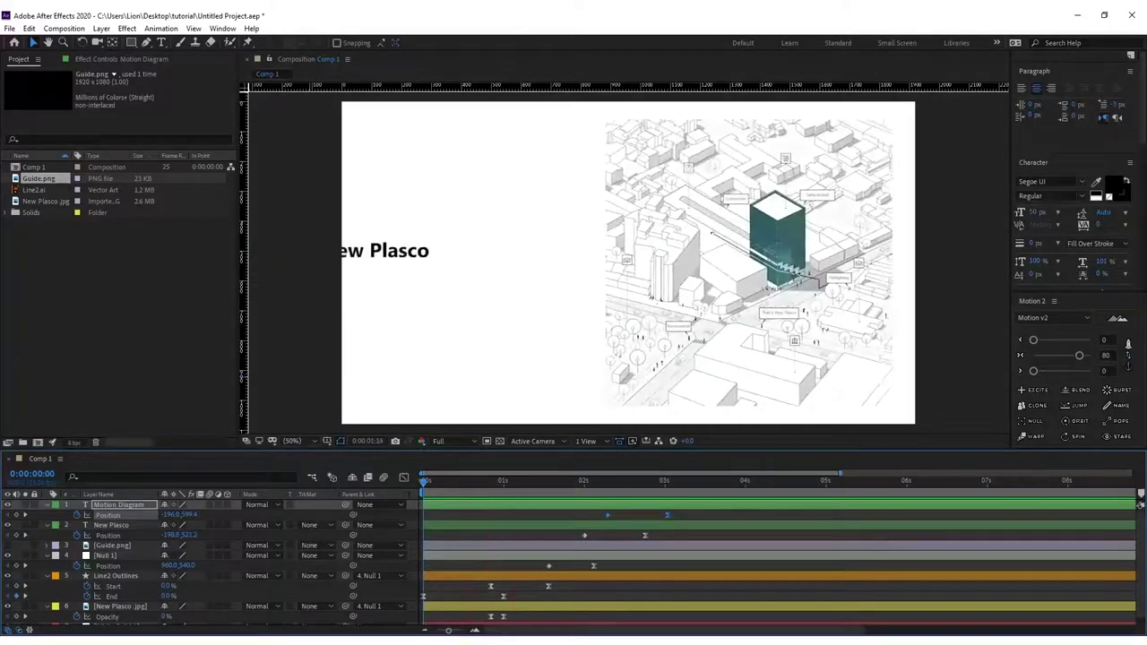